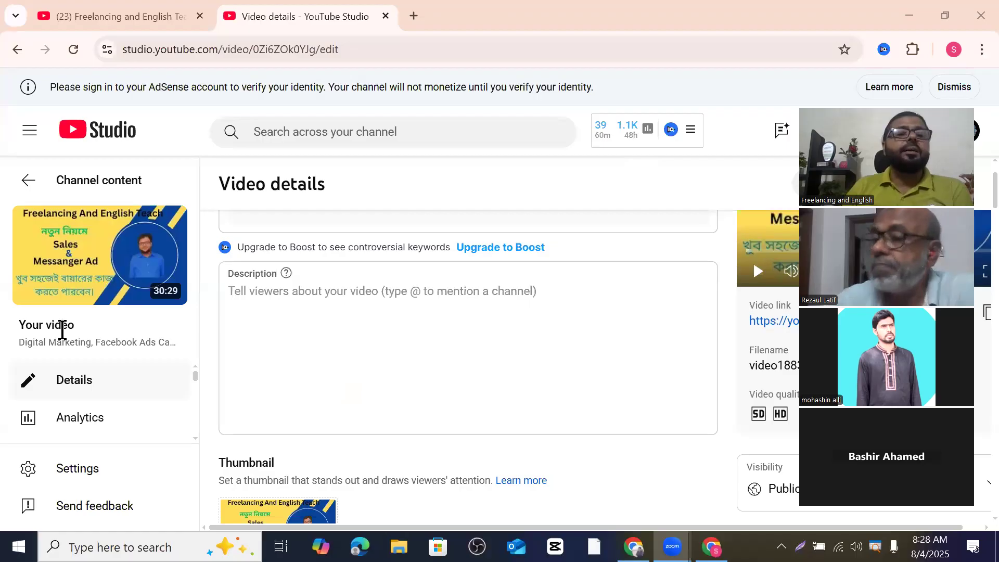
Step: Review the video's details, from title and description through thumbnail, playlists and audience to the tags section
scroll(62, 292, up, 2)
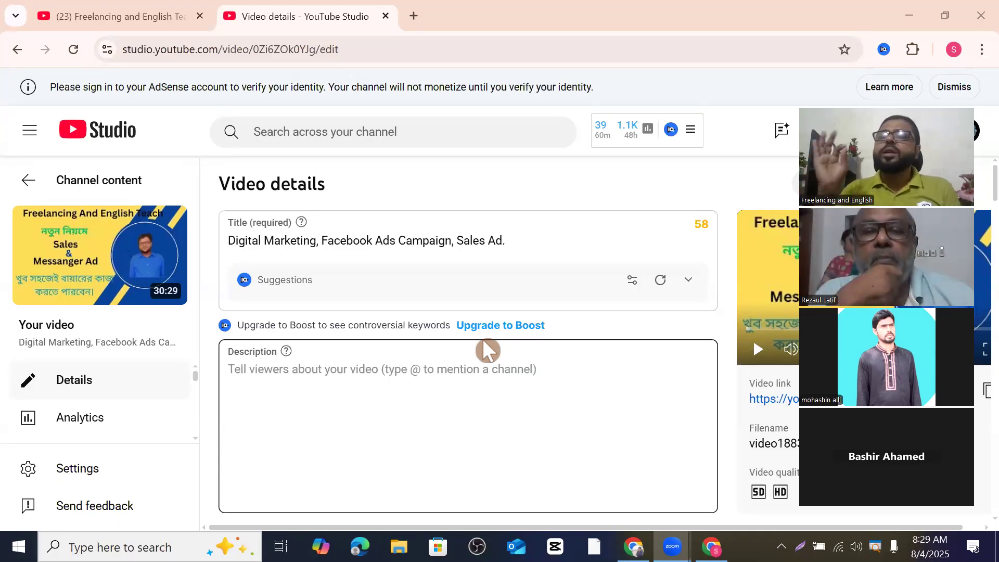
mouse_move(83, 246)
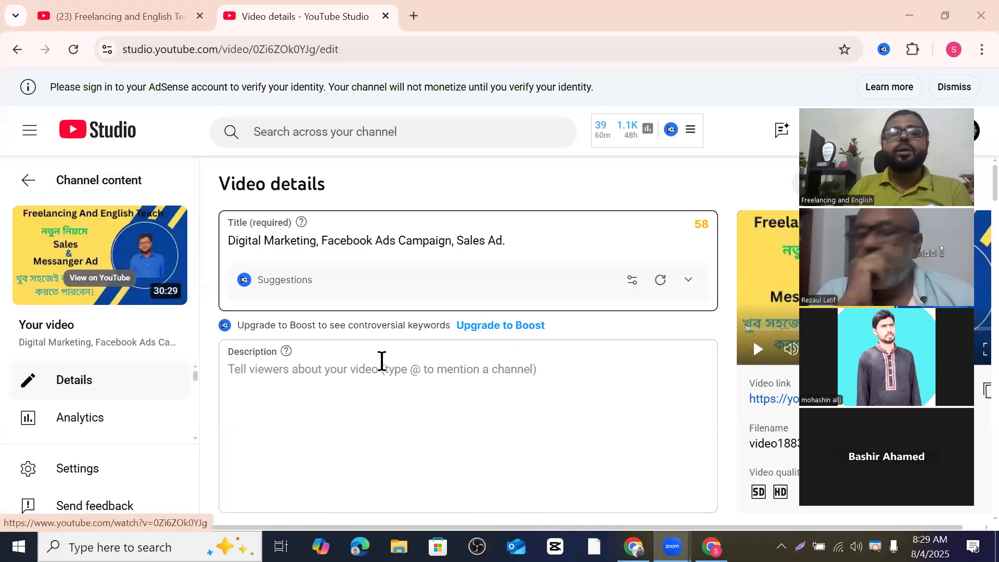
scroll(582, 330, down, 3)
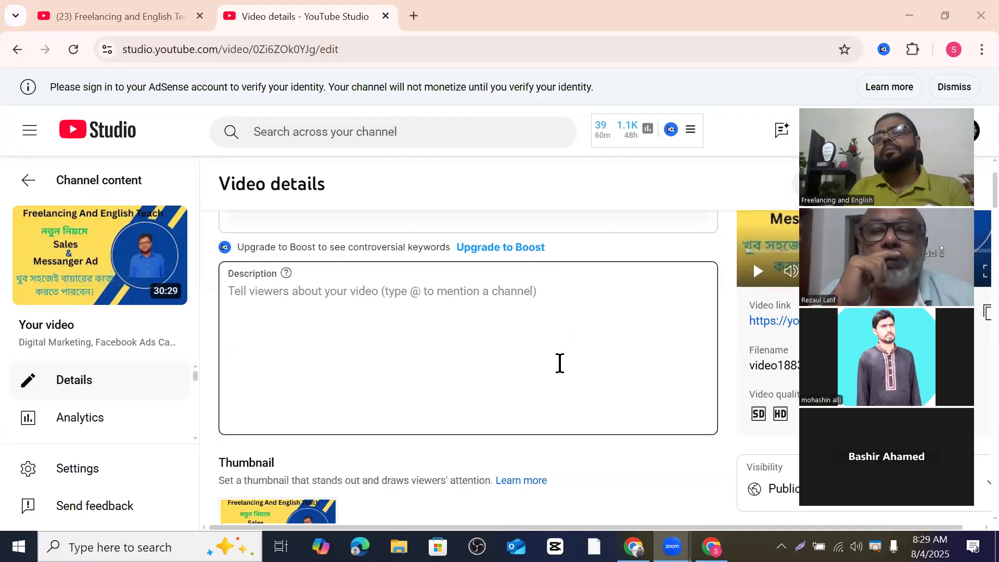
scroll(560, 363, up, 3)
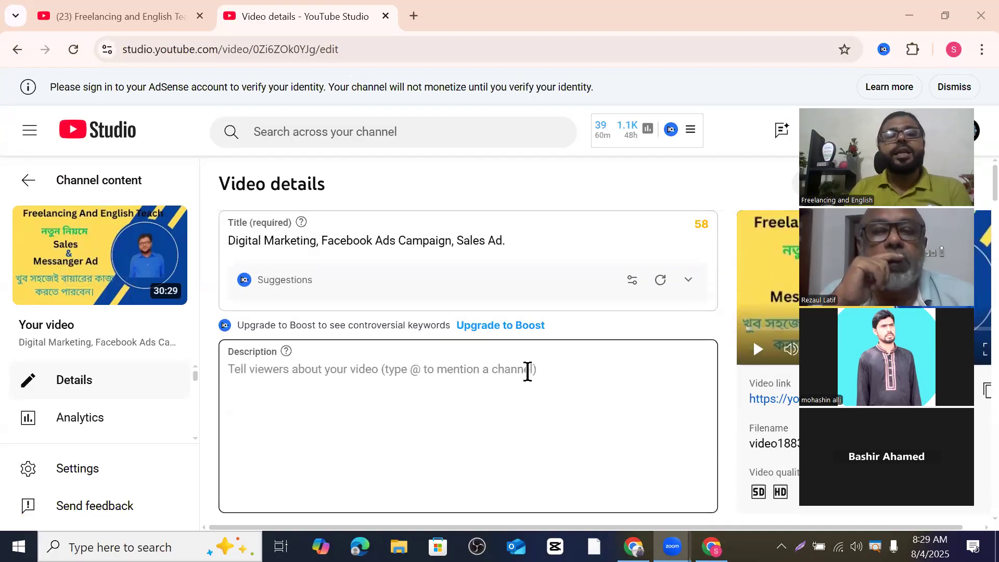
scroll(474, 393, down, 3)
scroll(412, 392, up, 3)
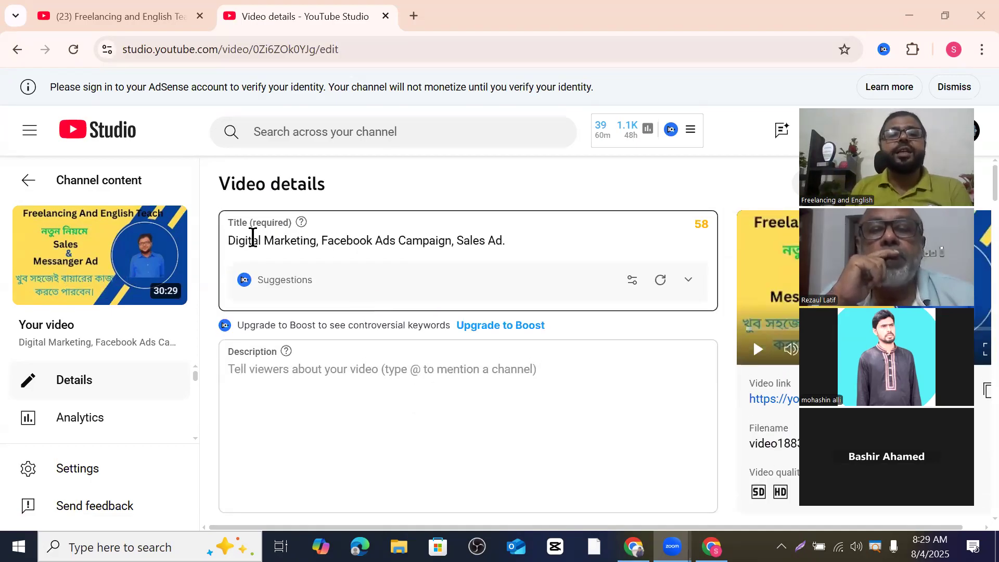
scroll(415, 376, down, 1)
scroll(364, 333, down, 4)
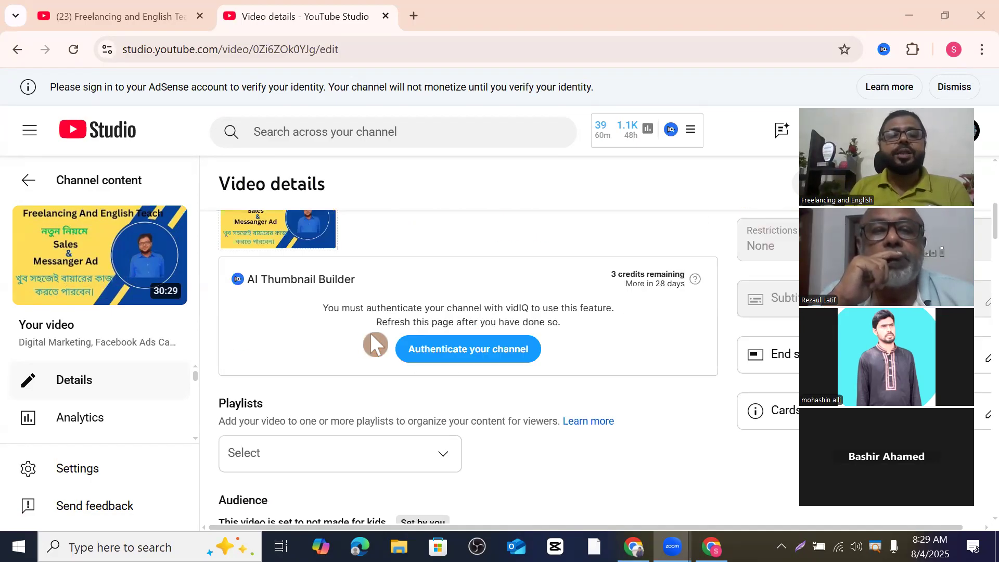
scroll(375, 344, down, 15)
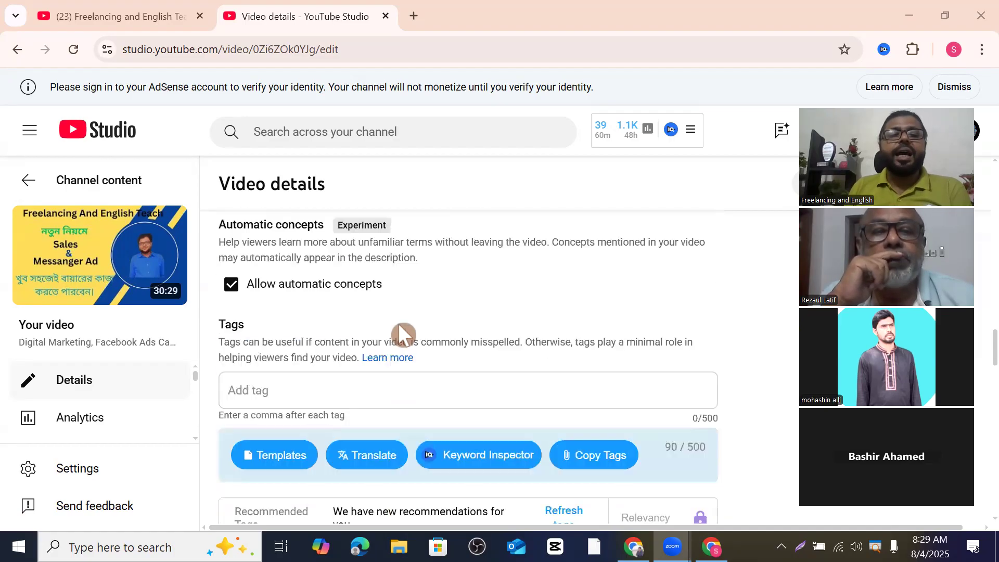
scroll(400, 332, up, 1)
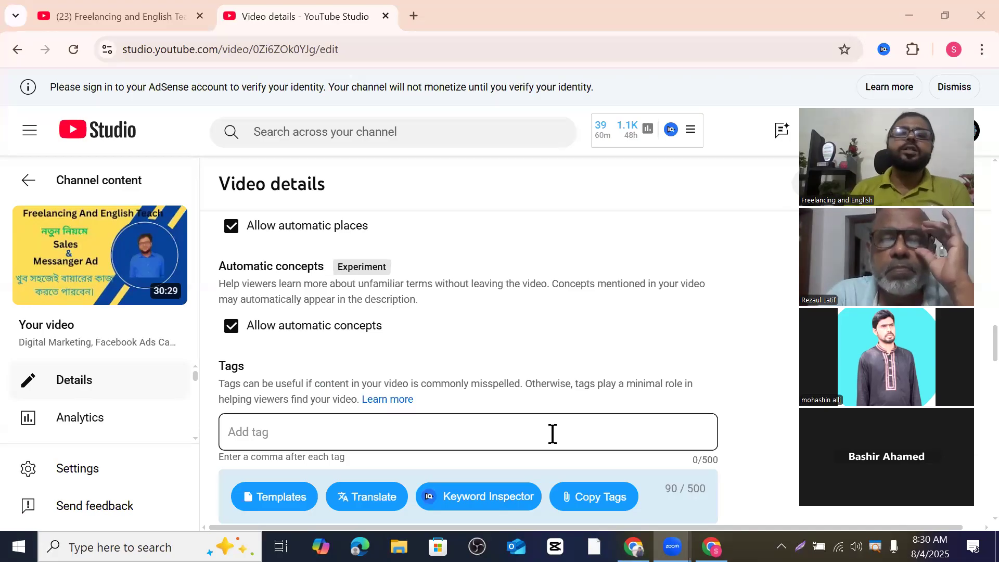
scroll(432, 380, up, 10)
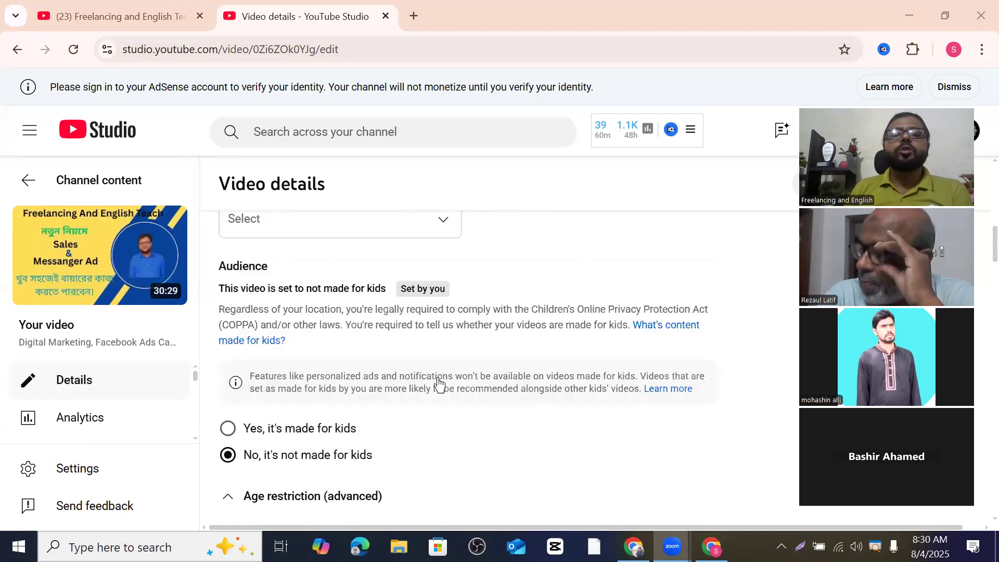
scroll(438, 383, up, 10)
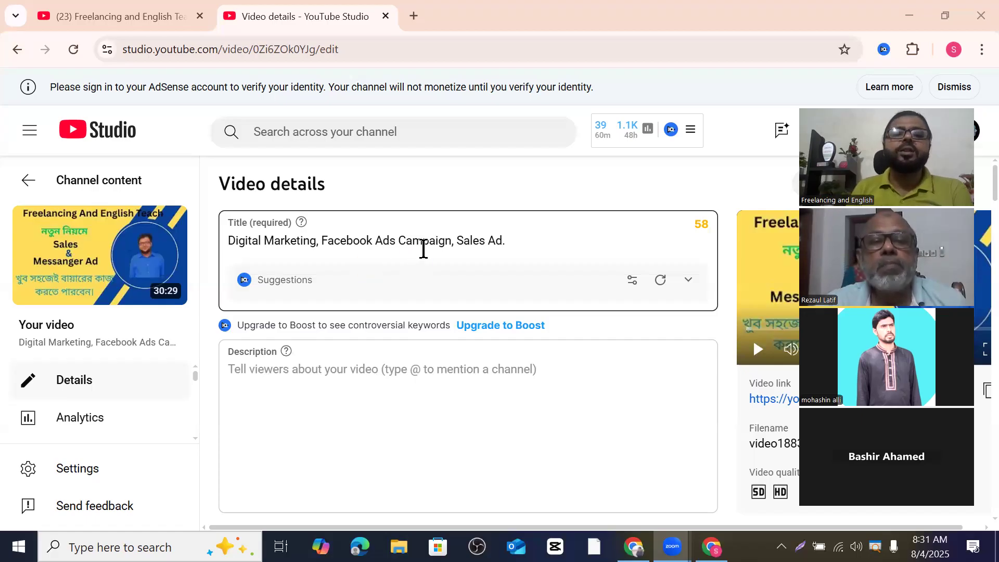
Step: Copy the video's entire existing title text
double_click(501, 241)
right_click(502, 241)
double_click(482, 246)
triple_click(409, 245)
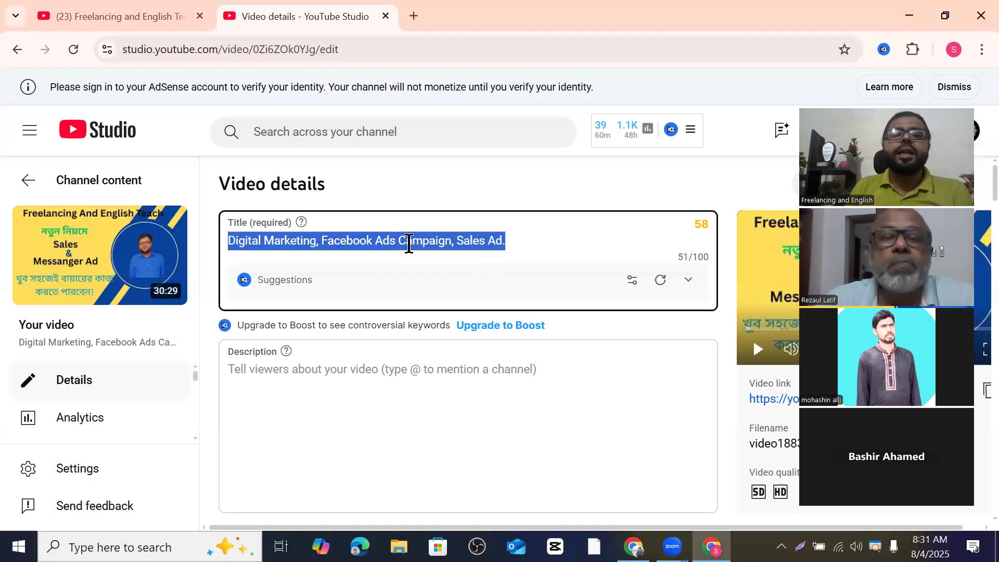
right_click(409, 242)
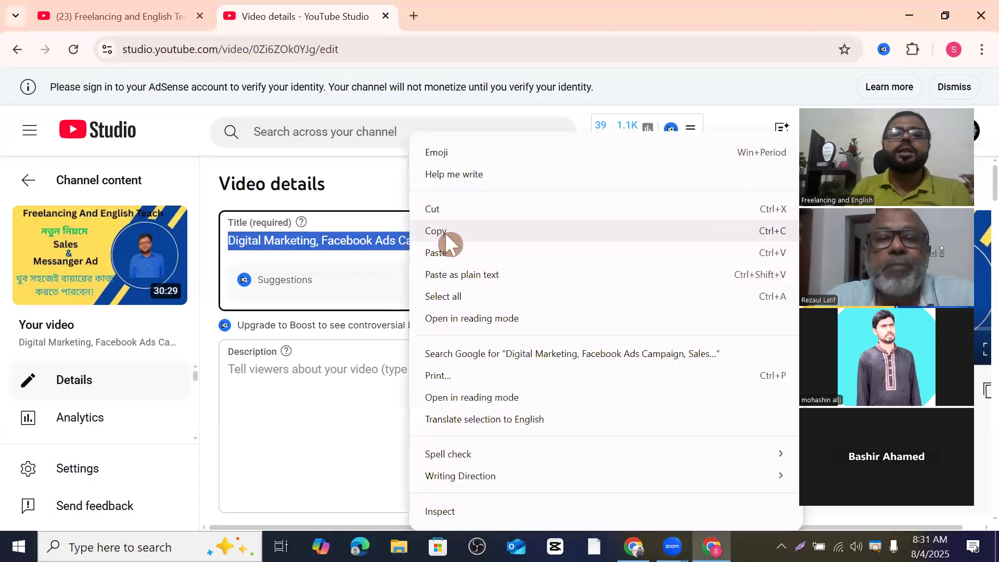
click(445, 233)
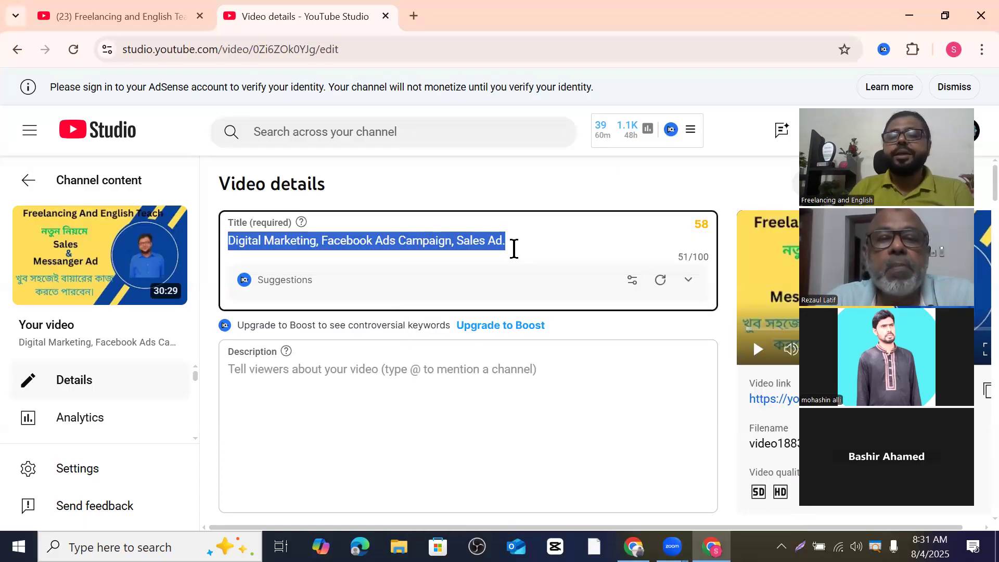
Step: Clear the video title and start the new one with "Digital Marketing Course,"
key(BackSpace)
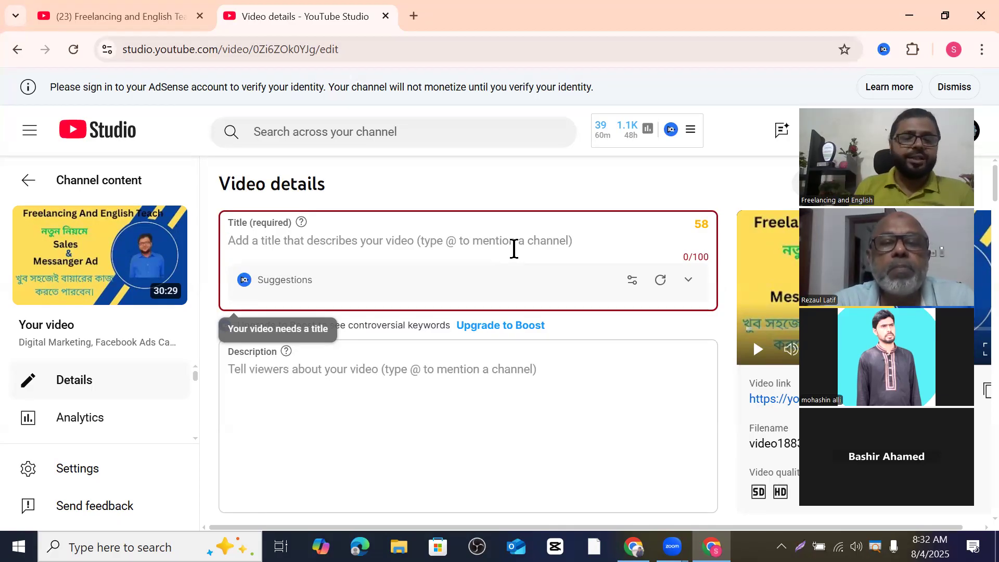
text(Dig)
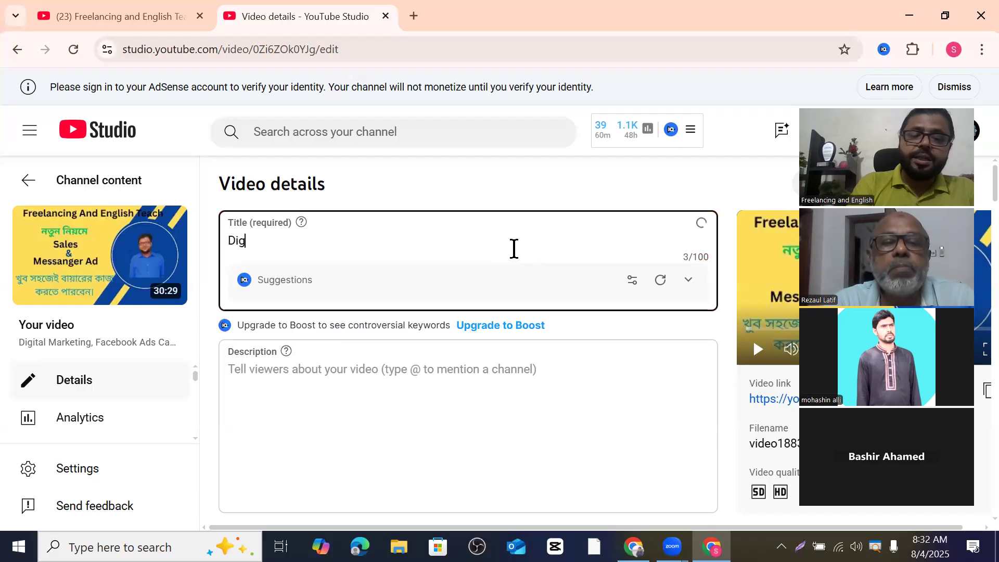
text(ital )
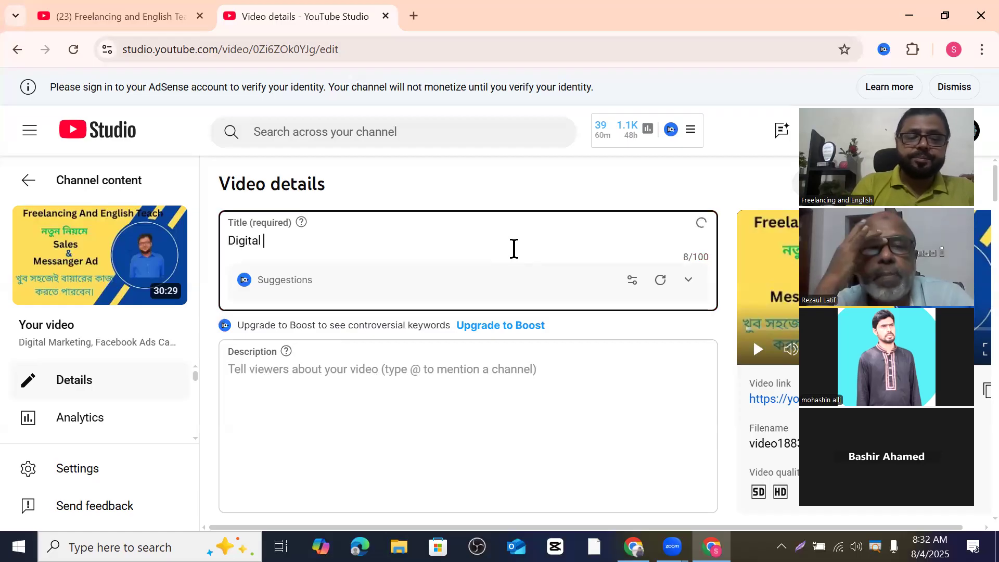
text(Mark)
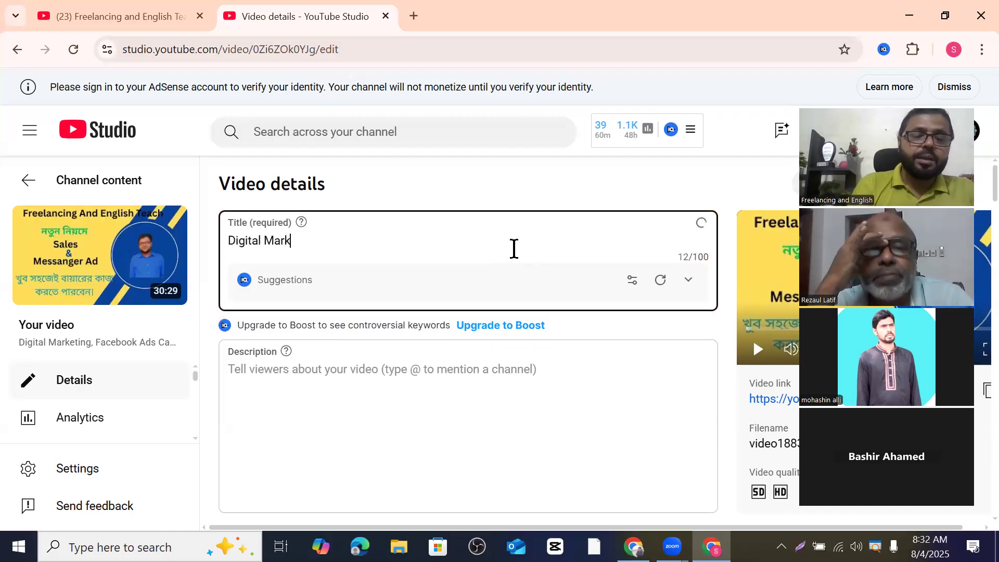
text(etin)
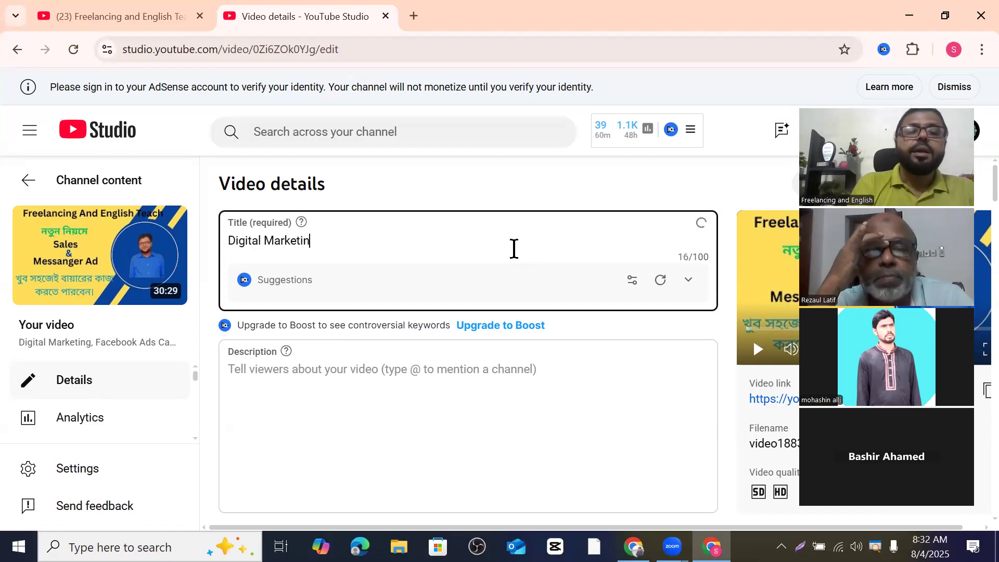
text(g )
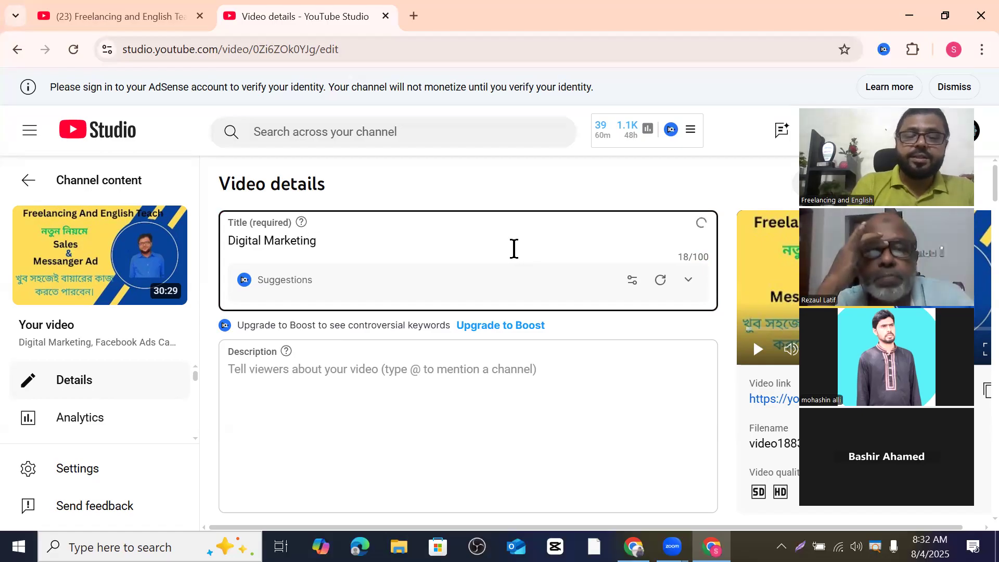
text(Cours)
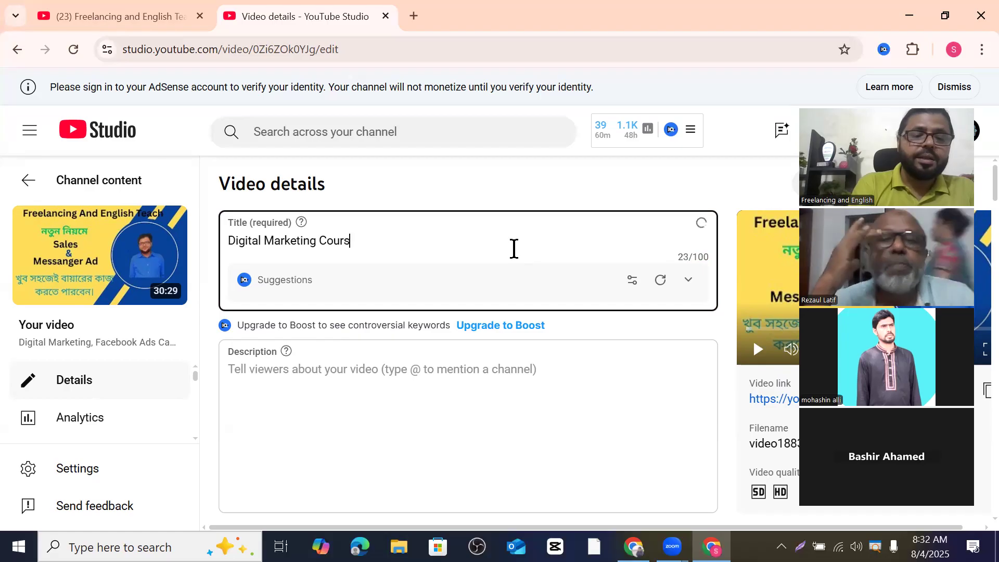
text(e,)
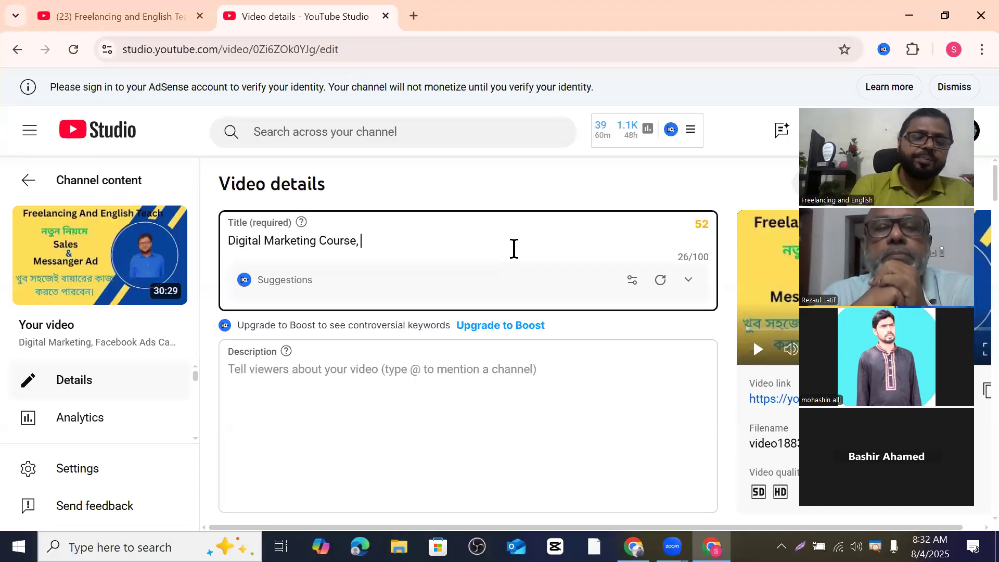
Step: Complete the video title by appending "Facebook Ads Campaign, sales Ad."
text(Facr)
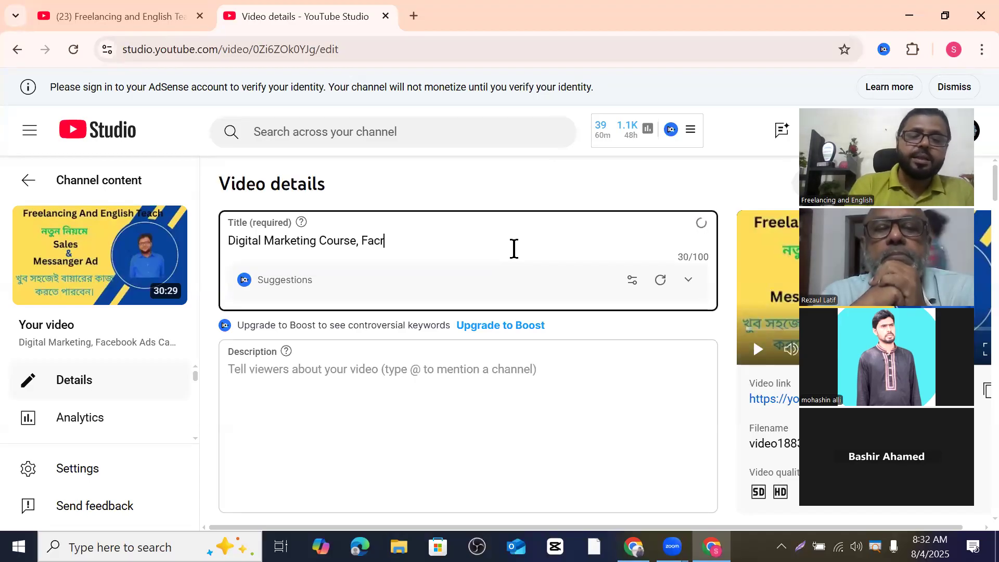
key(BackSpace)
text(ebook Ads Camp)
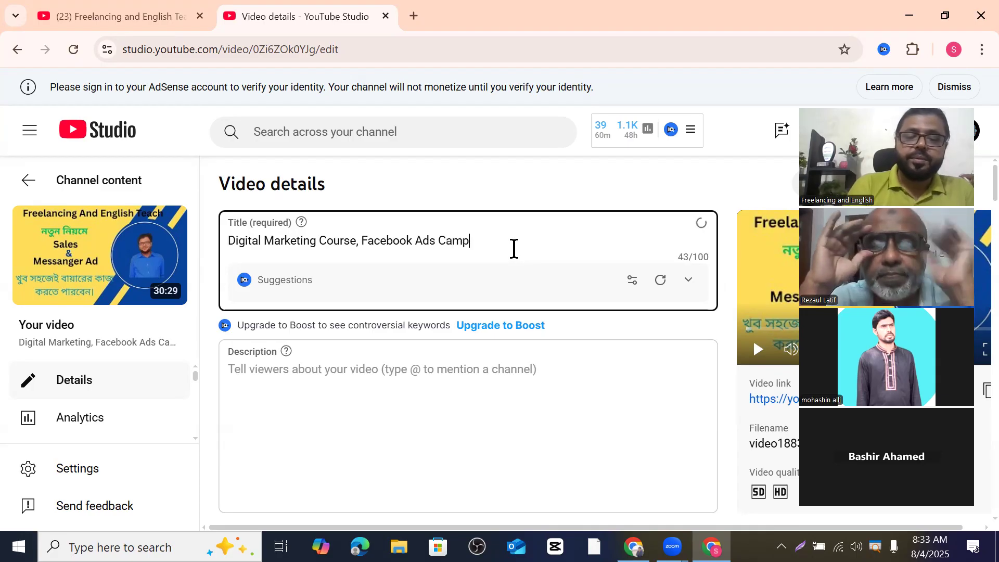
text(aig)
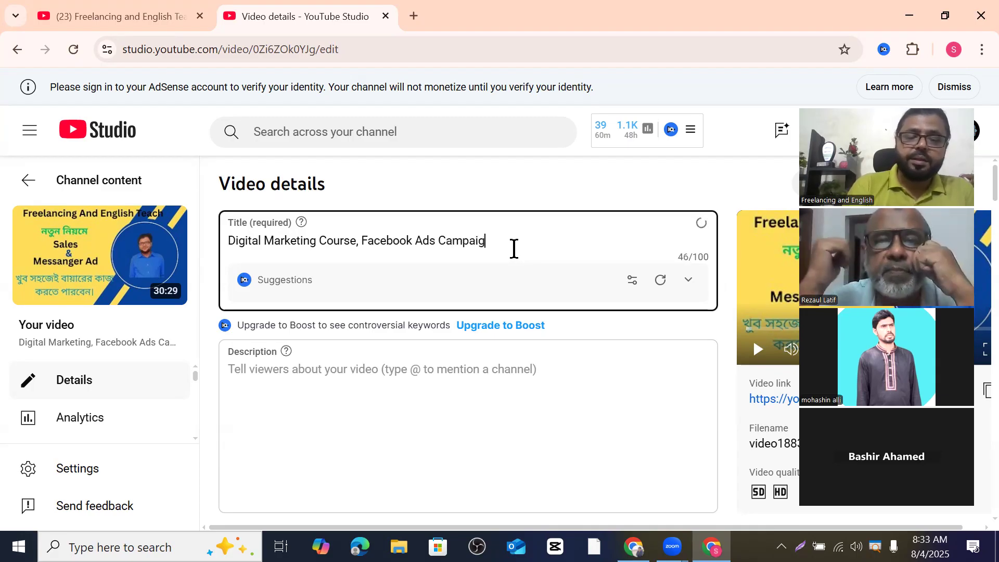
text(n)
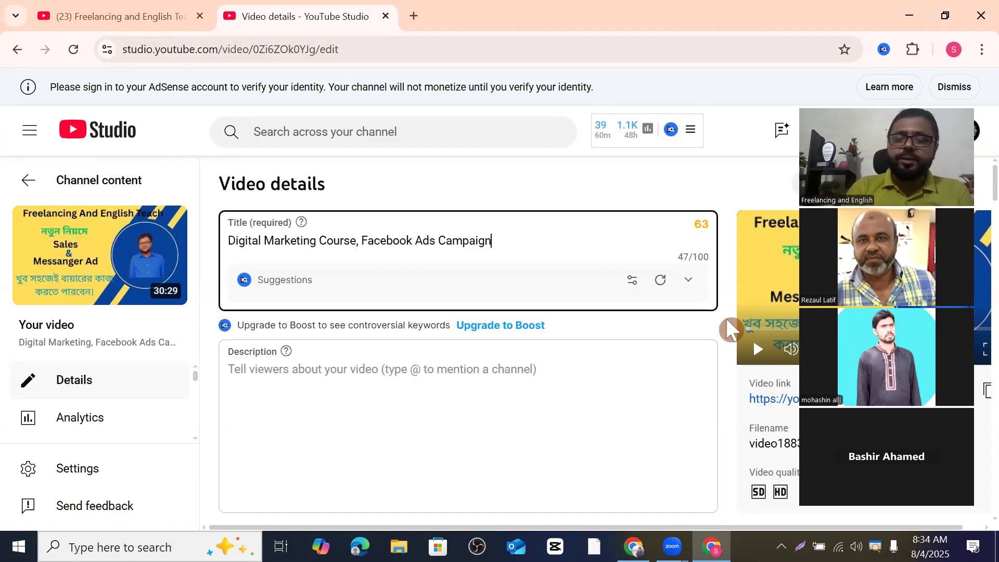
text(,)
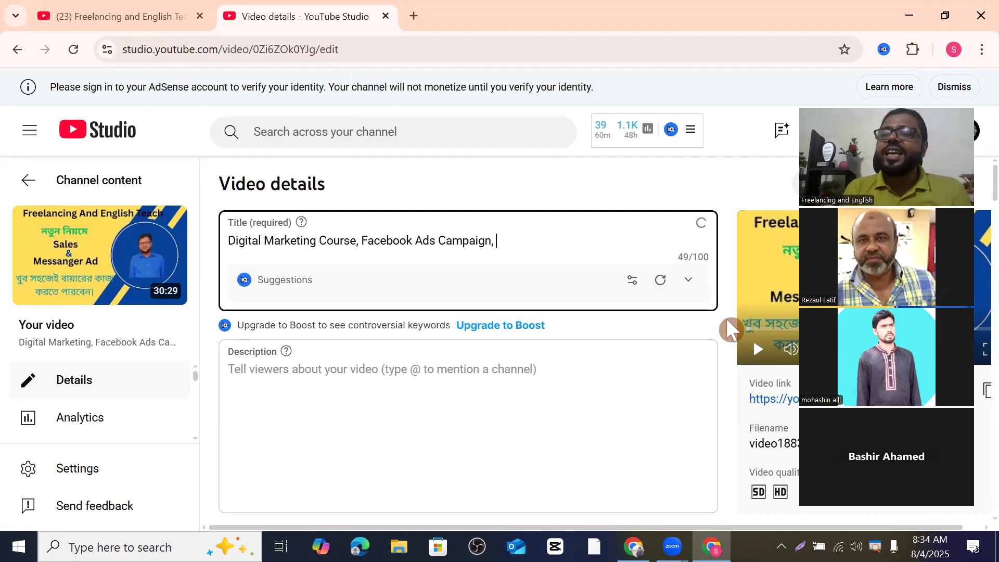
text( sales Ad)
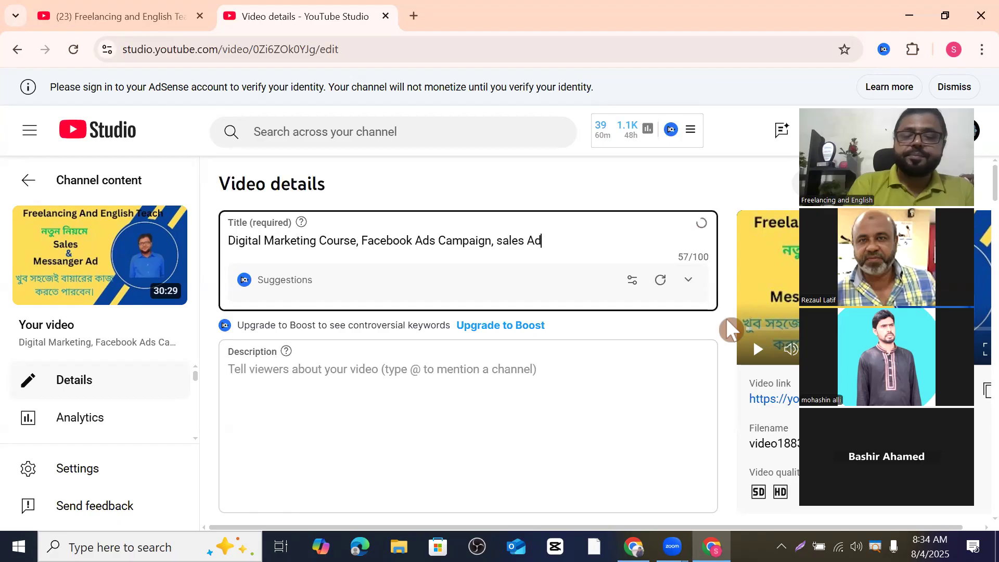
text(.)
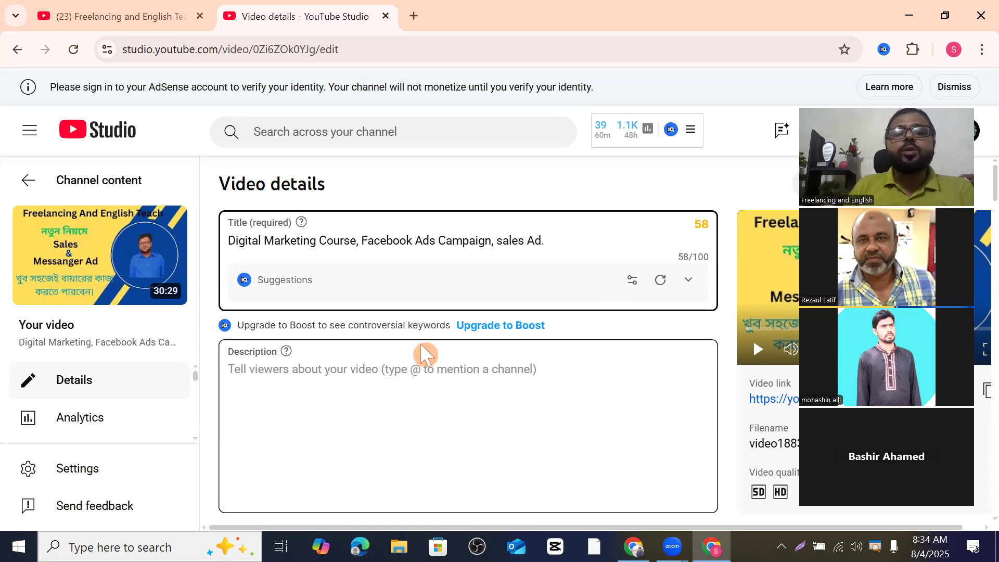
Step: Look over the description, thumbnail, playlist, visibility, end screen and card settings of the video
scroll(383, 363, down, 2)
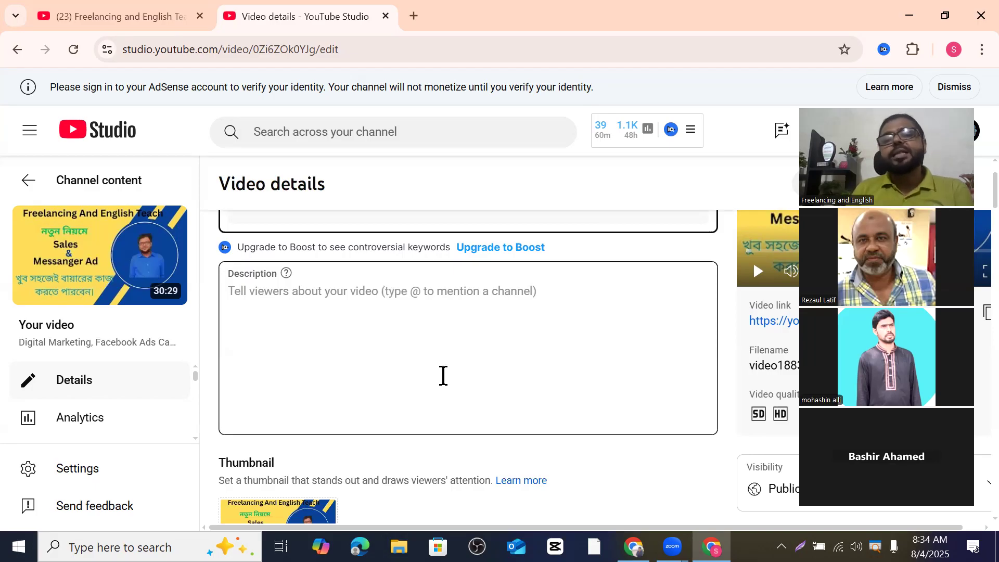
scroll(442, 374, up, 2)
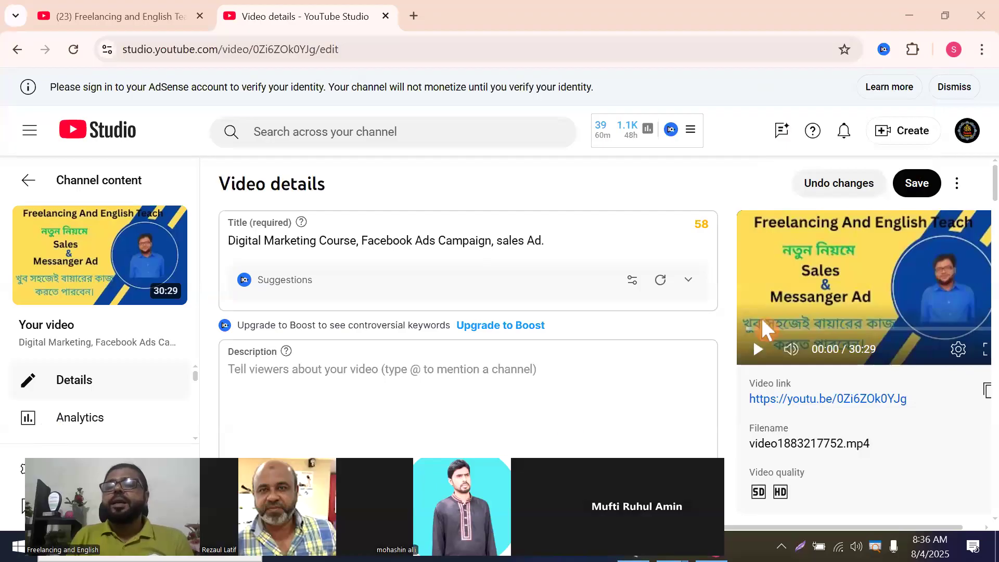
scroll(813, 295, down, 10)
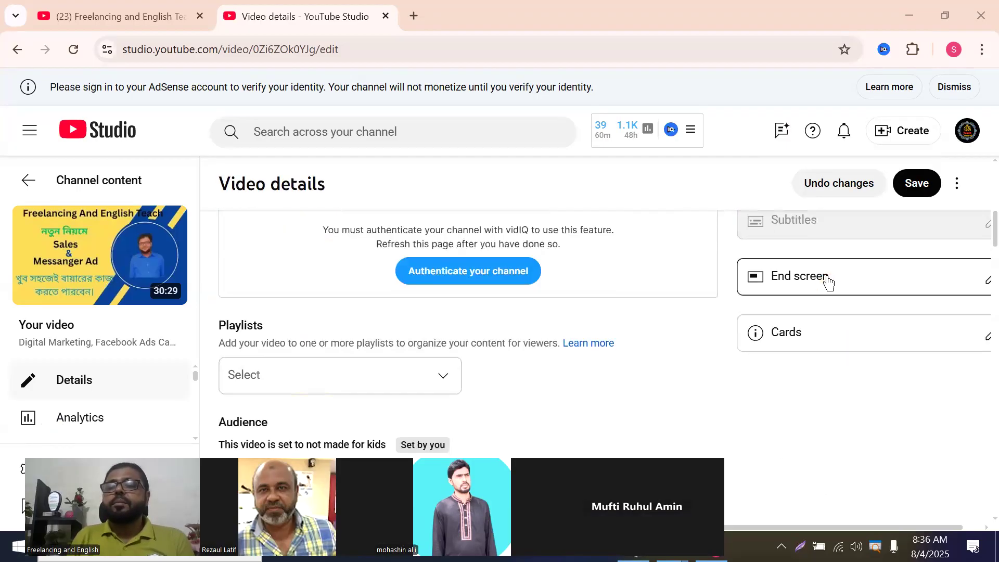
scroll(828, 282, up, 10)
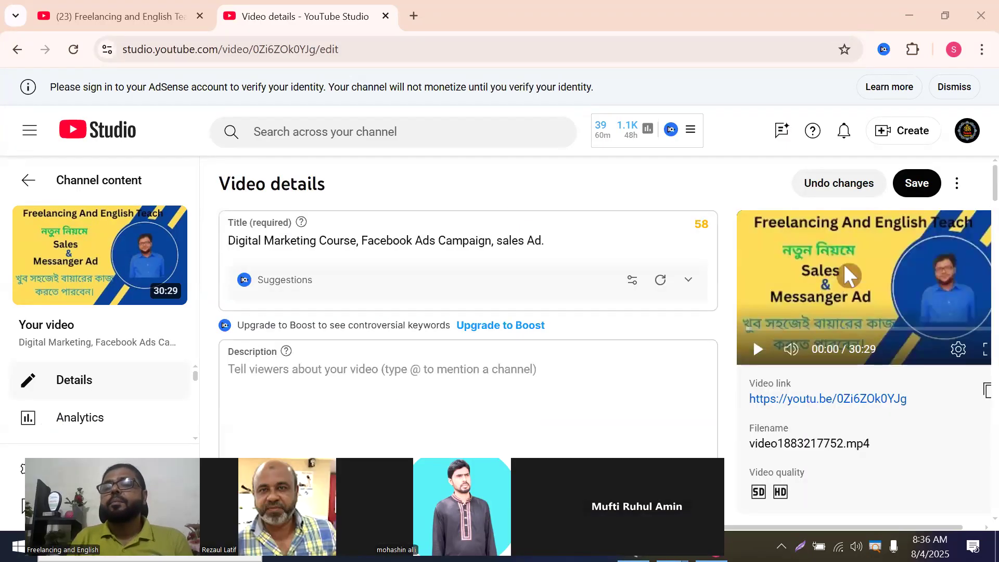
scroll(849, 276, down, 15)
scroll(849, 275, down, 10)
scroll(849, 275, up, 4)
scroll(849, 275, up, 15)
scroll(849, 275, up, 5)
scroll(849, 275, down, 6)
scroll(849, 275, up, 4)
scroll(849, 275, down, 4)
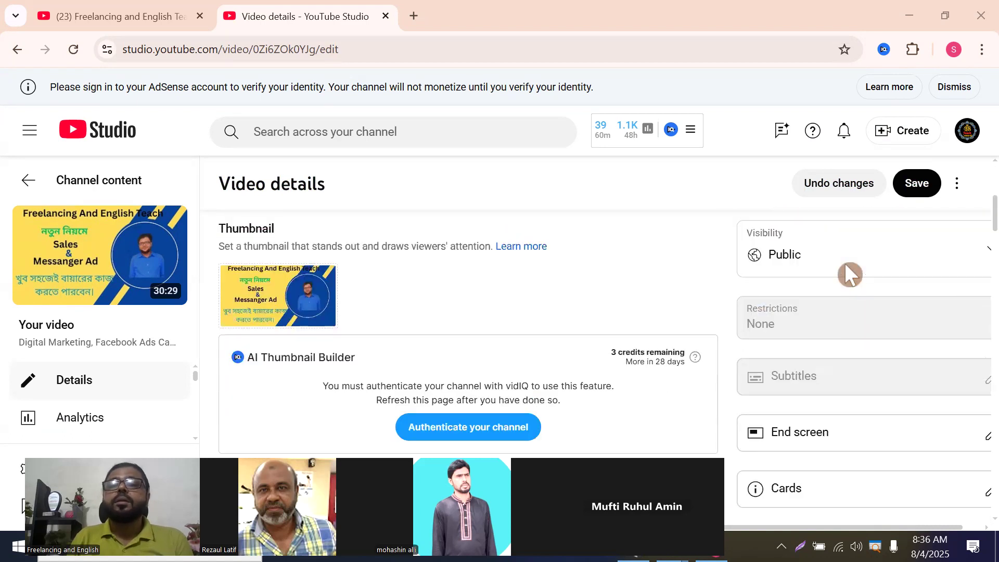
scroll(849, 274, down, 6)
scroll(849, 274, up, 6)
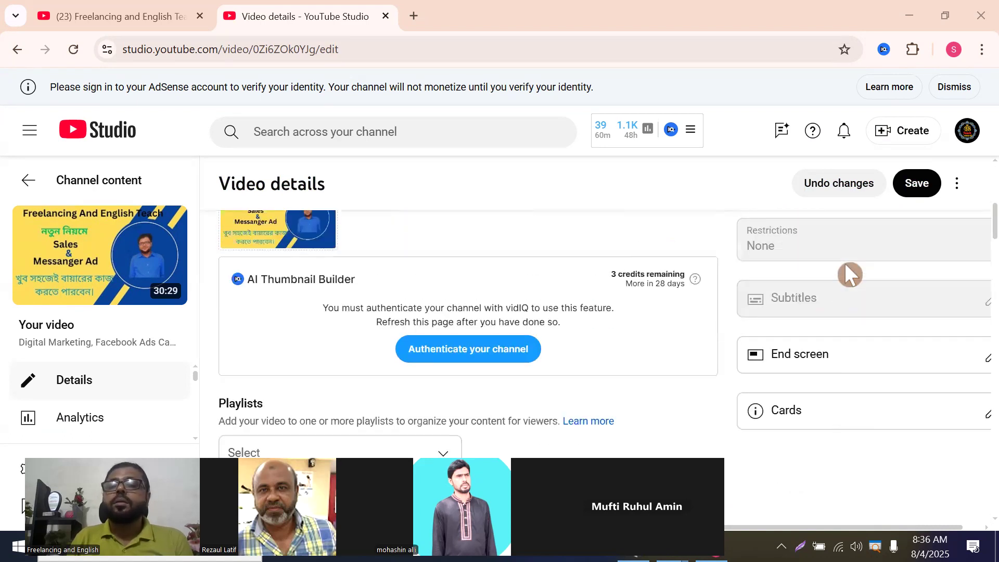
scroll(849, 274, up, 5)
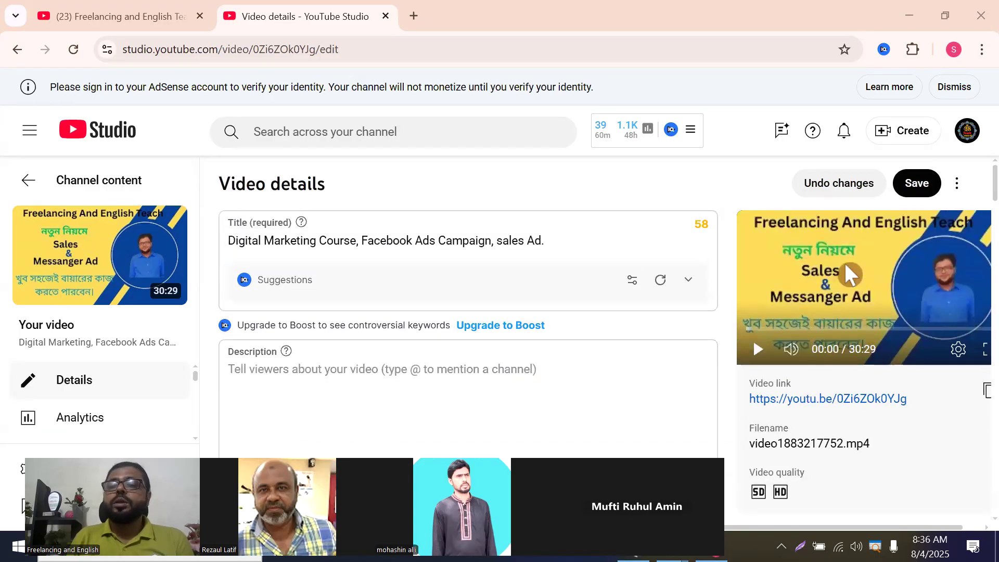
Step: Look over the channel's public home page and the vidIQ extension's shortcuts
click(130, 21)
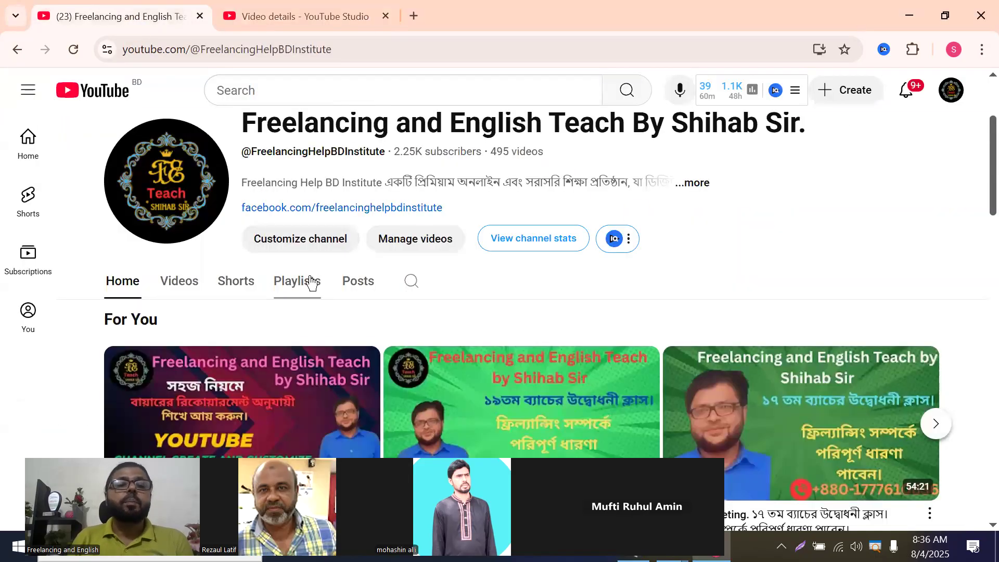
scroll(346, 259, down, 3)
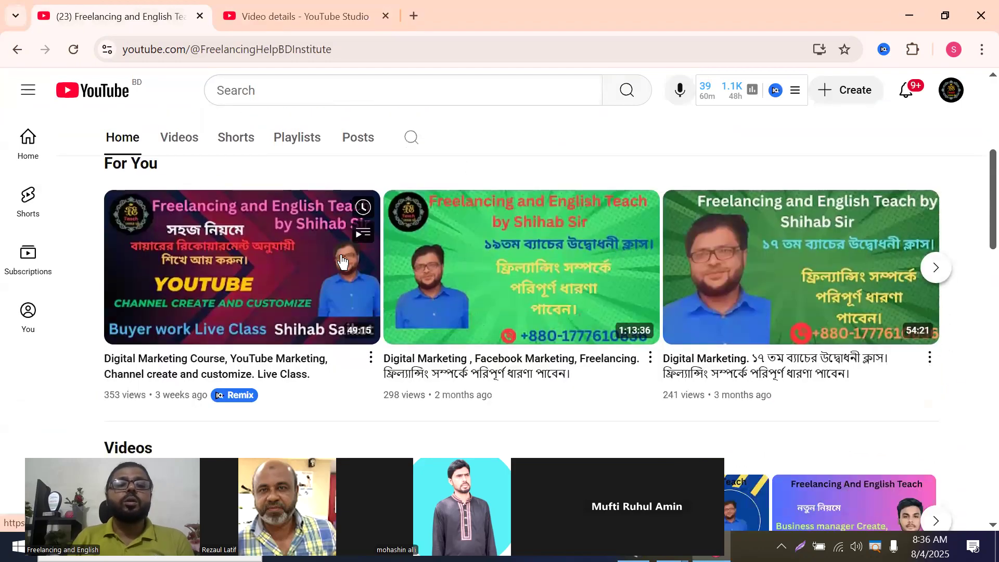
scroll(339, 261, up, 3)
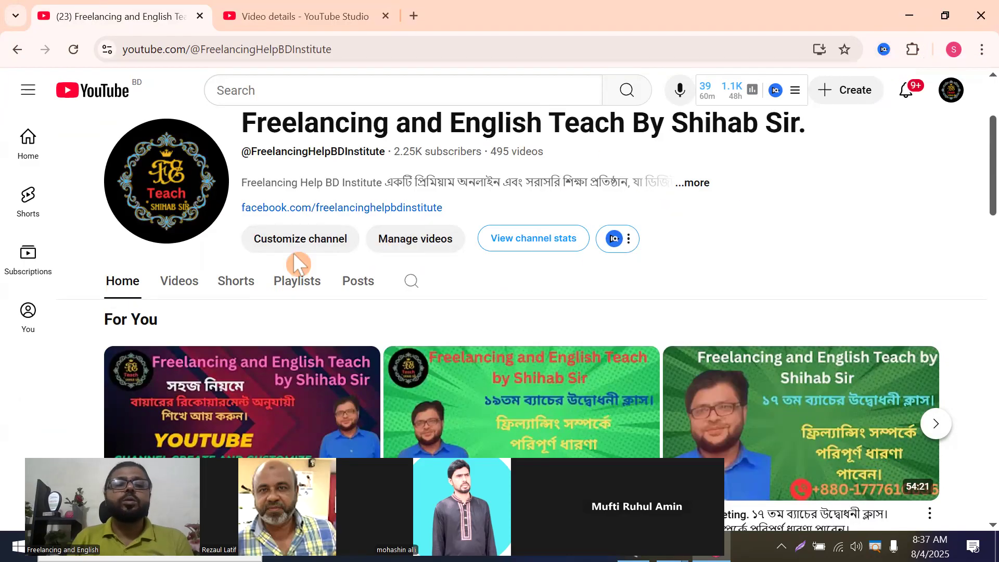
click(884, 49)
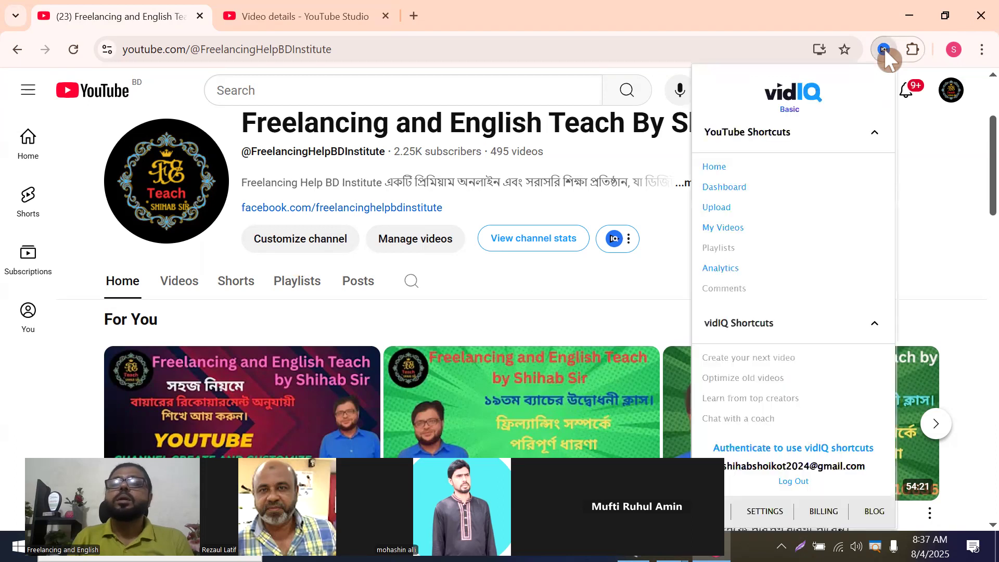
click(962, 194)
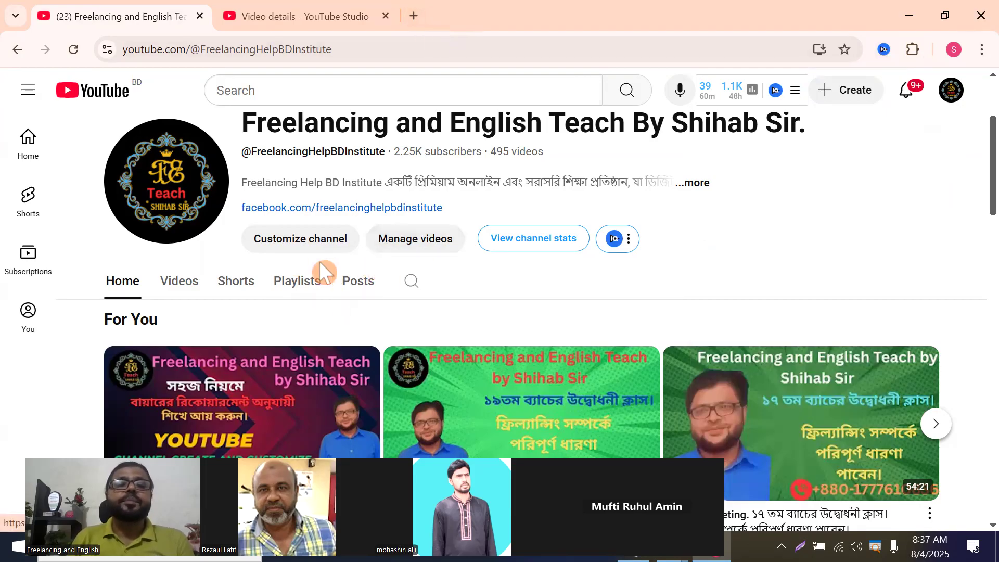
Step: Open the details of the 41:35 Facebook Ads Campaign video from the channel's content list in YouTube Studio
click(318, 244)
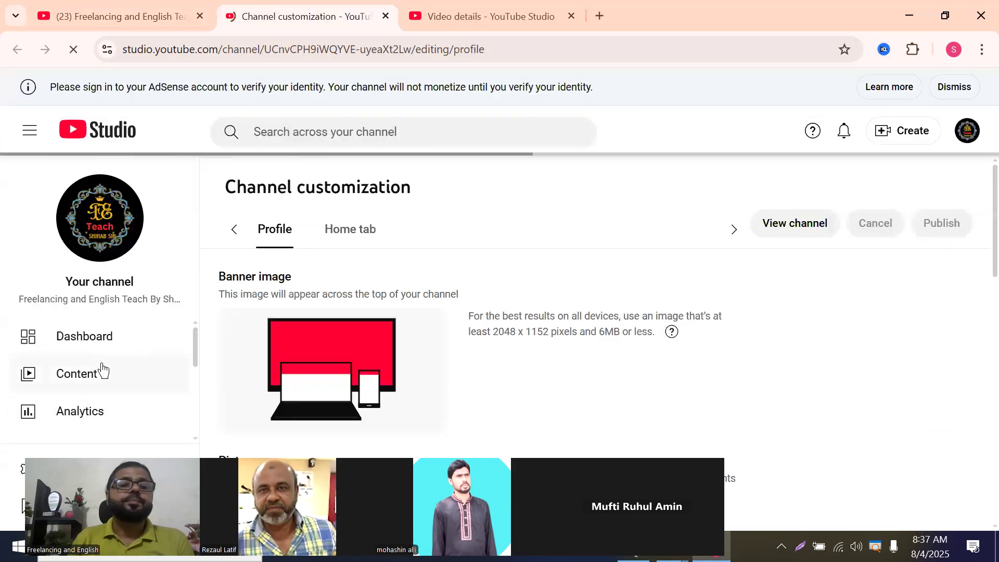
click(100, 386)
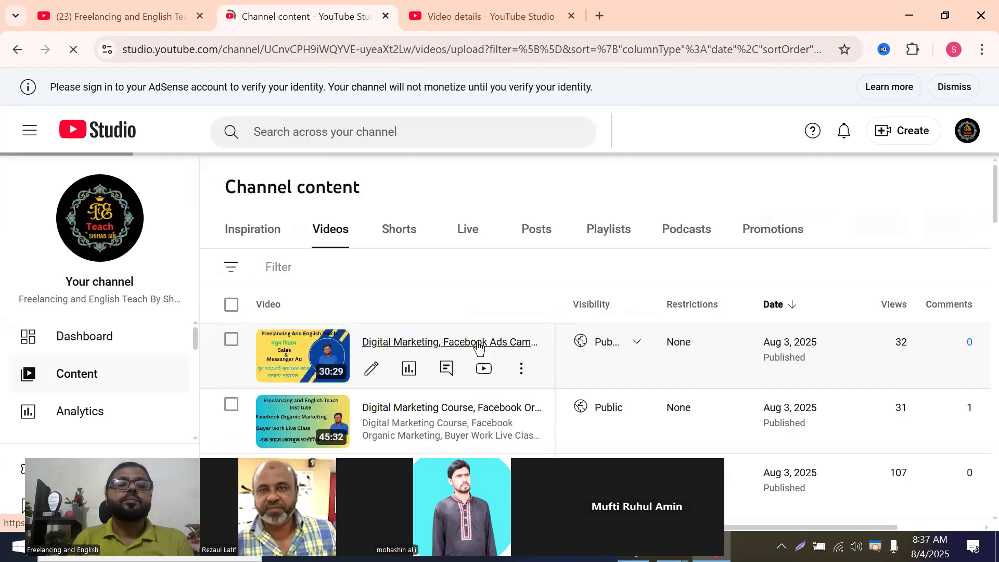
scroll(475, 346, down, 2)
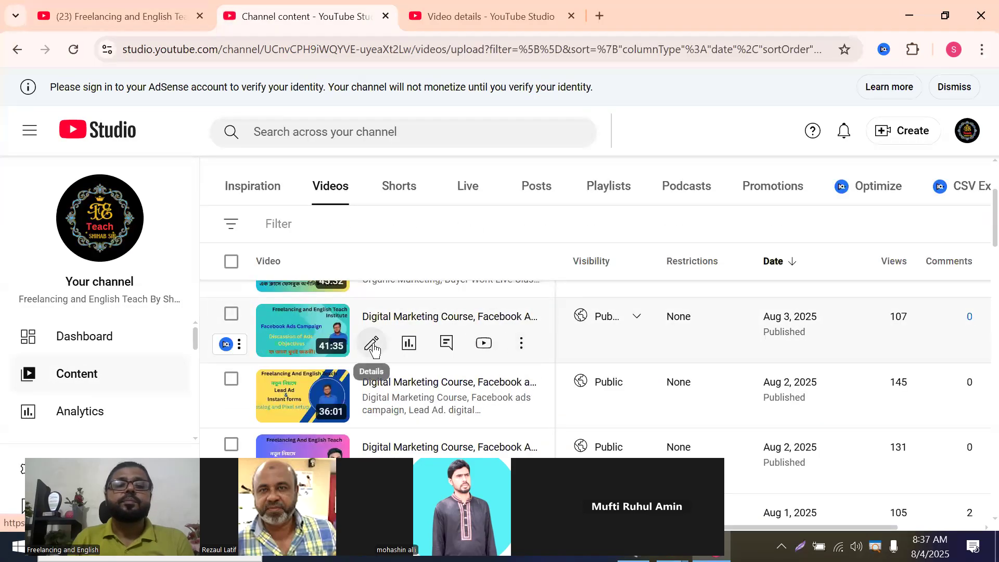
click(373, 343)
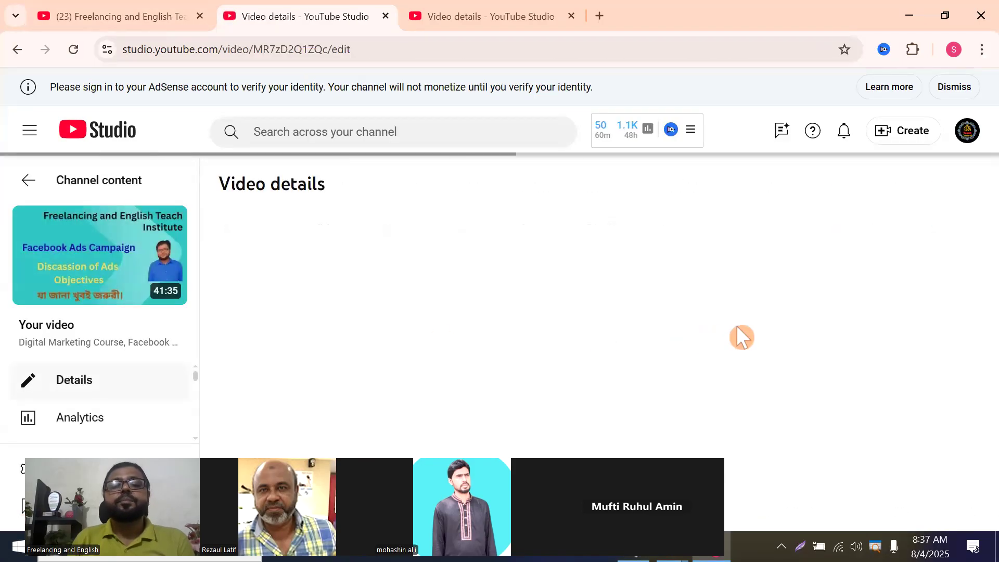
Step: Reload the Ads Objectives video's details page and examine its description, settings and vidIQ SEO score
scroll(787, 324, down, 12)
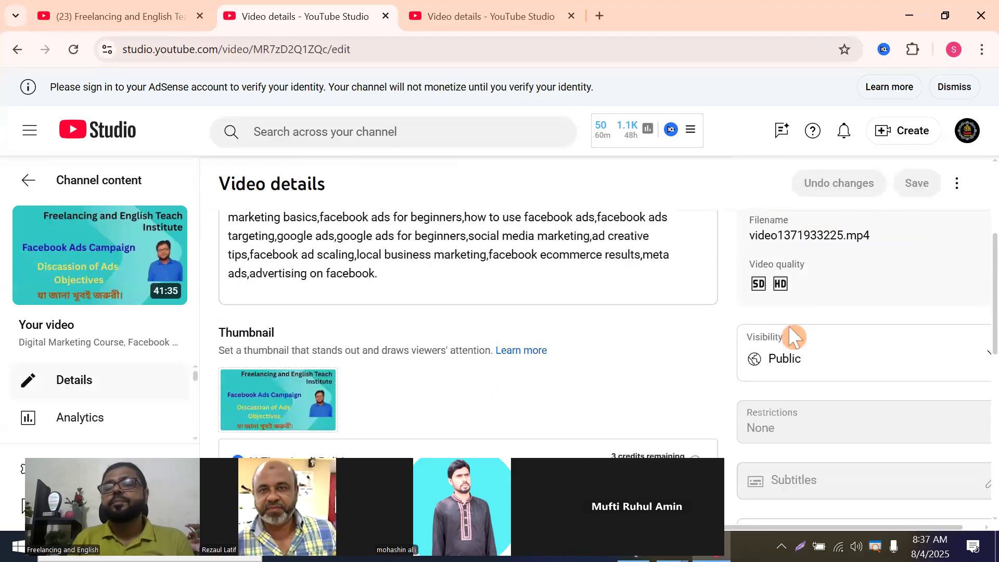
scroll(810, 332, down, 4)
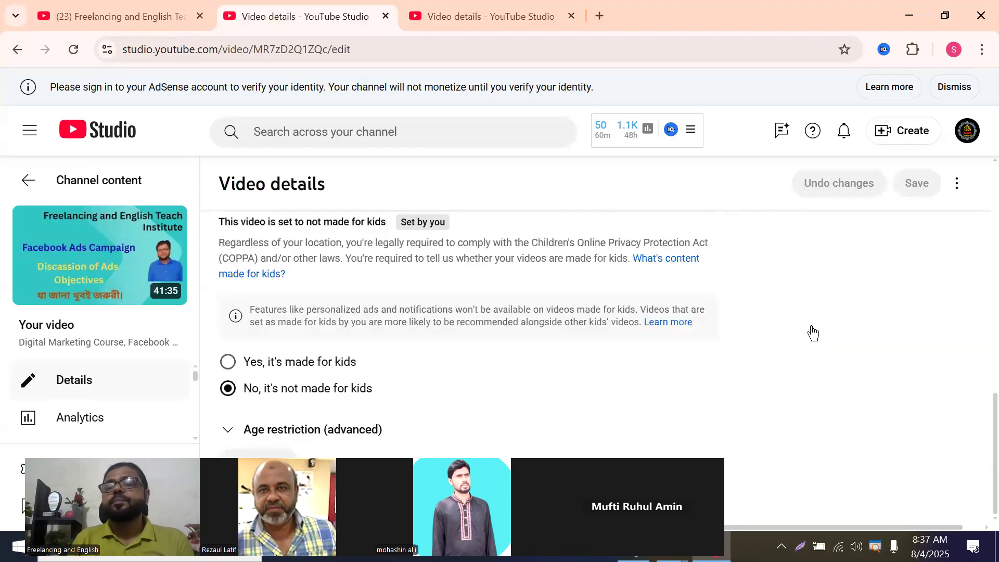
scroll(810, 332, up, 7)
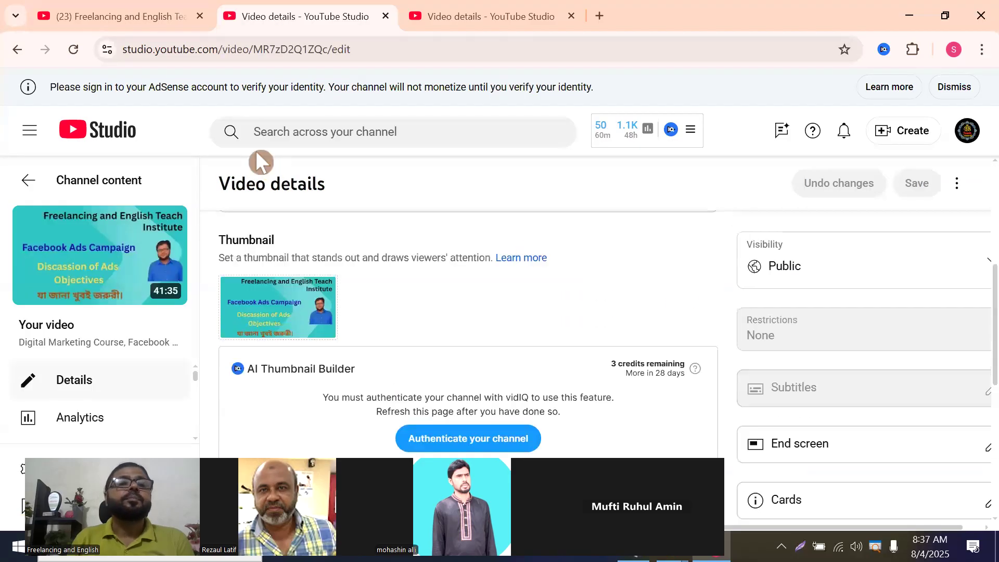
click(76, 48)
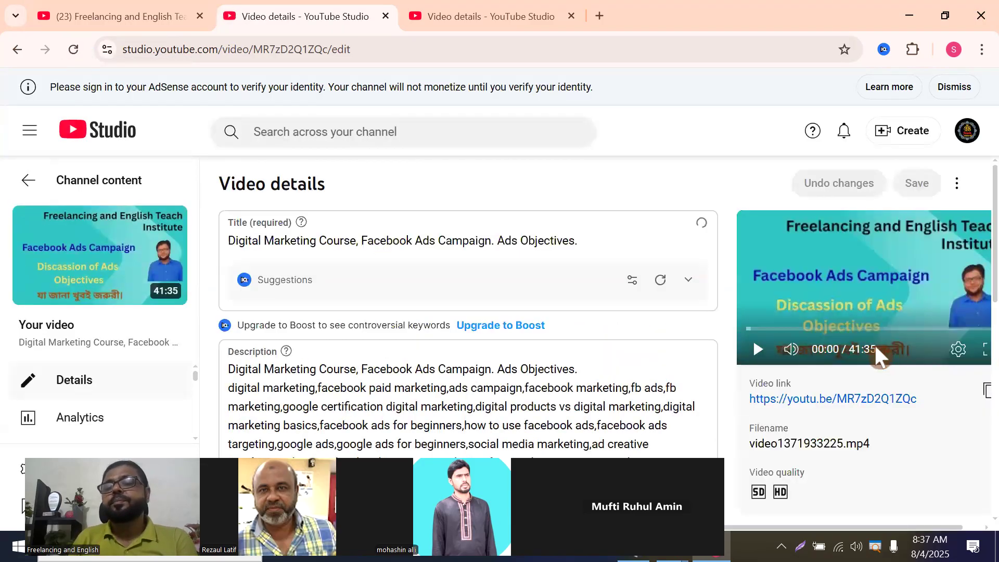
scroll(872, 336, down, 5)
scroll(874, 343, down, 3)
scroll(873, 343, up, 10)
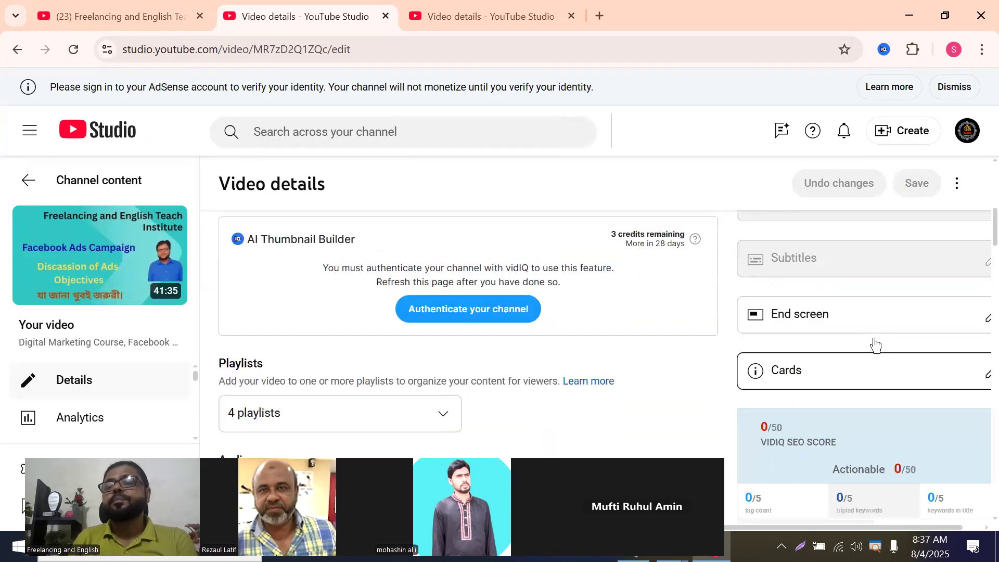
scroll(872, 323, down, 10)
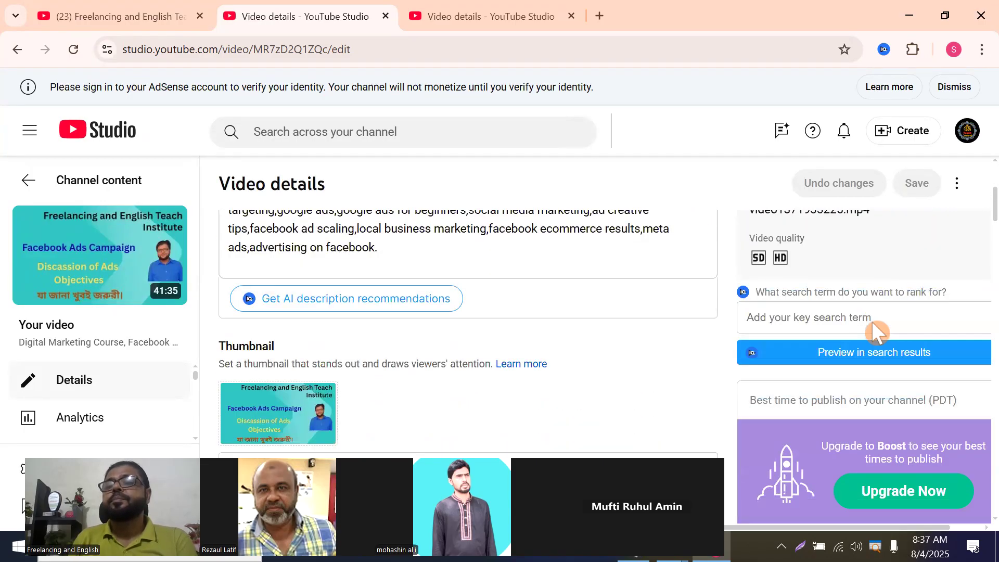
scroll(873, 322, down, 7)
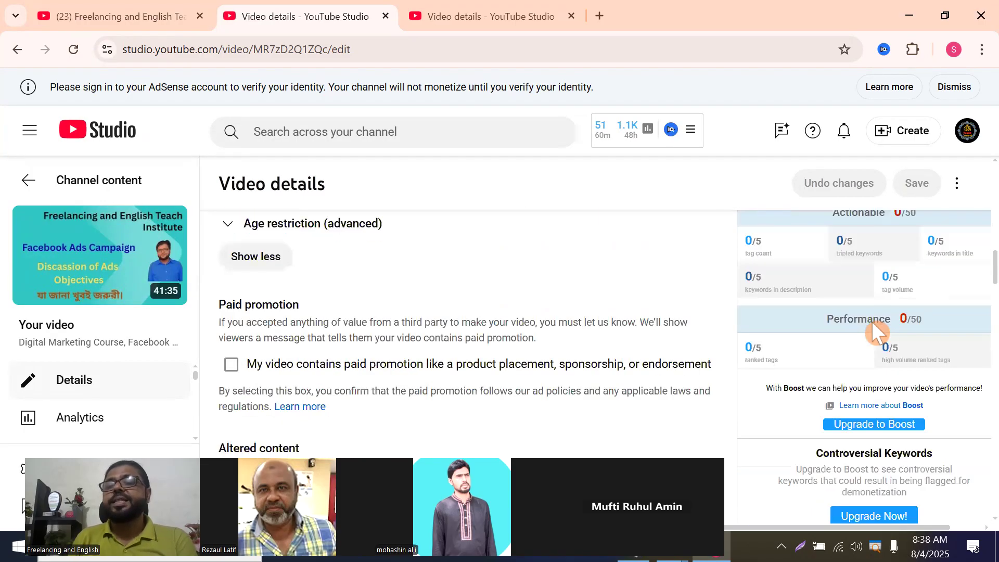
scroll(882, 362, up, 3)
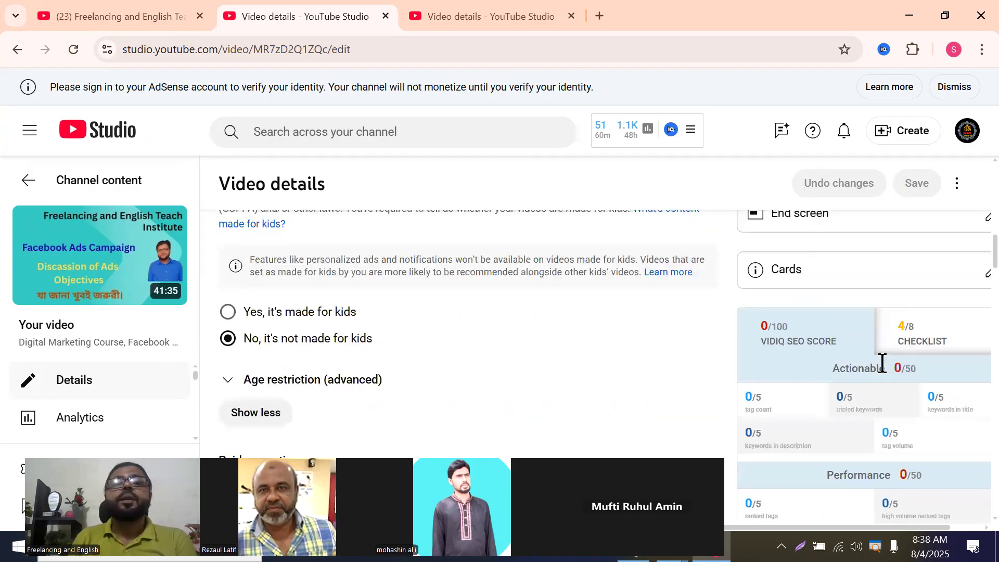
Step: Return to the 30:29 Sales Ad video's details and reload the page, discarding the unsaved title edit
click(467, 16)
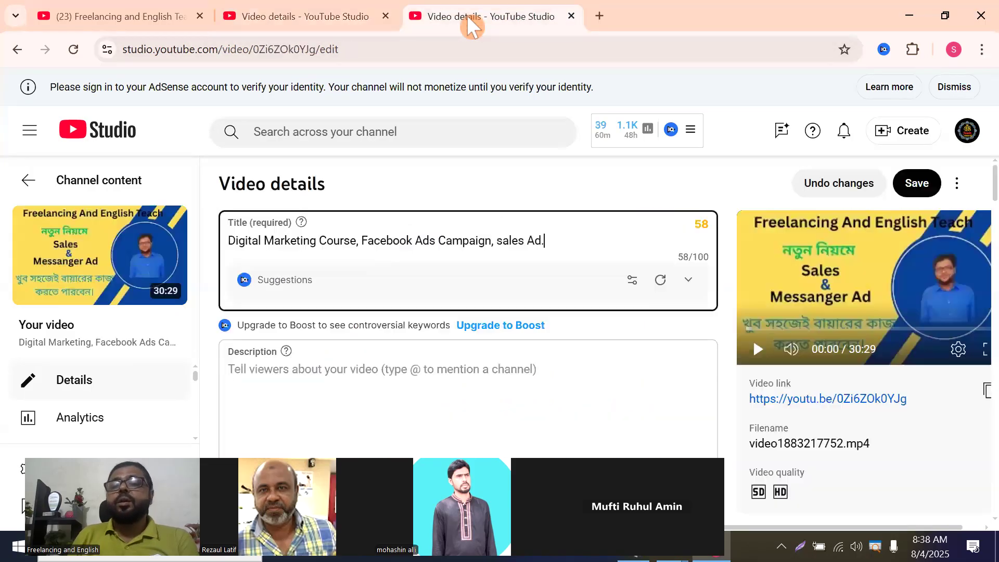
scroll(833, 344, down, 4)
scroll(864, 333, down, 7)
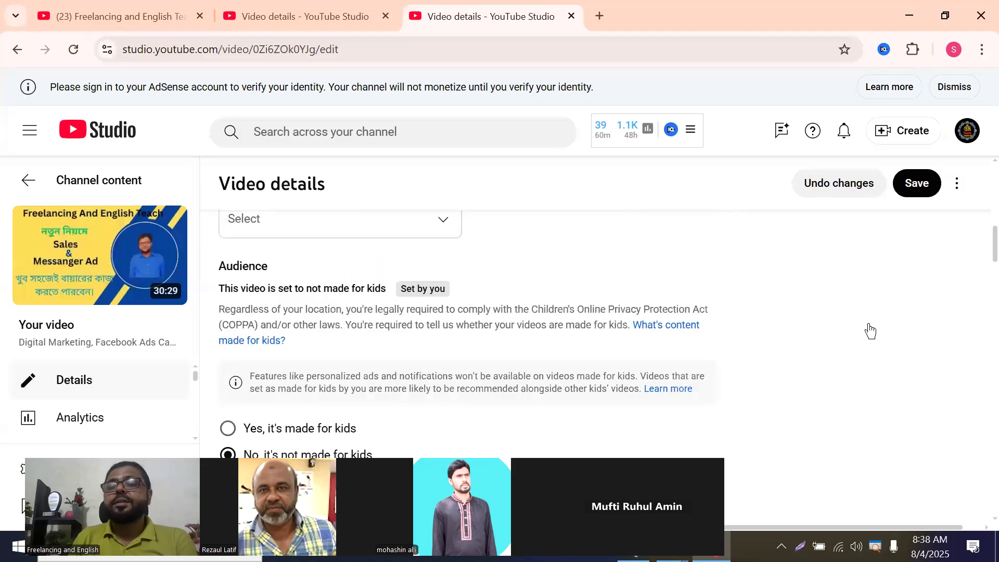
scroll(869, 329, up, 4)
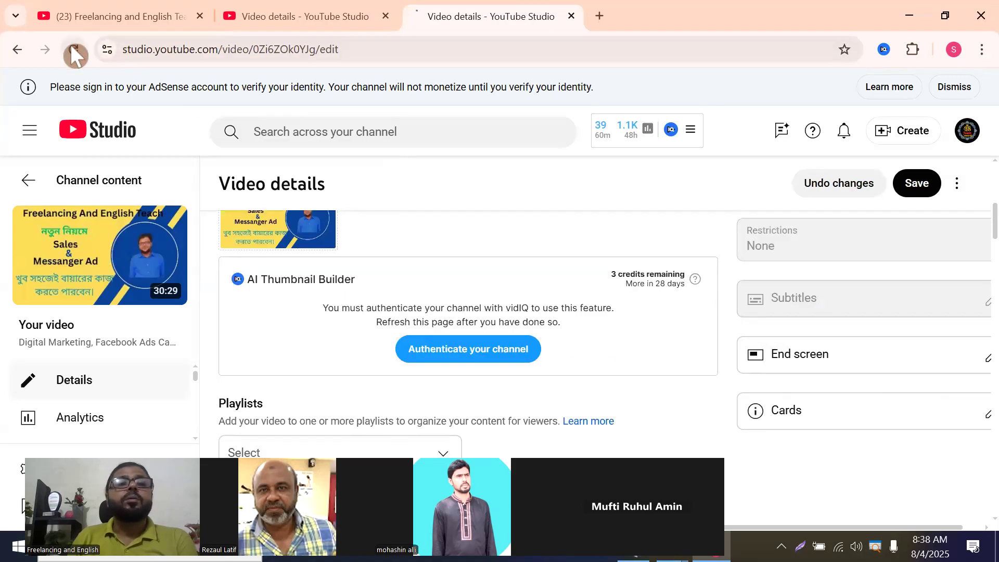
click(74, 52)
click(567, 149)
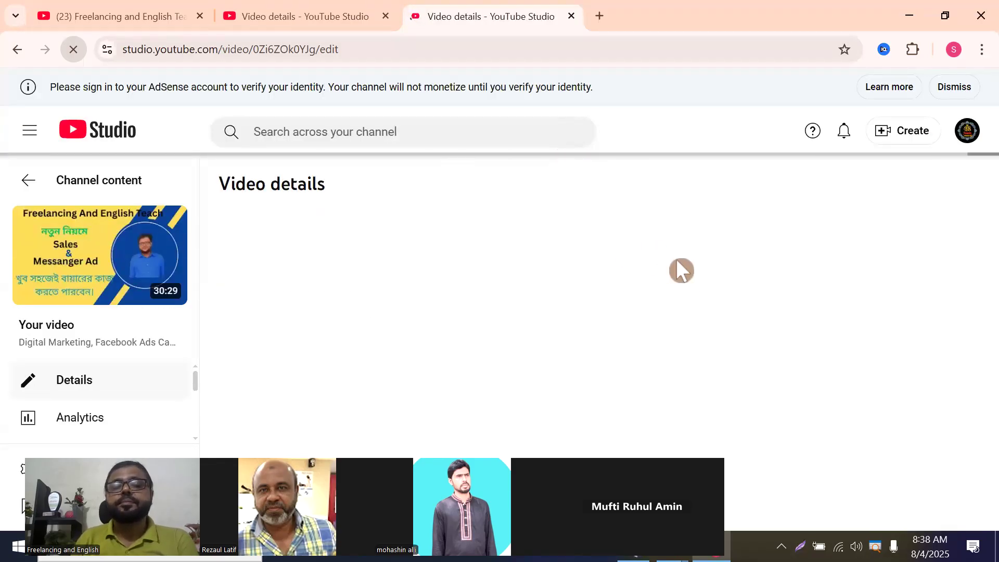
Step: Examine the Sales Ad video's vidIQ SEO score and checklist, then its title and description fields
scroll(834, 316, down, 10)
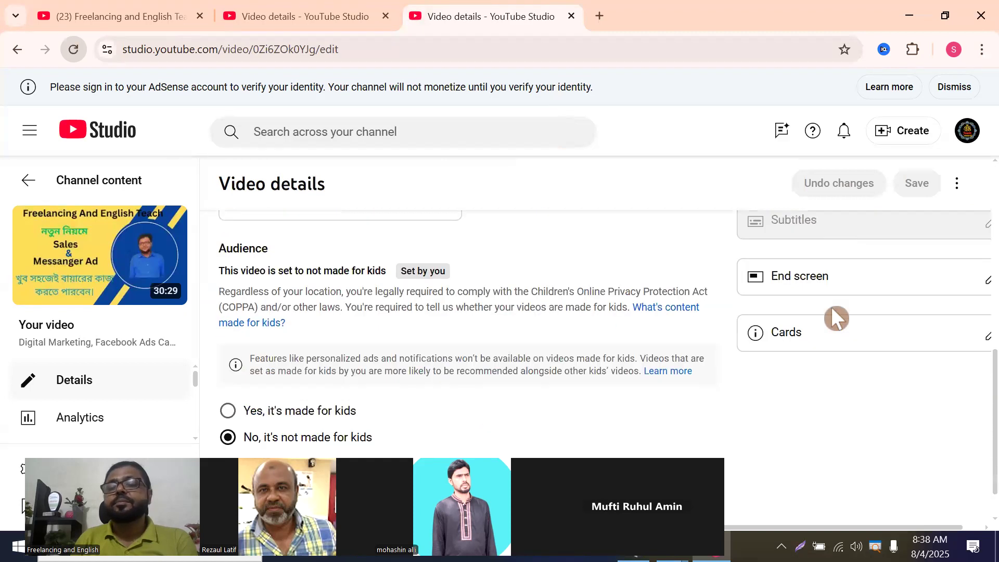
scroll(834, 316, down, 1)
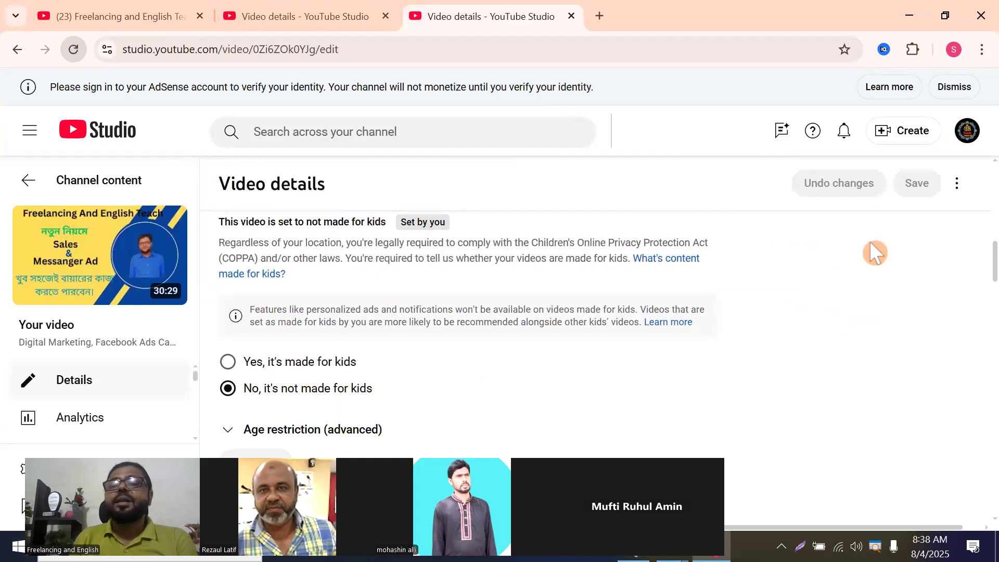
scroll(907, 378, down, 3)
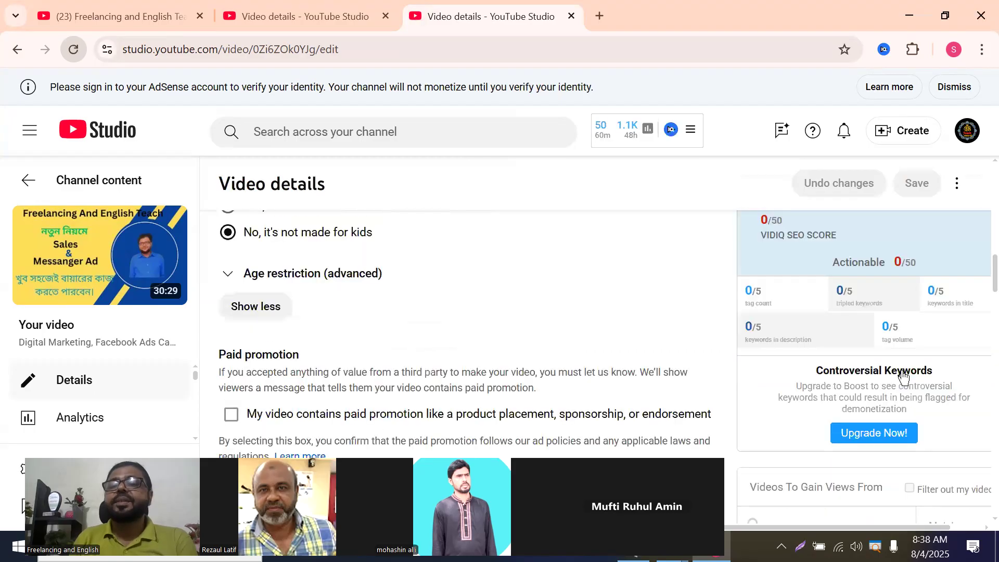
scroll(382, 313, up, 2)
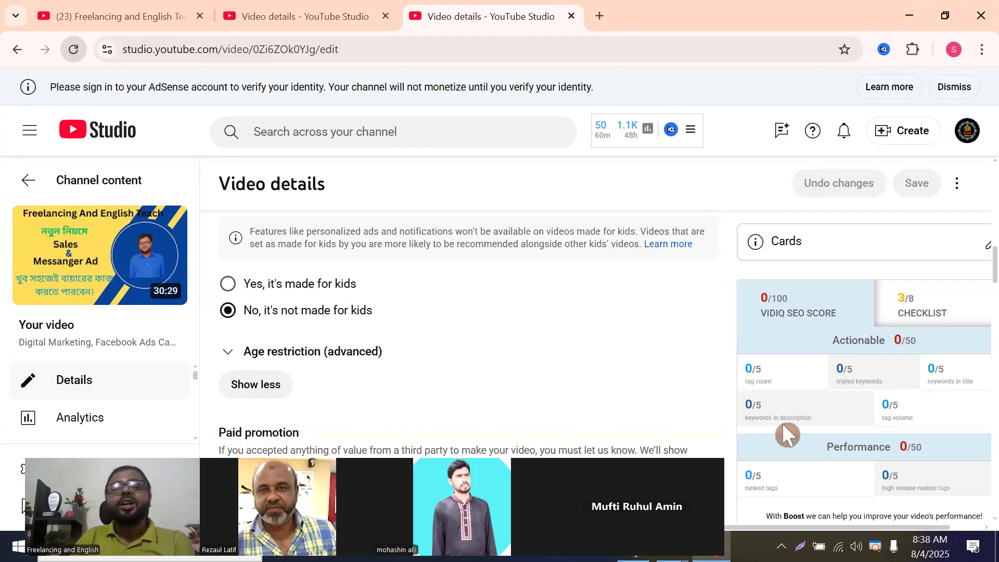
scroll(461, 385, up, 10)
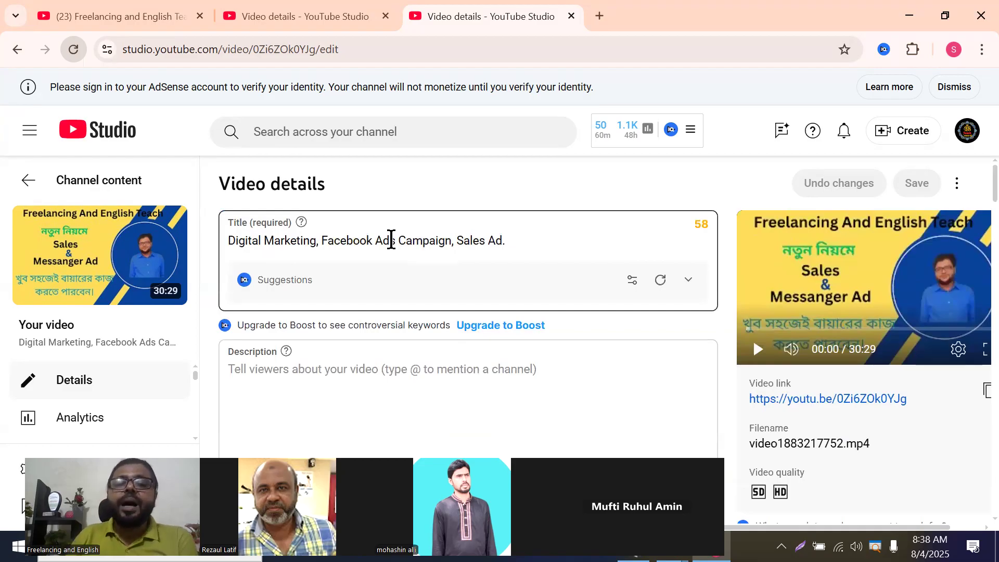
scroll(395, 408, down, 2)
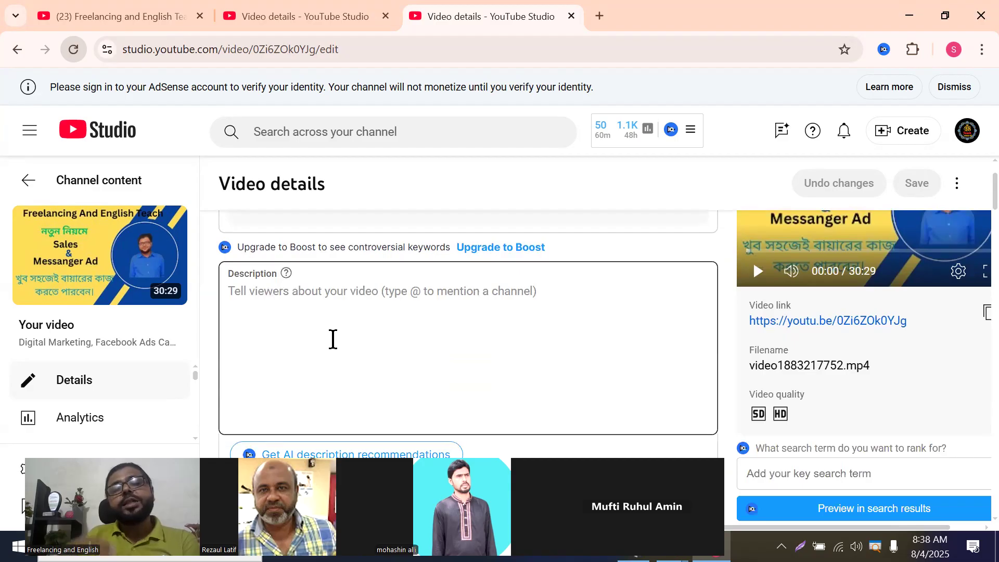
scroll(492, 406, up, 2)
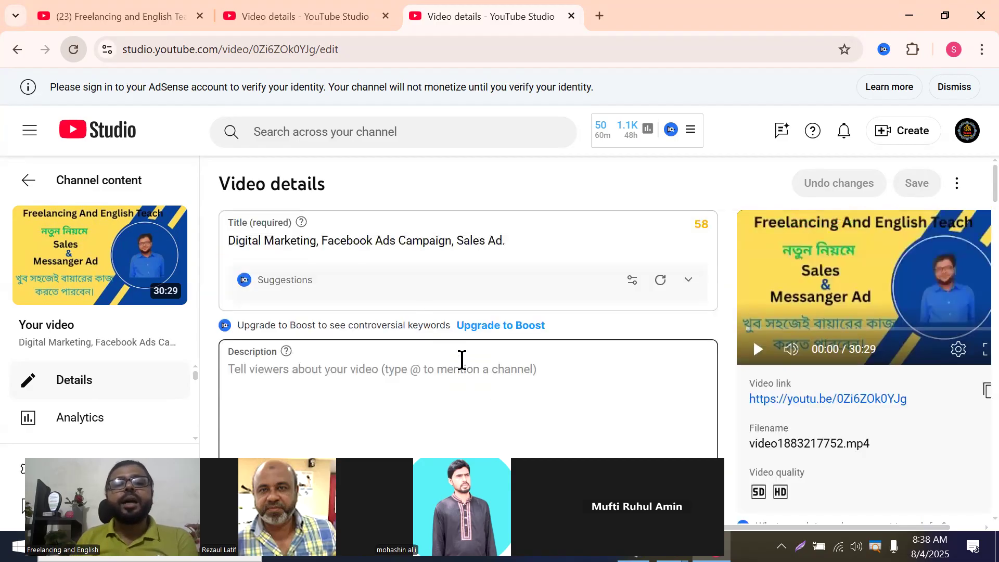
scroll(473, 286, down, 2)
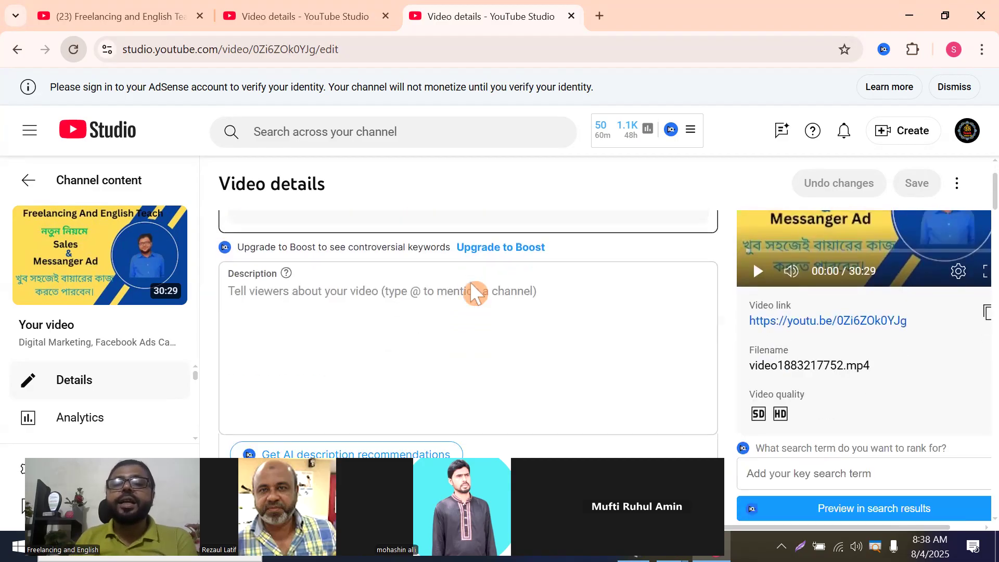
scroll(397, 311, up, 2)
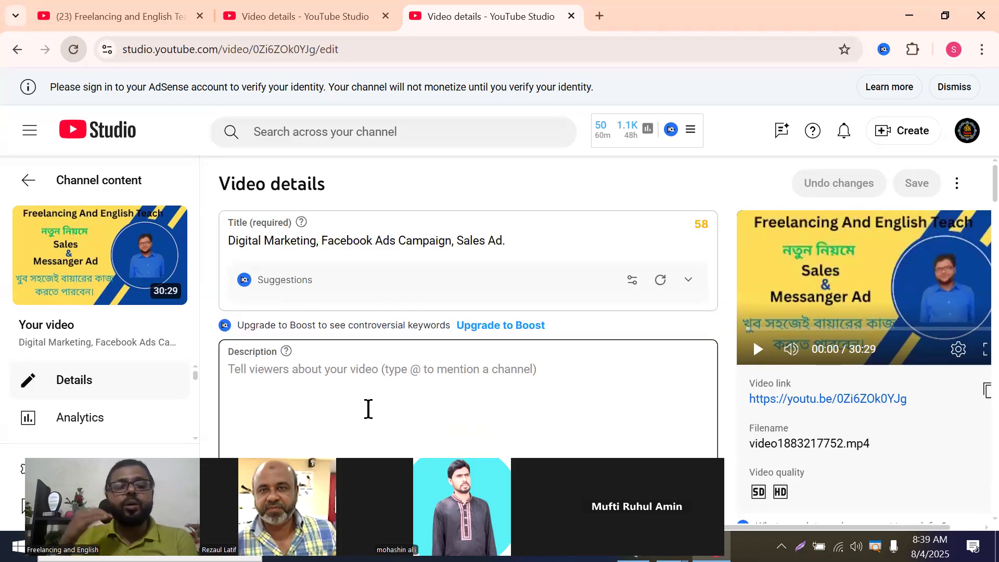
Step: Copy the video title "Digital Marketing, Facebook Ads Campaign, Sales Ad." into the description
triple_click(386, 243)
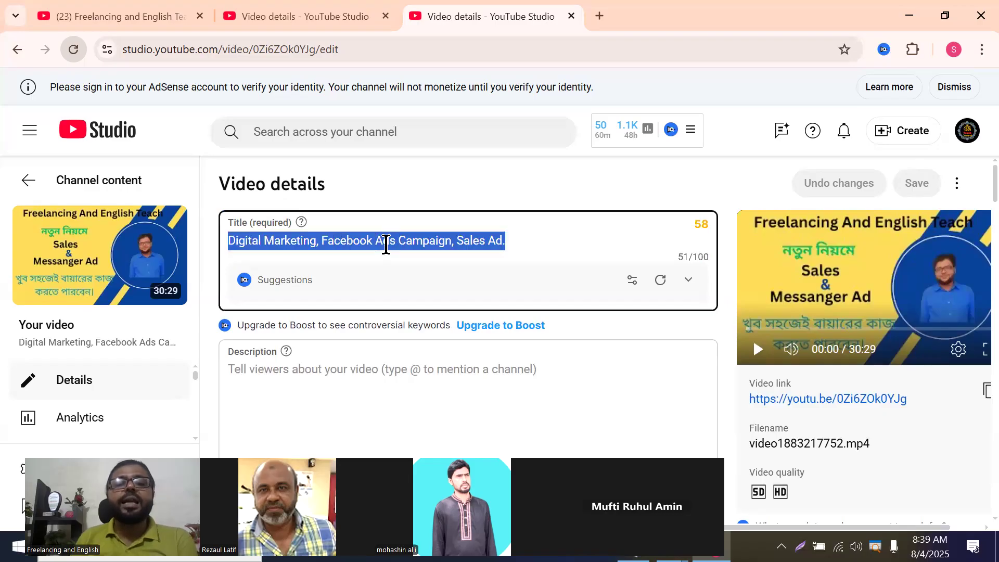
right_click(385, 245)
click(414, 230)
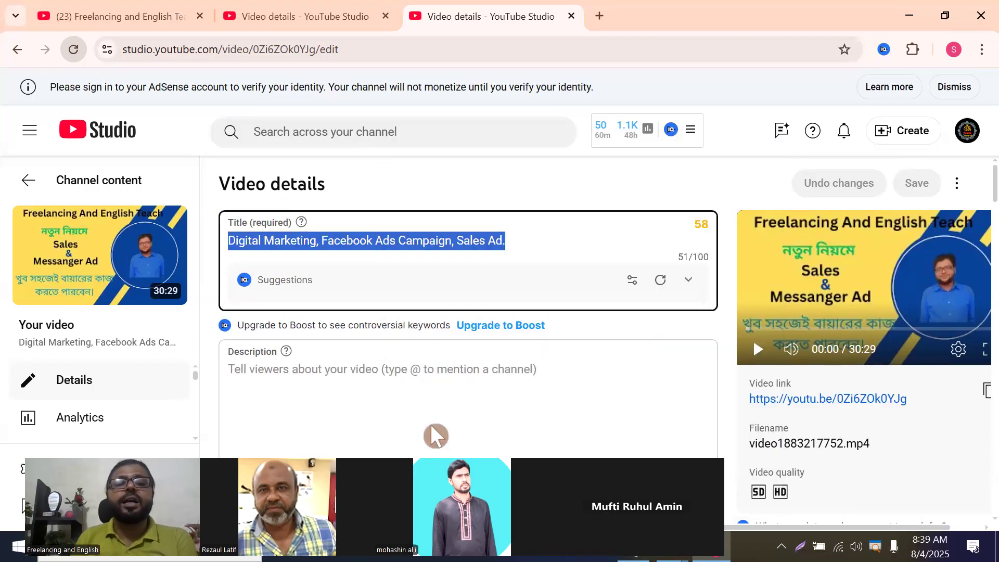
click(306, 370)
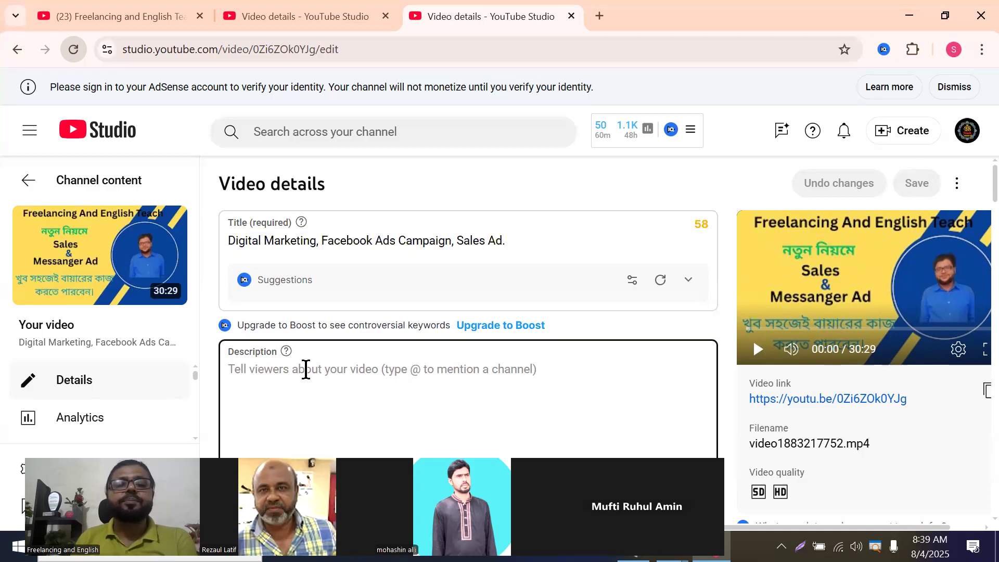
right_click(306, 370)
click(347, 190)
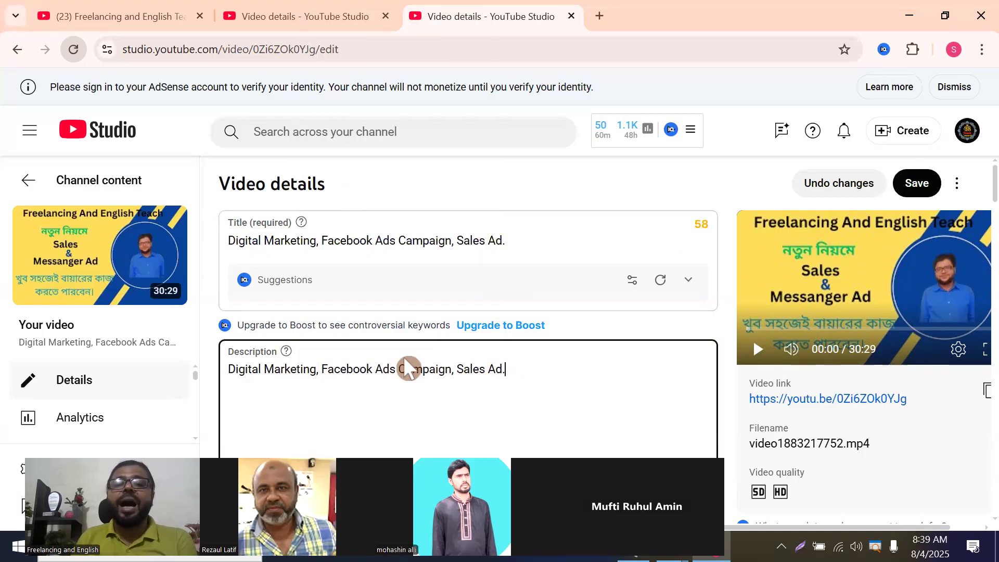
scroll(411, 355, down, 1)
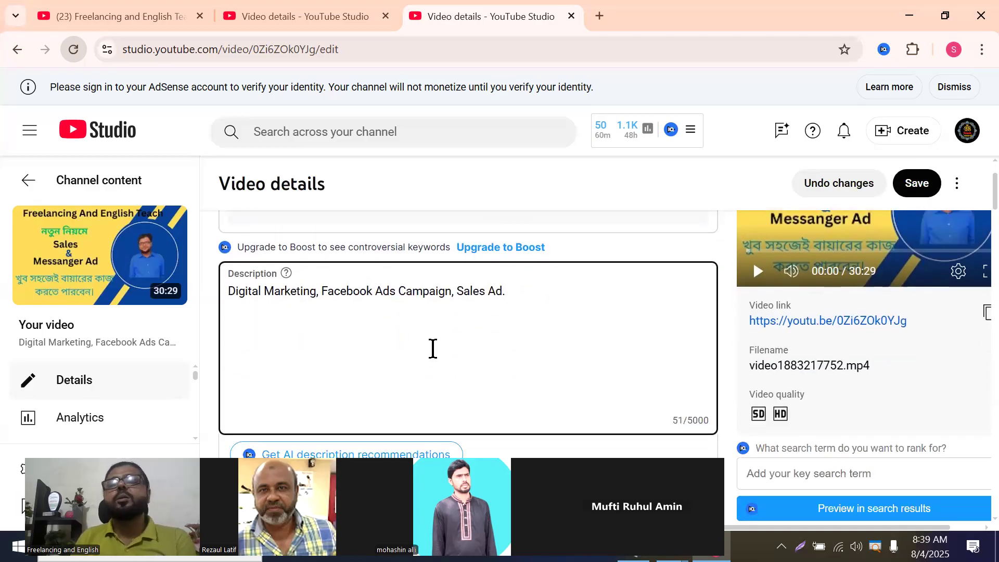
Step: Review the Sales Ad video's title and description alongside its tags field to pick keywords for tagging
scroll(432, 349, up, 1)
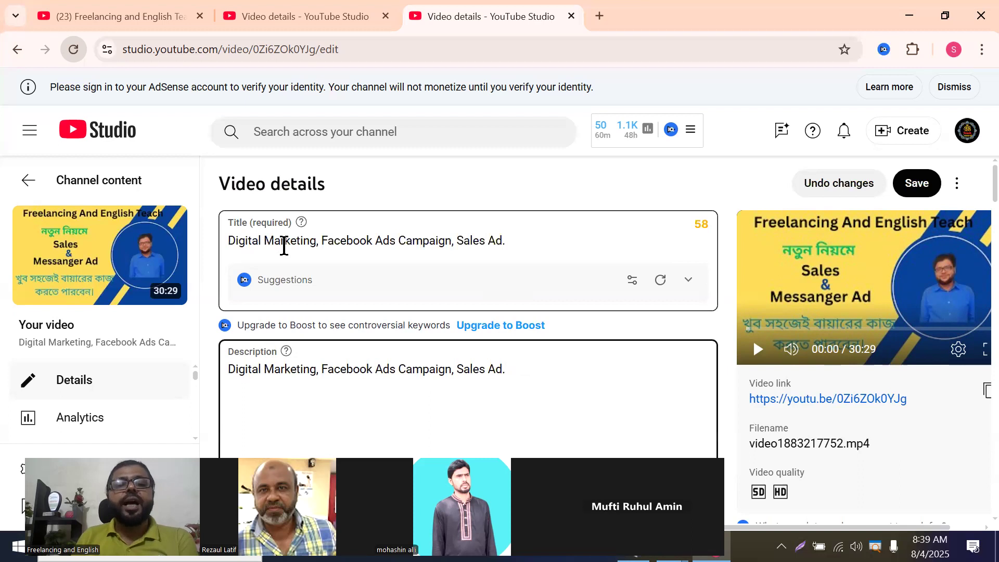
scroll(283, 260, down, 9)
scroll(342, 321, down, 10)
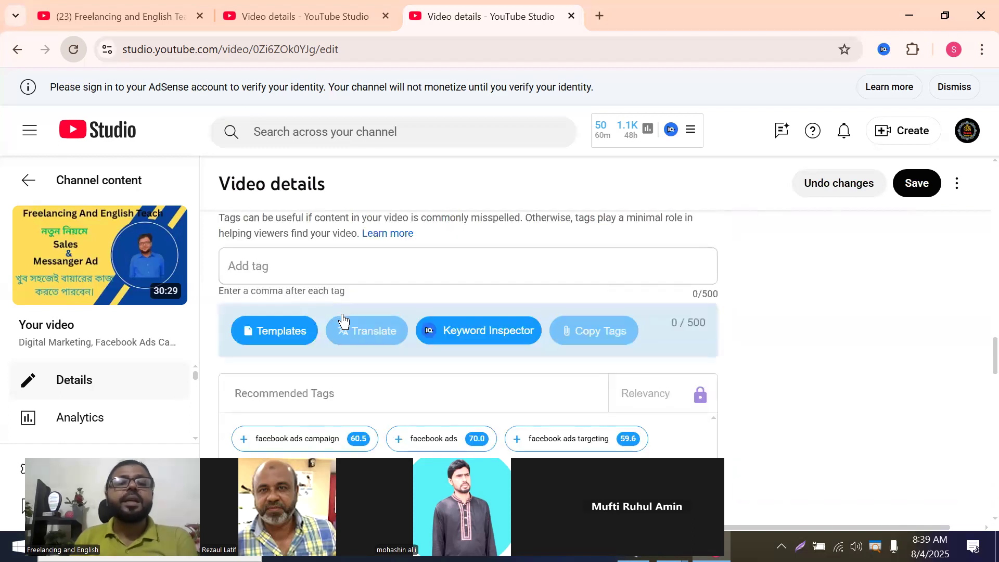
scroll(343, 321, up, 2)
scroll(321, 352, down, 1)
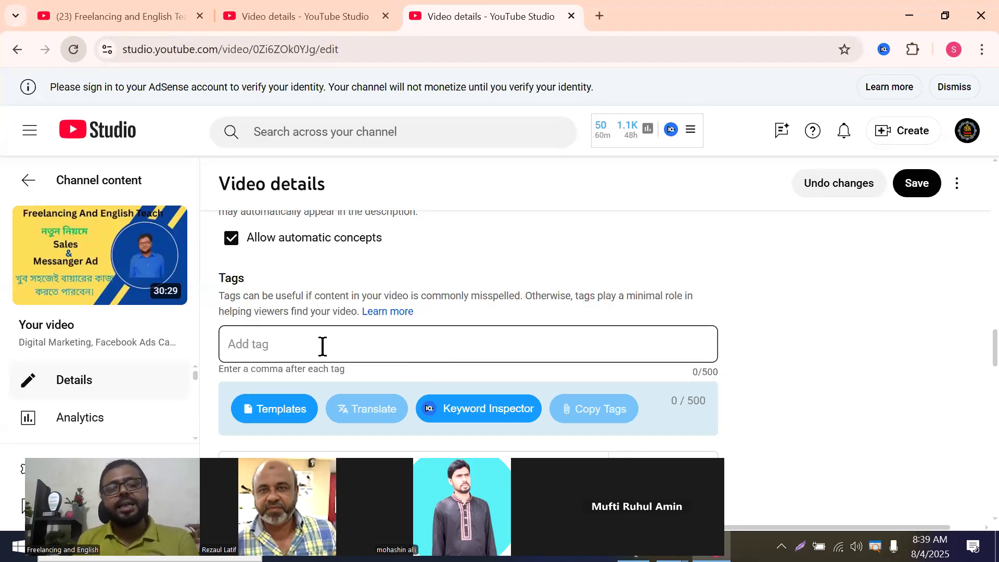
click(252, 345)
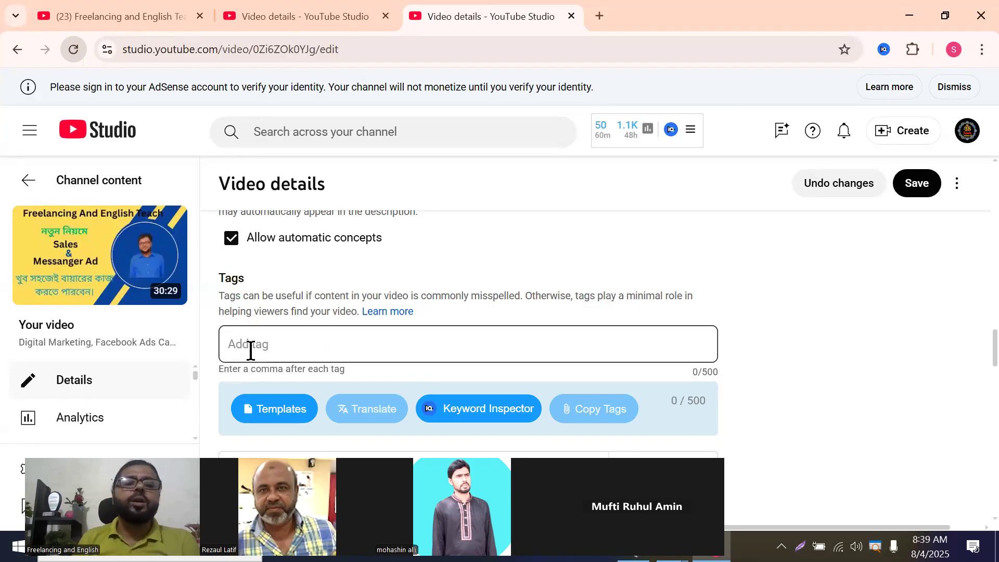
scroll(411, 229, up, 15)
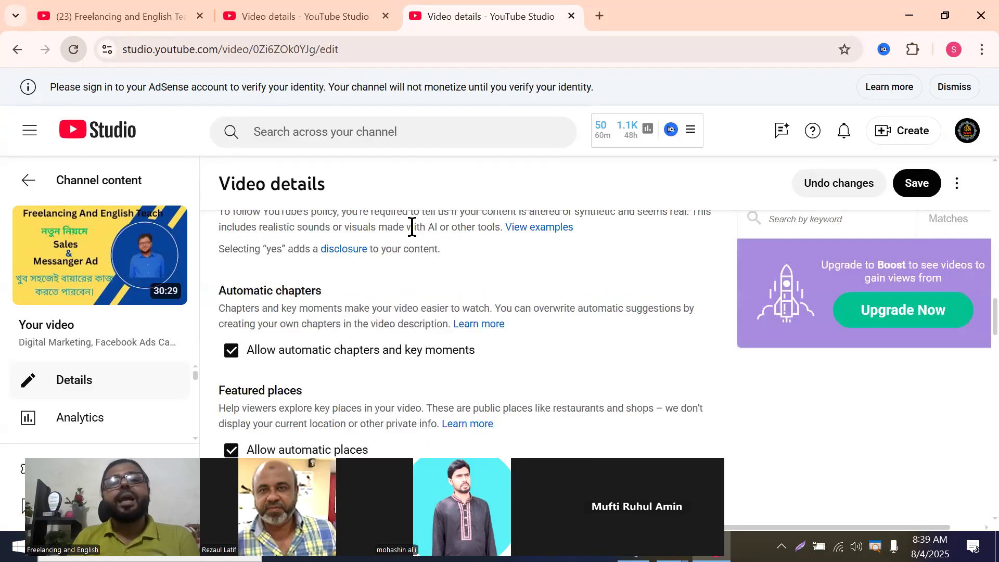
scroll(422, 223, up, 5)
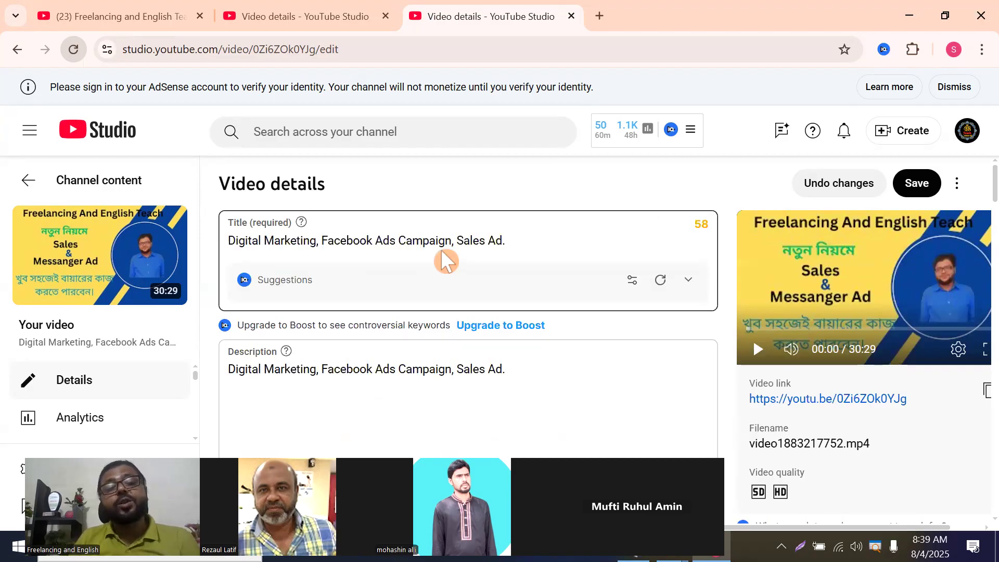
Step: Add "digital marketing" as the first tag of the Sales Ad video
scroll(441, 250, down, 15)
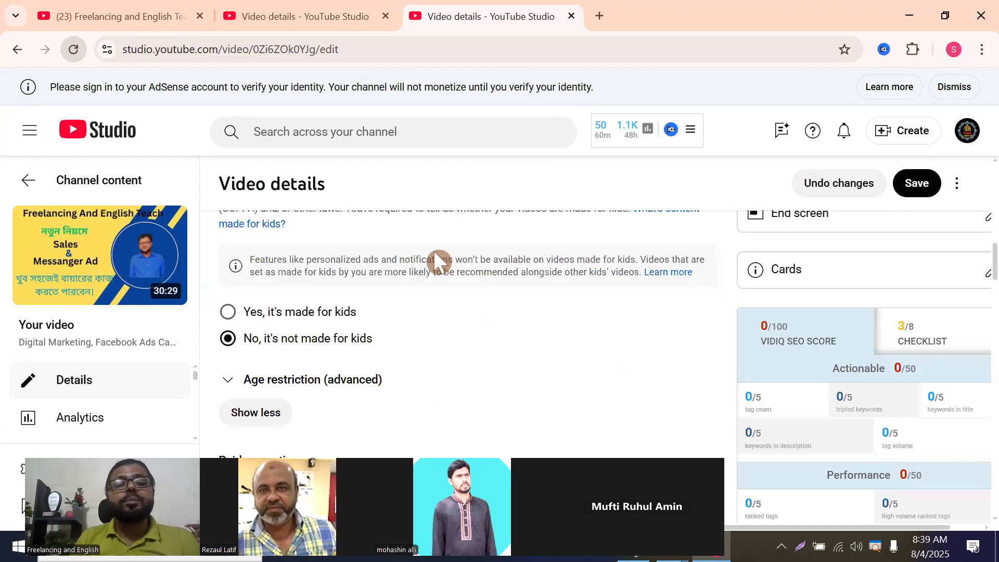
scroll(433, 251, down, 15)
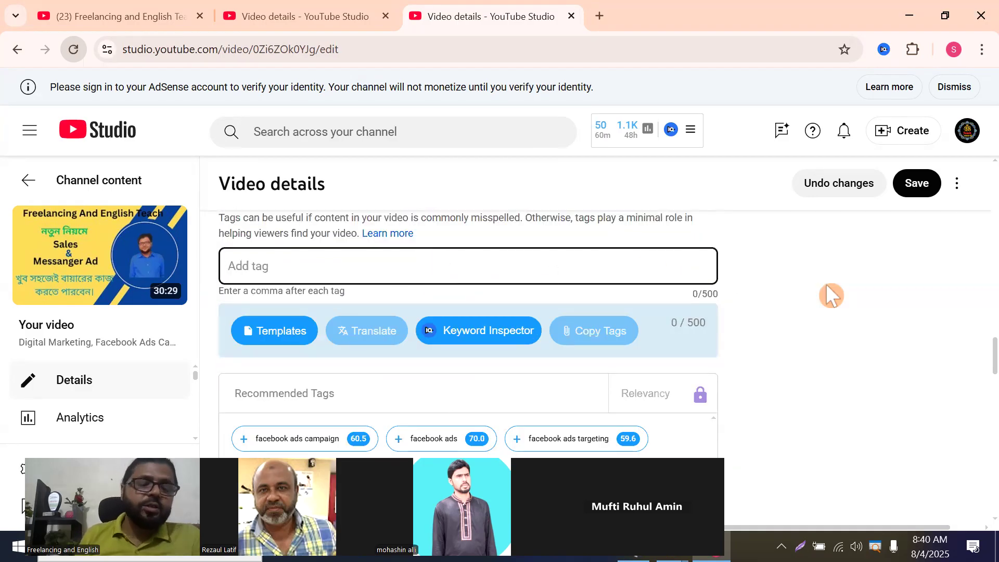
text(dig)
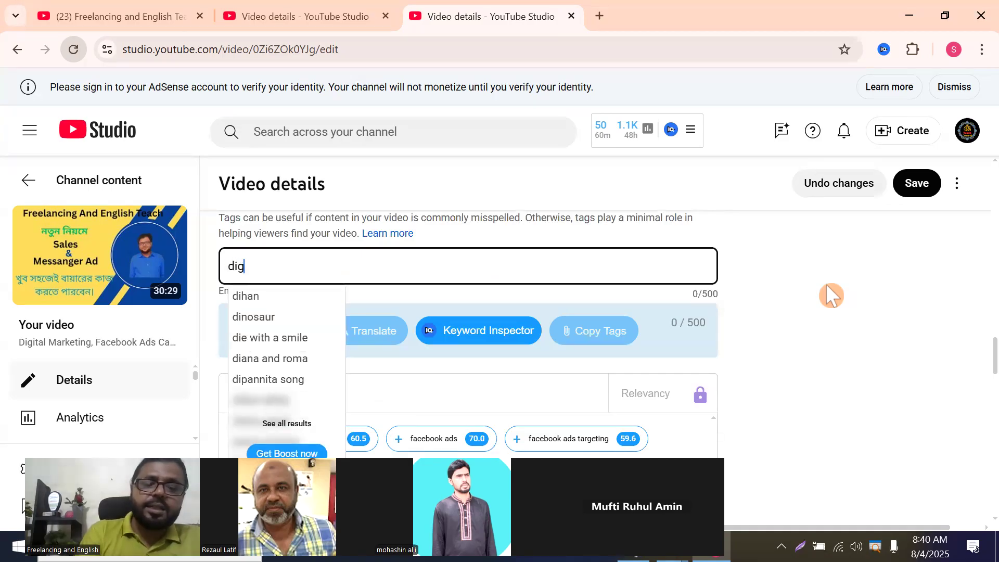
text(ital marketing)
key(comma)
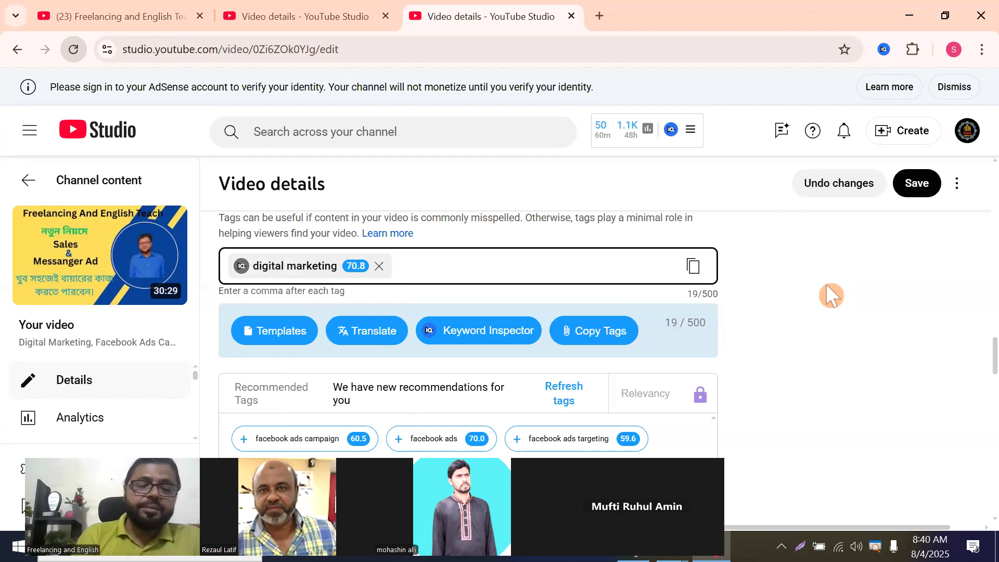
Step: Add the tag "facebook ads campaign" to the video's tags
text(face)
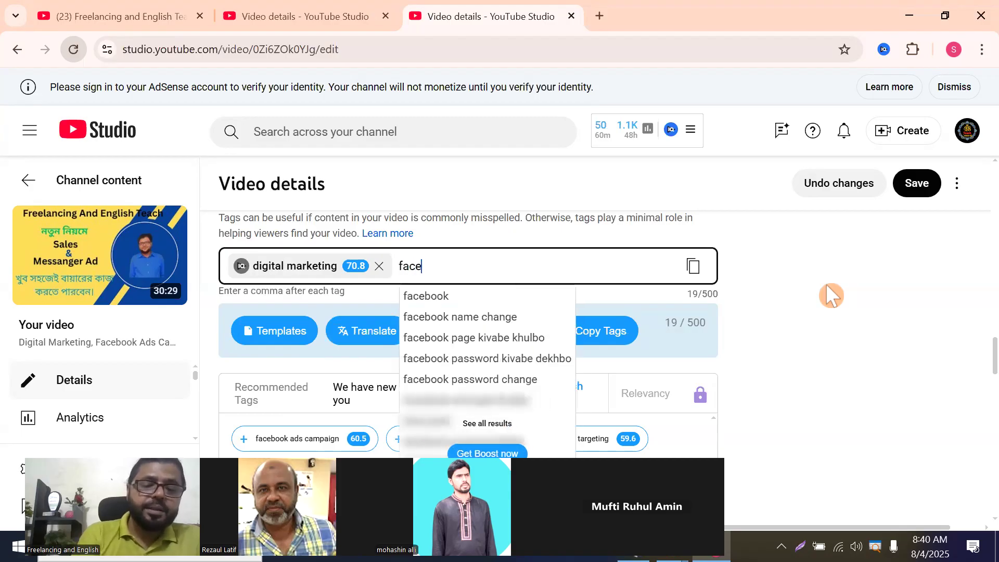
text(book)
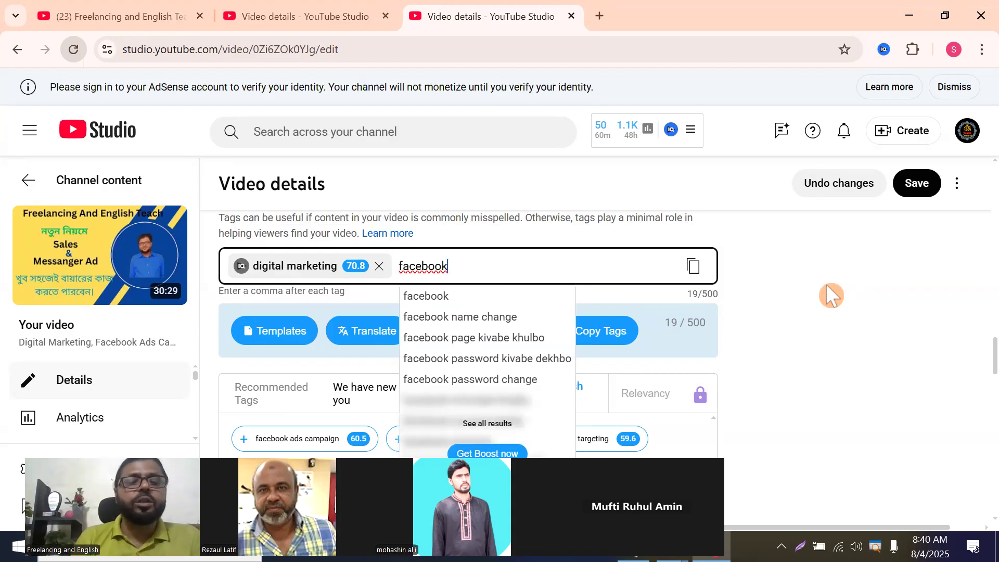
text( ad)
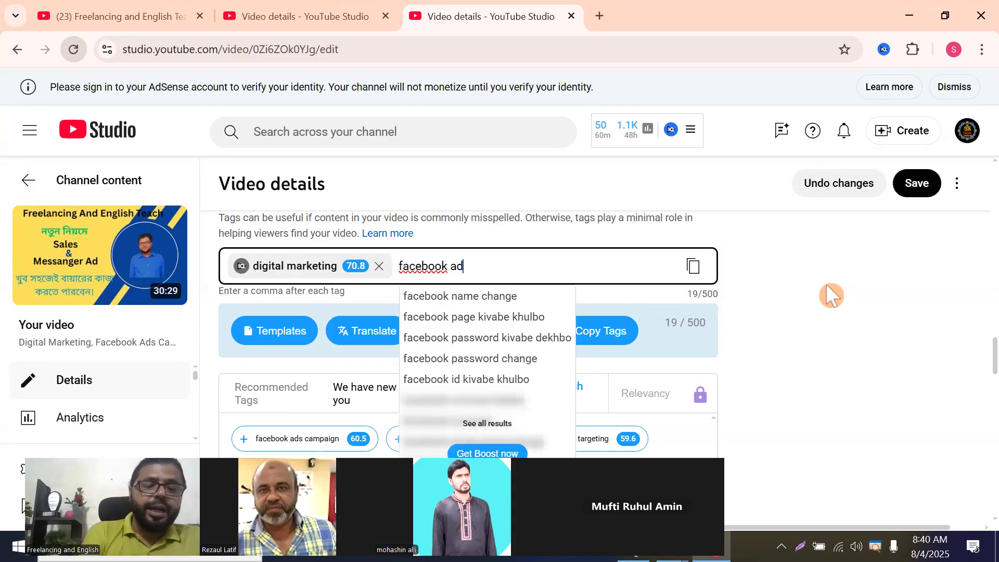
text(s ca)
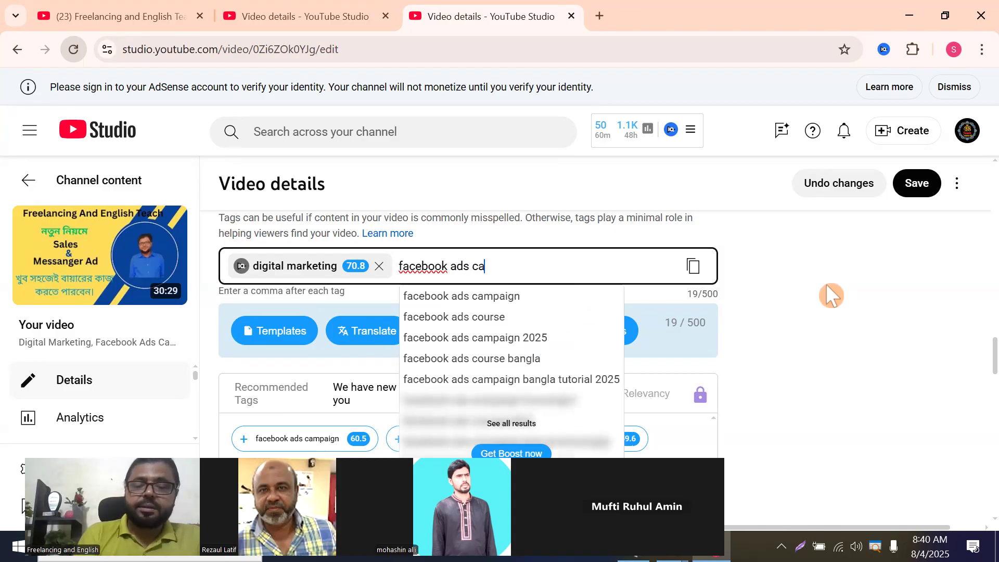
text(mpa)
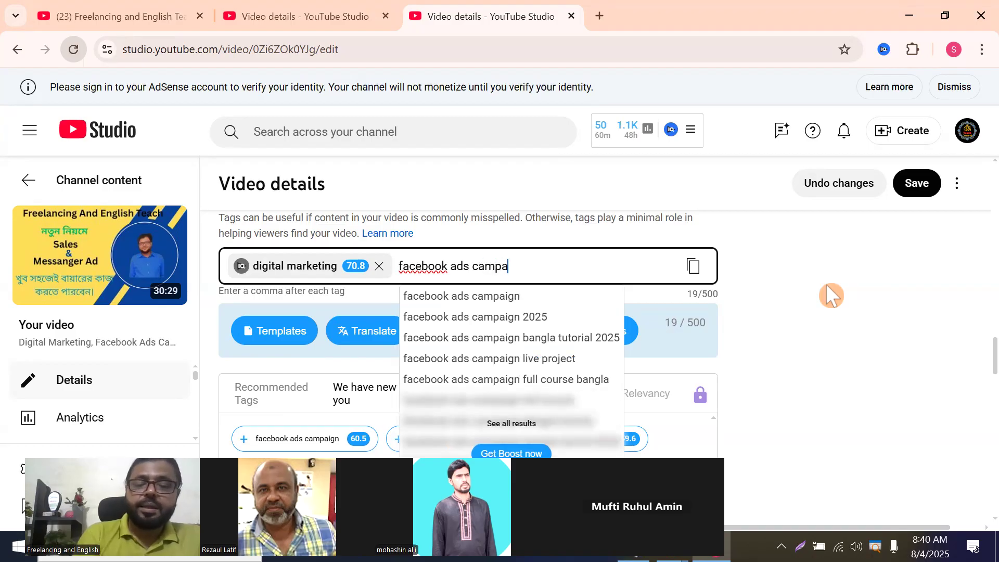
text(ign)
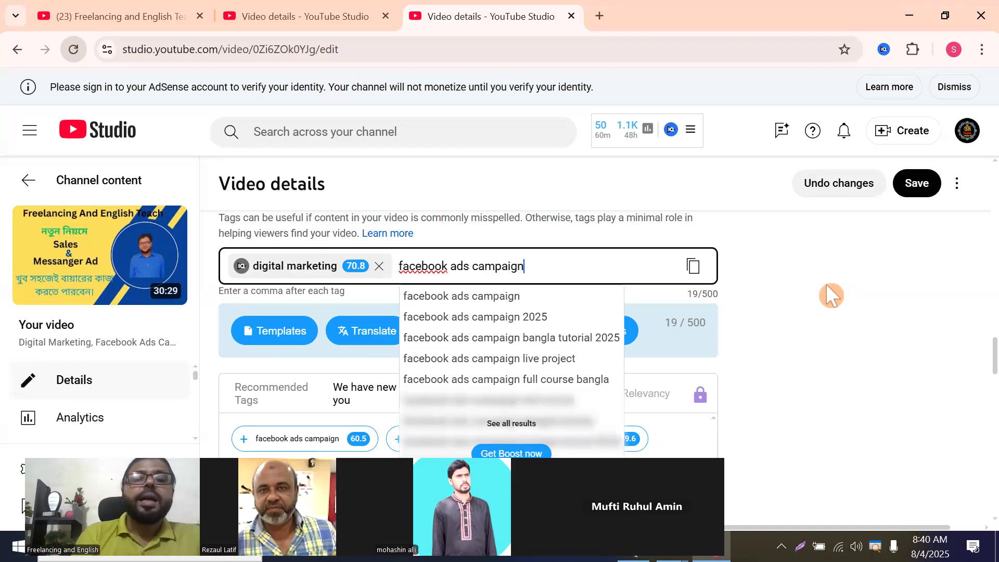
key(Return)
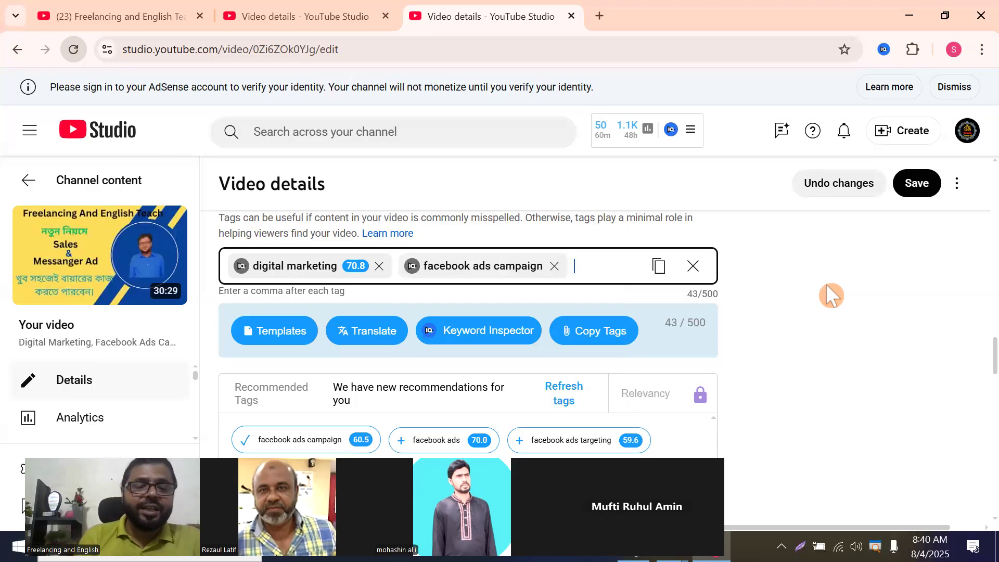
Step: Add the shorter keyword "facebook ads" as another tag of the video
text(fa)
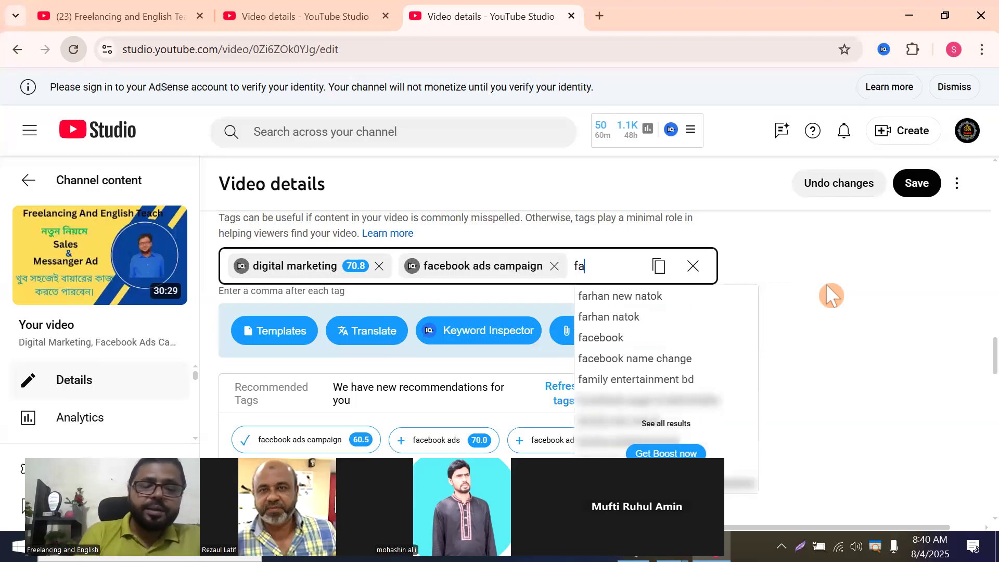
text(cebook)
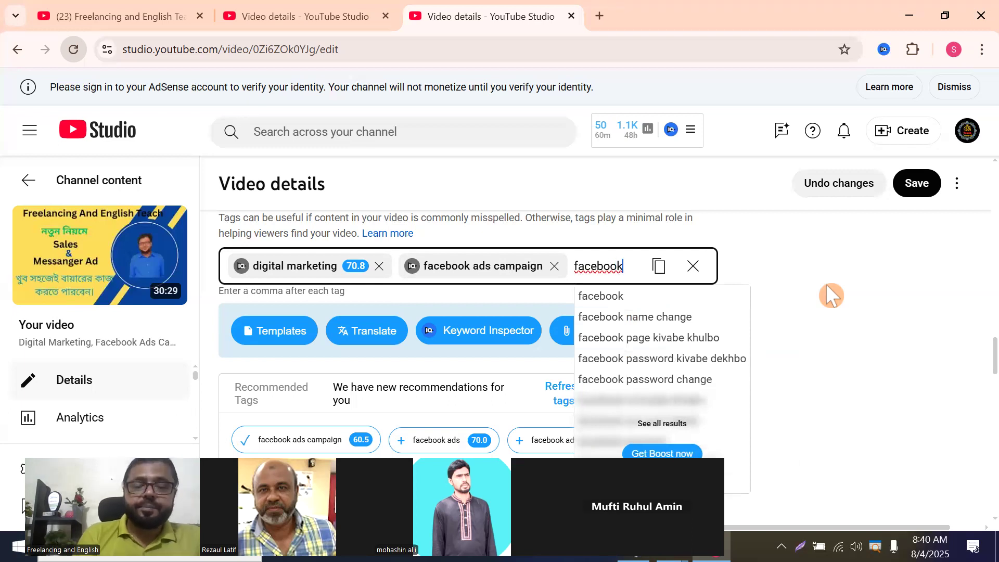
text( ads)
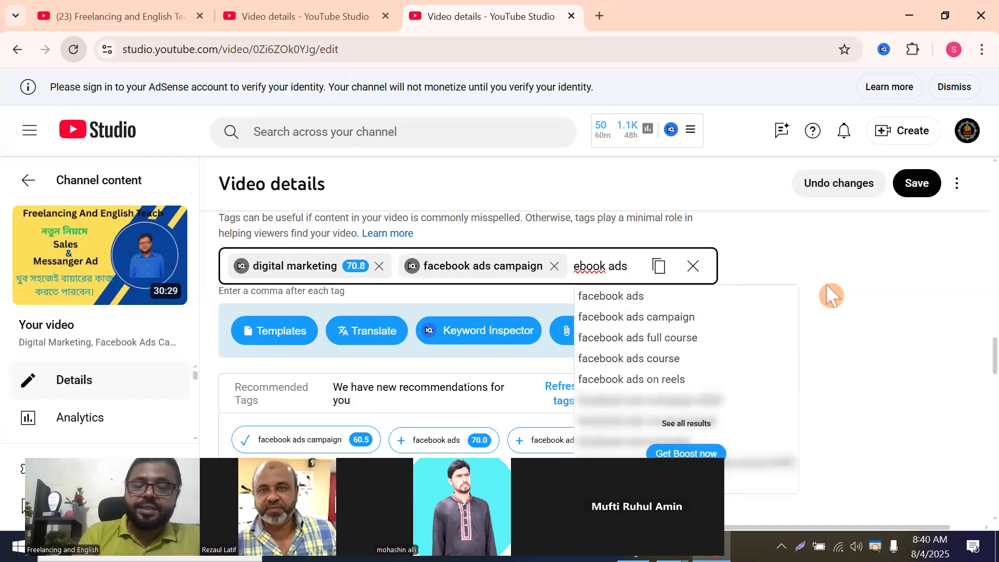
text(,)
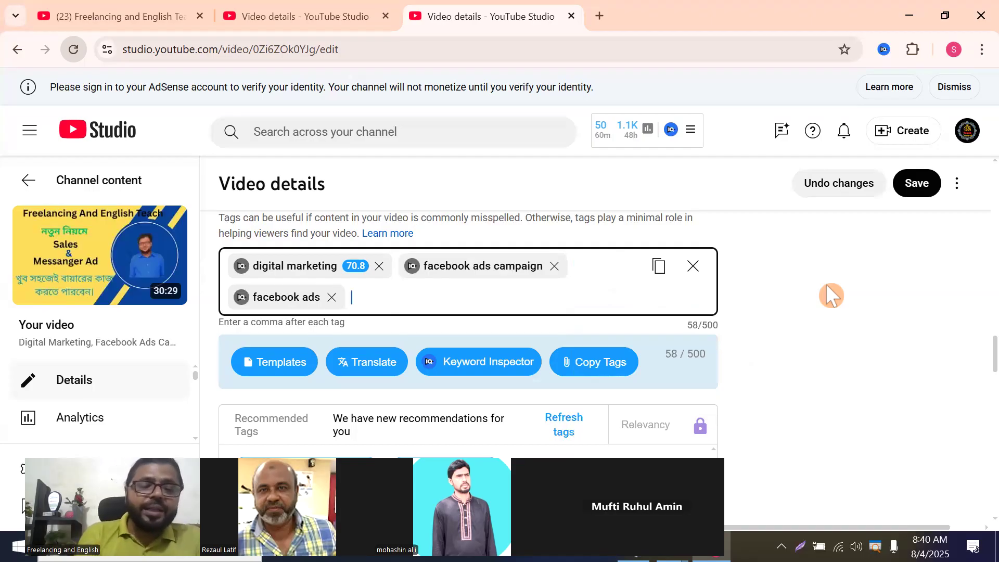
Step: Add the tag "ads campaign" to the video's tag list
text(a)
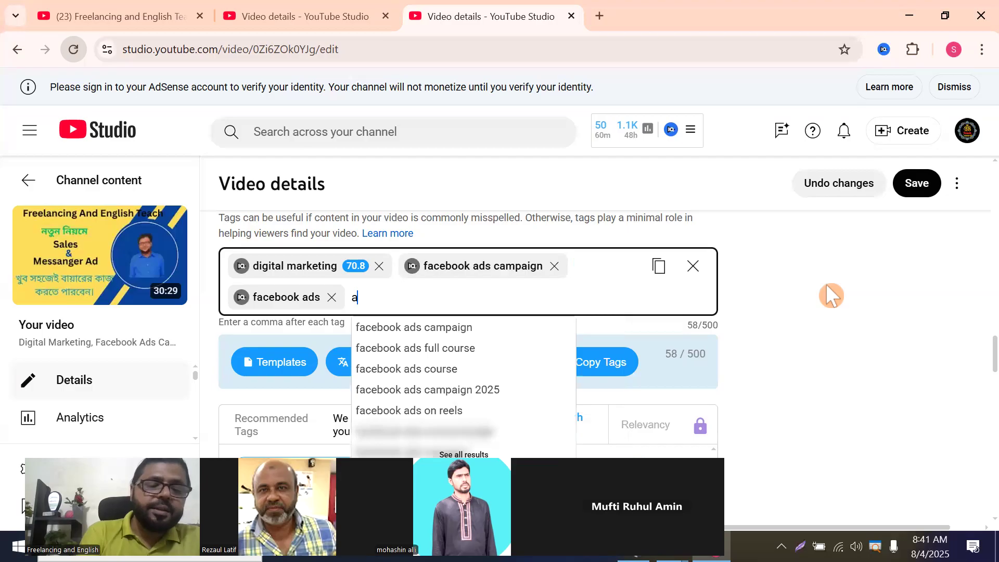
text(ds ca)
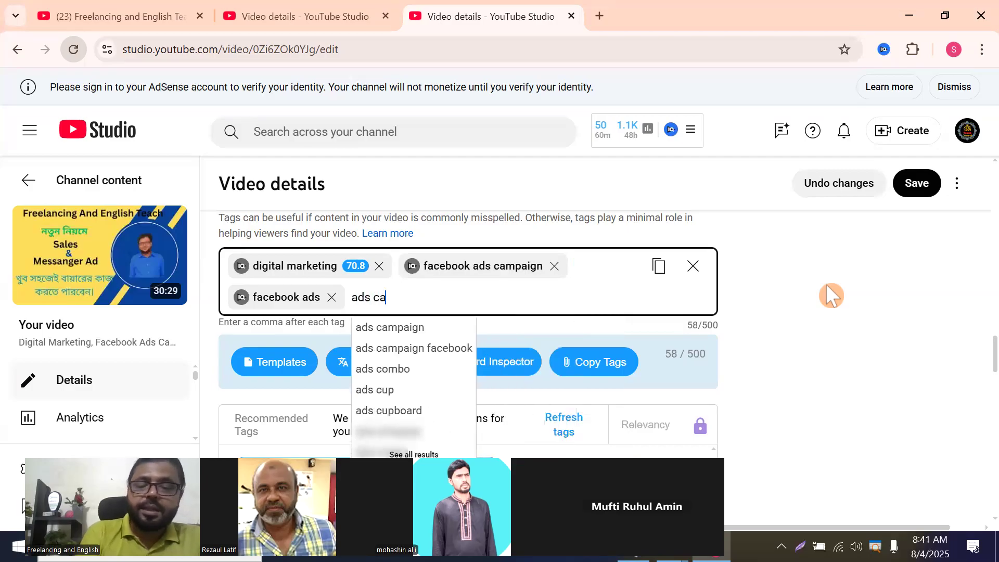
text(mpa)
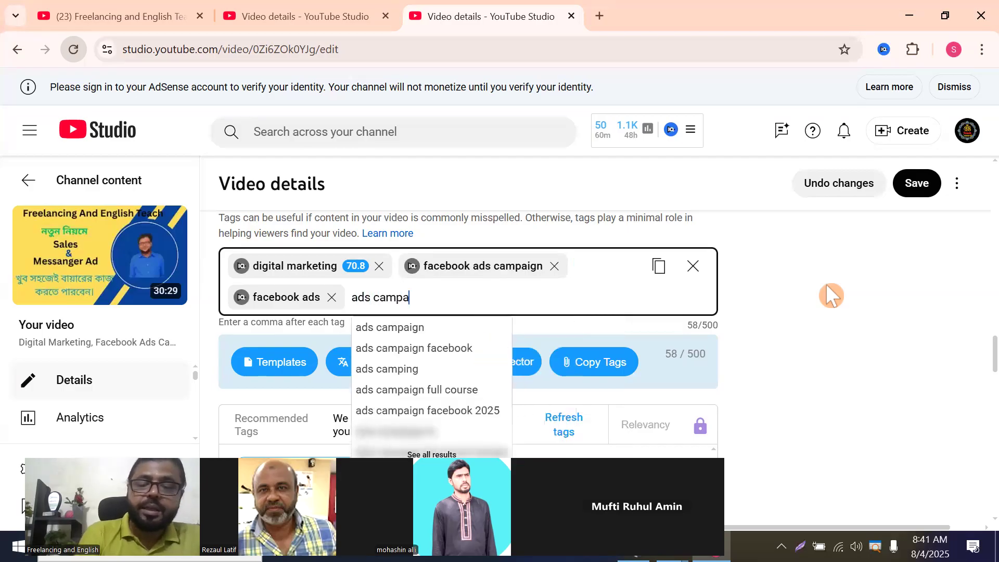
text(ign)
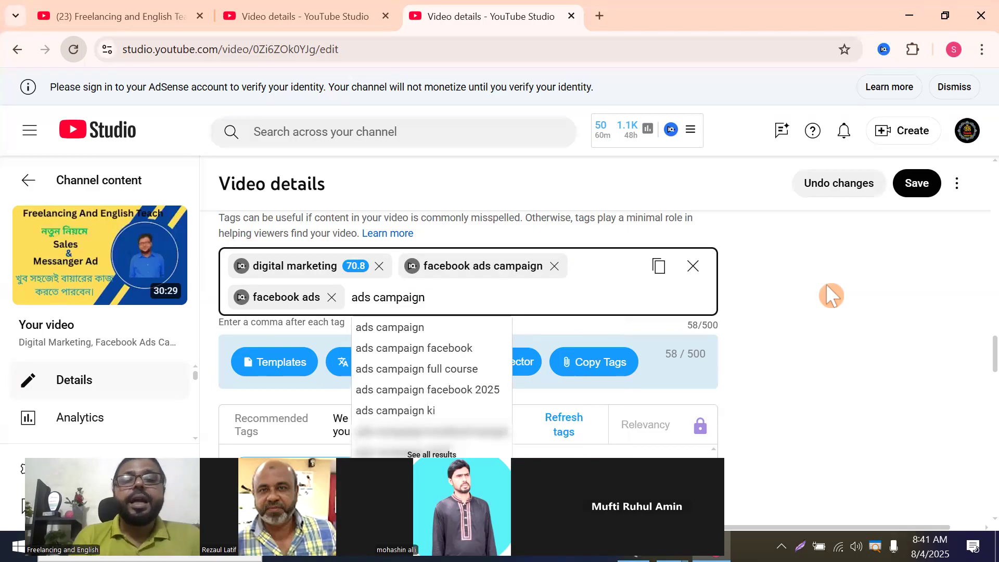
key(Return)
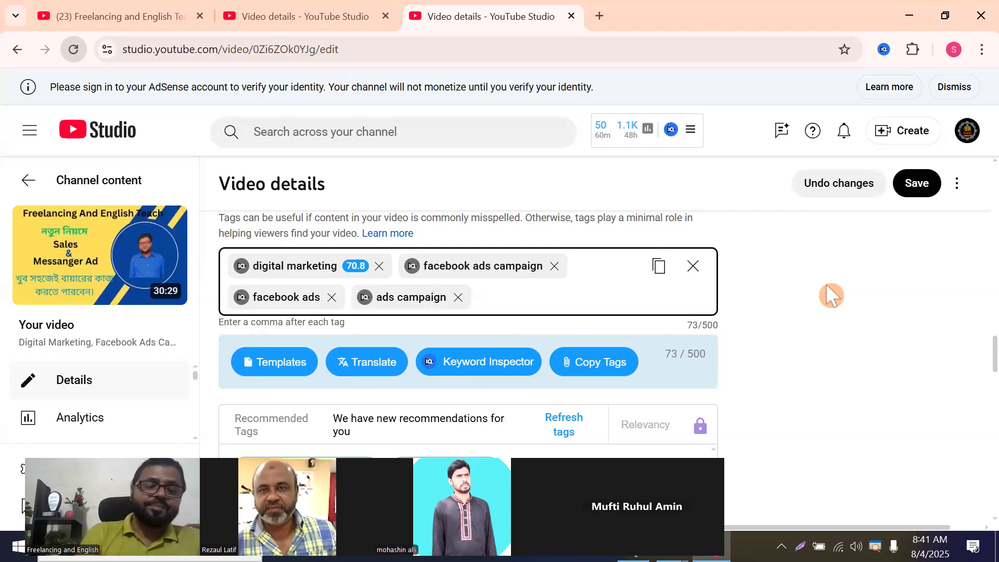
Step: Add "sales ad" to the video's tags after the "ads campaign" tag
text(sa)
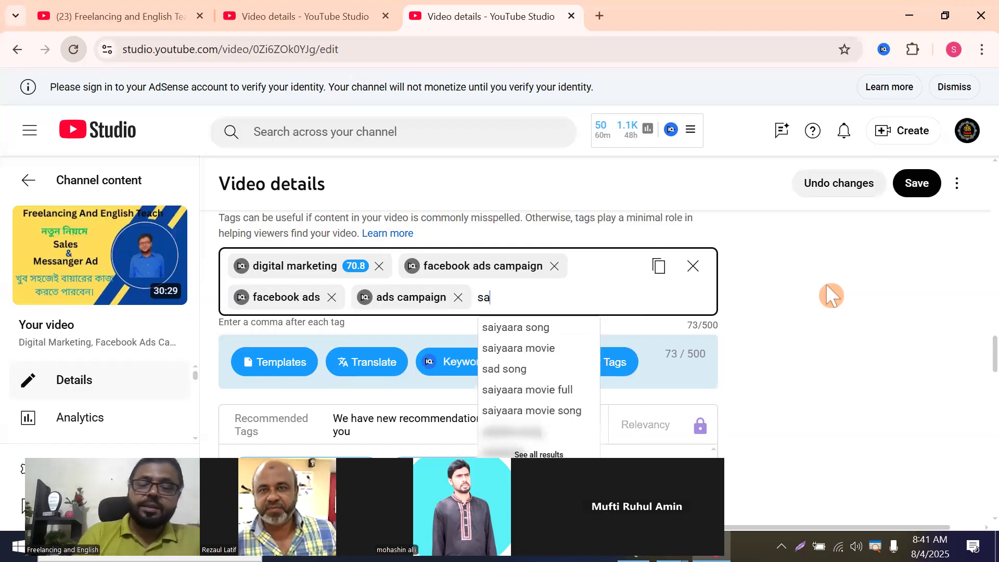
text(les)
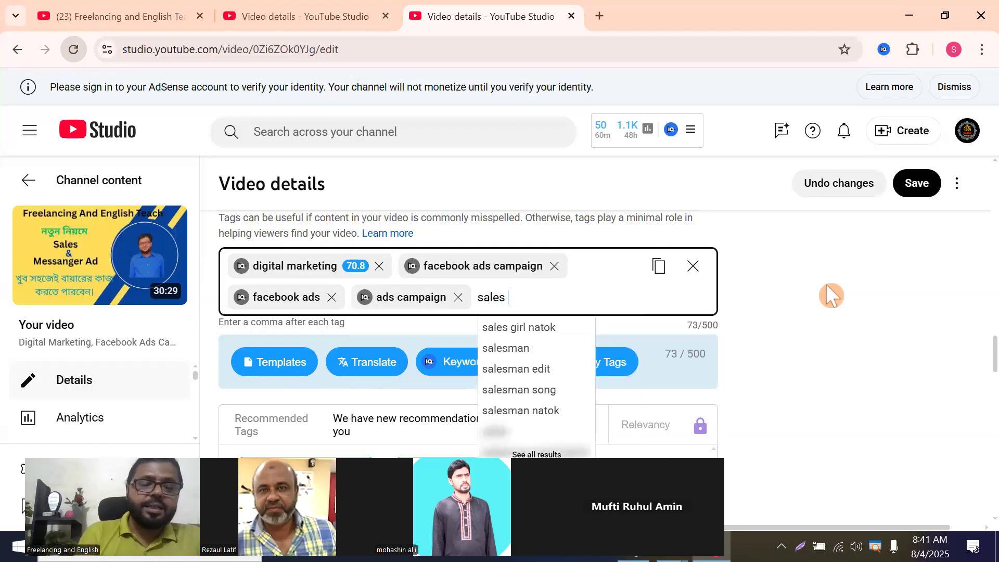
text( ad)
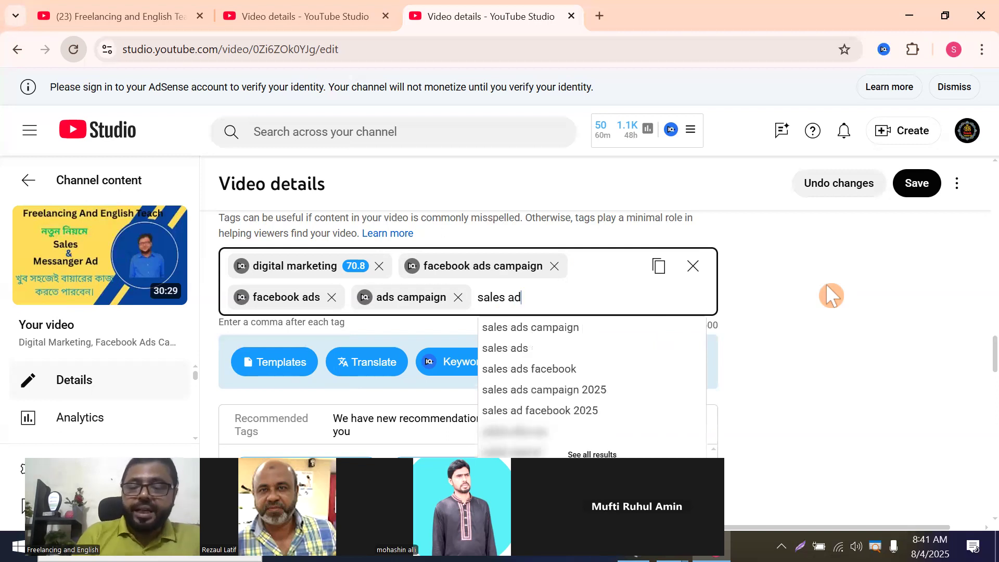
key(Return)
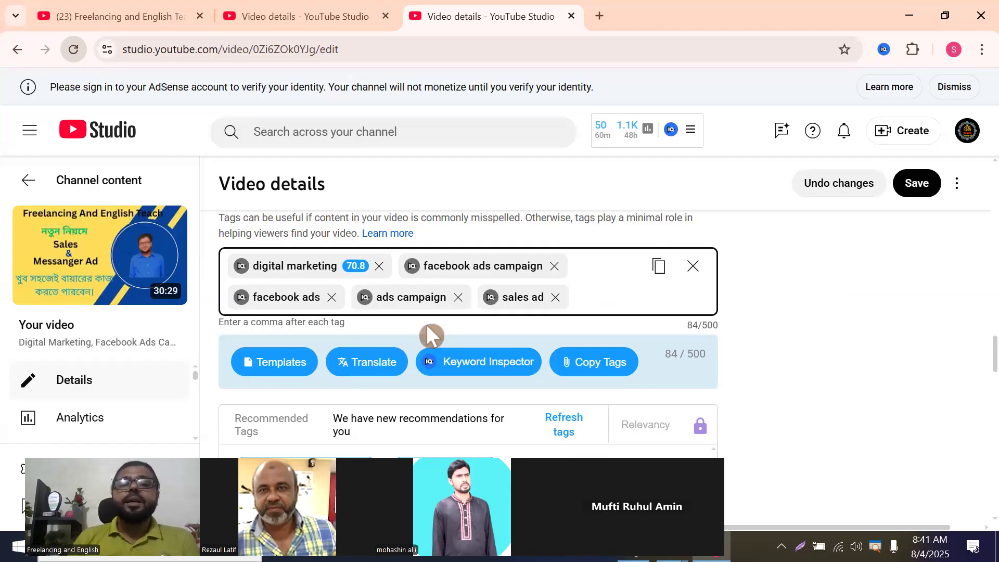
Step: Examine the vidIQ SEO score and its actionable and performance ratings, then go back to the entered tags
scroll(430, 334, up, 10)
scroll(480, 283, up, 6)
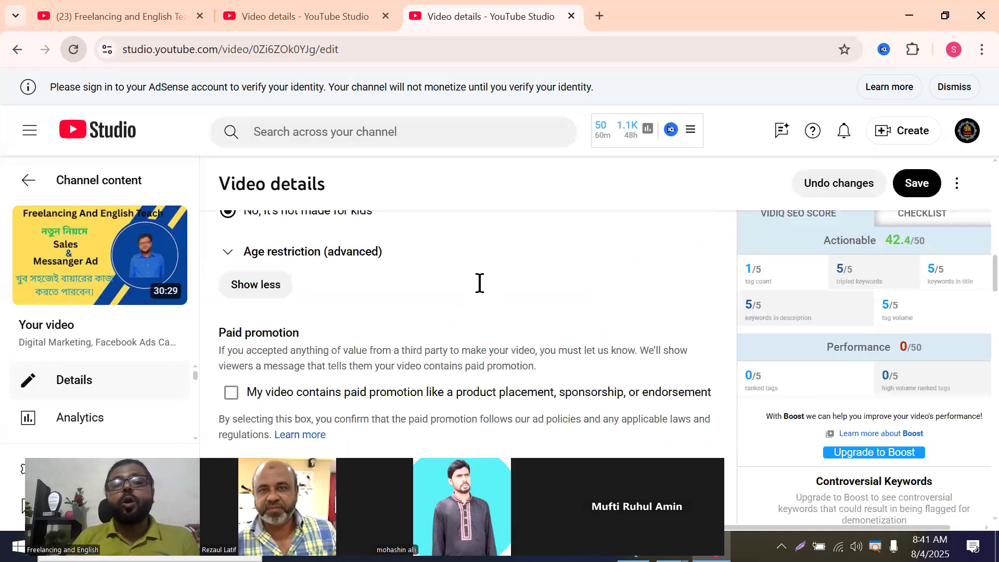
scroll(482, 281, up, 4)
scroll(482, 281, down, 5)
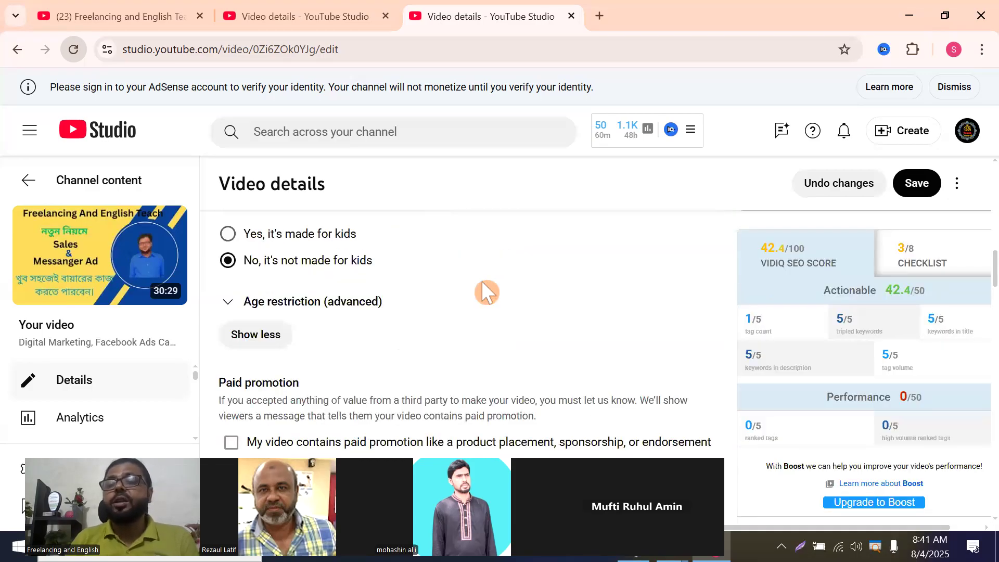
scroll(482, 280, down, 5)
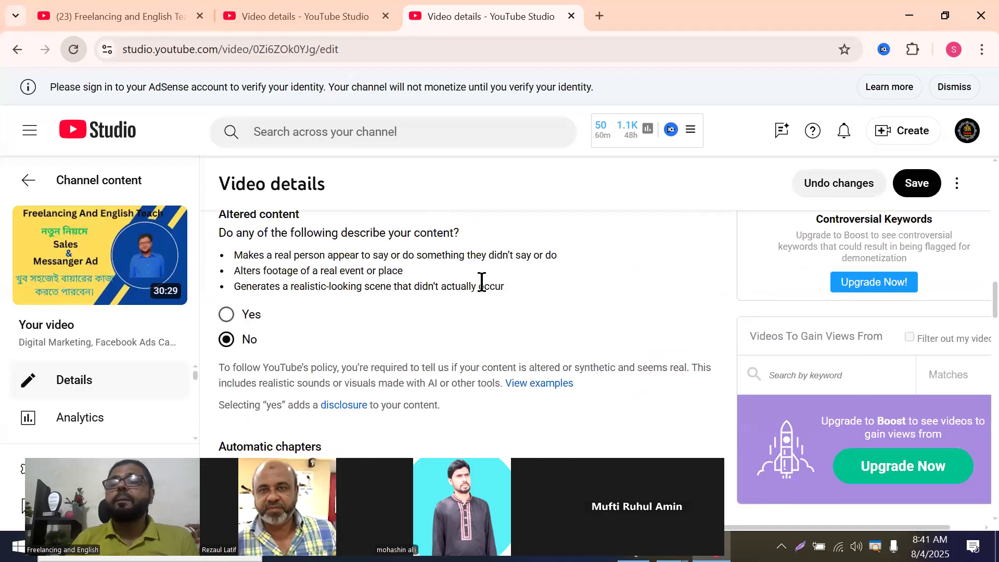
scroll(482, 282, up, 5)
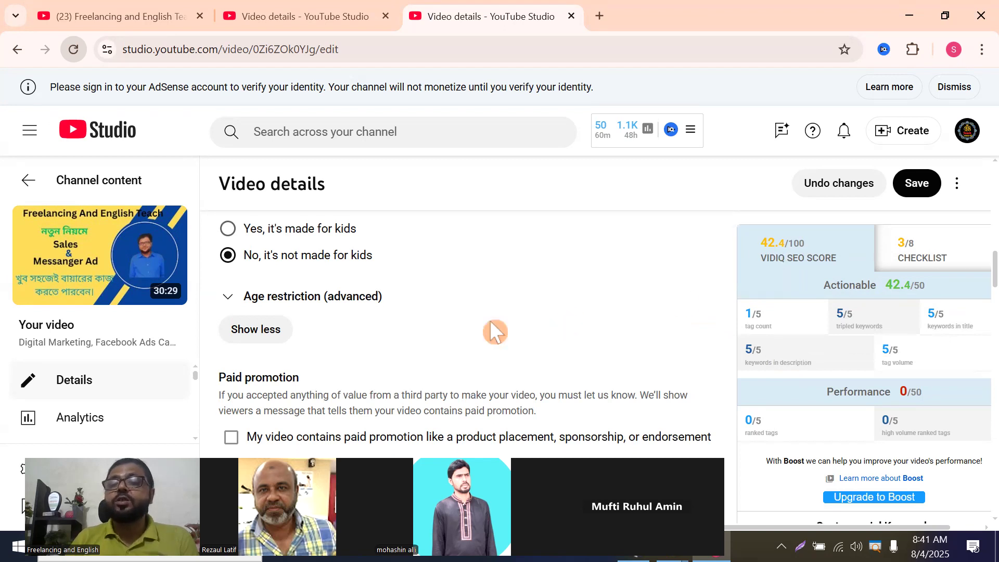
scroll(491, 325, down, 3)
scroll(494, 331, down, 10)
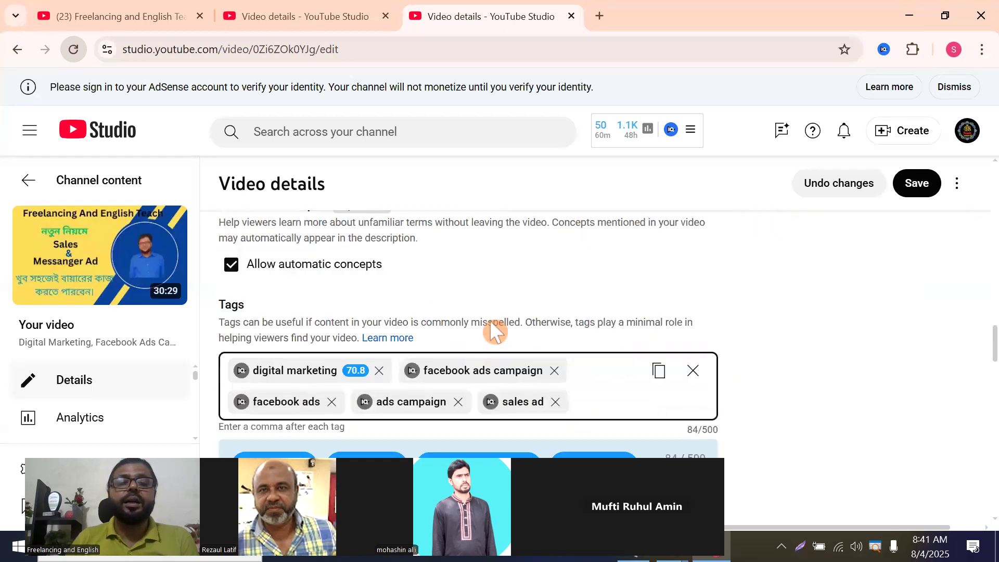
Step: Review the entered tags and compare them with the keywords used in the video's description and title
click(599, 287)
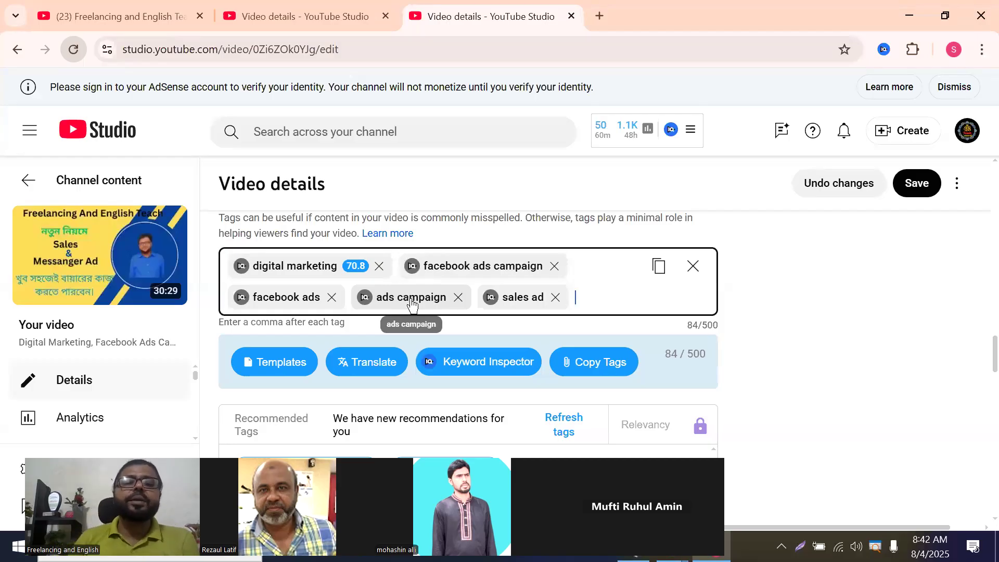
scroll(457, 269, down, 1)
scroll(466, 261, up, 1)
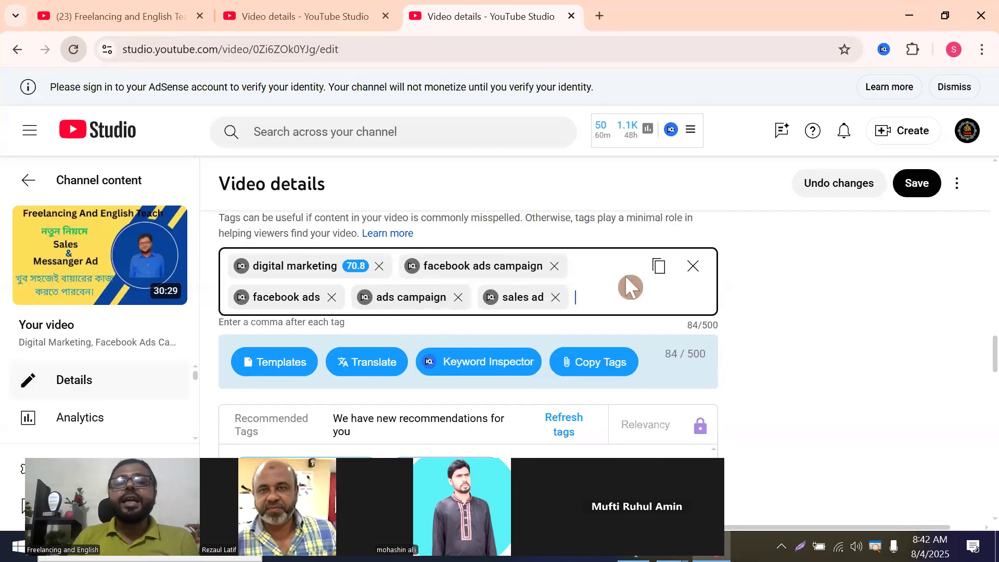
mouse_move(515, 300)
scroll(461, 312, down, 10)
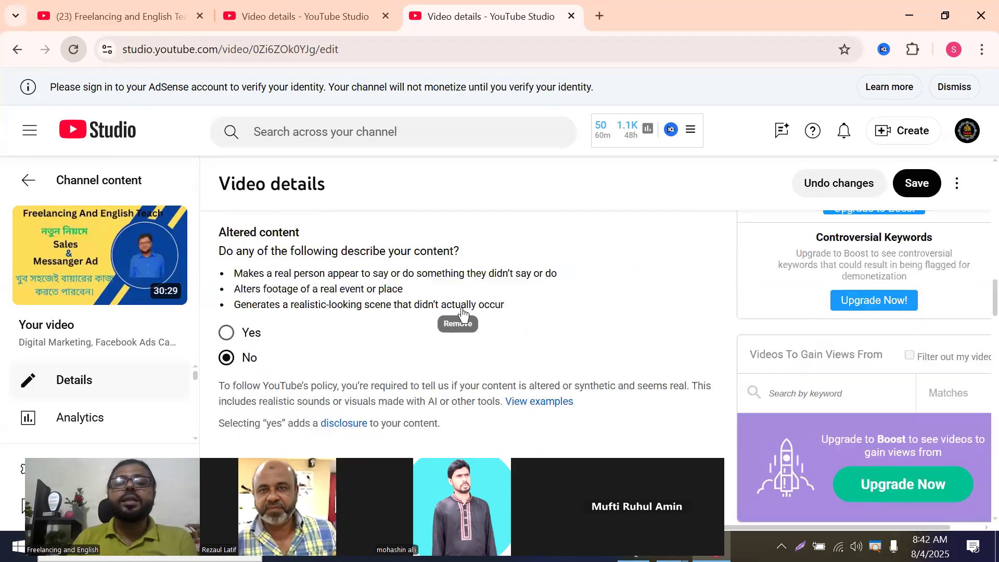
scroll(462, 312, up, 15)
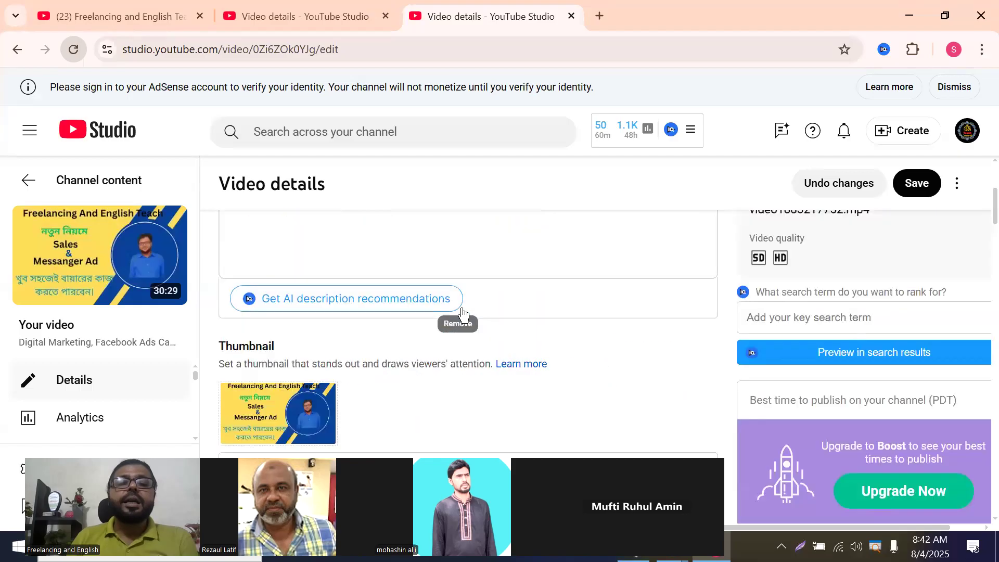
click(353, 373)
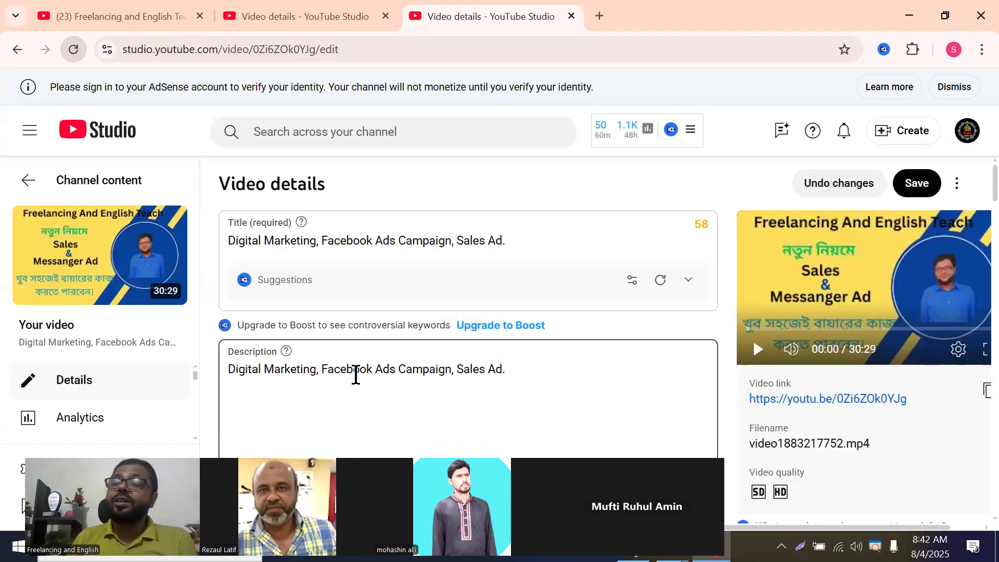
click(358, 243)
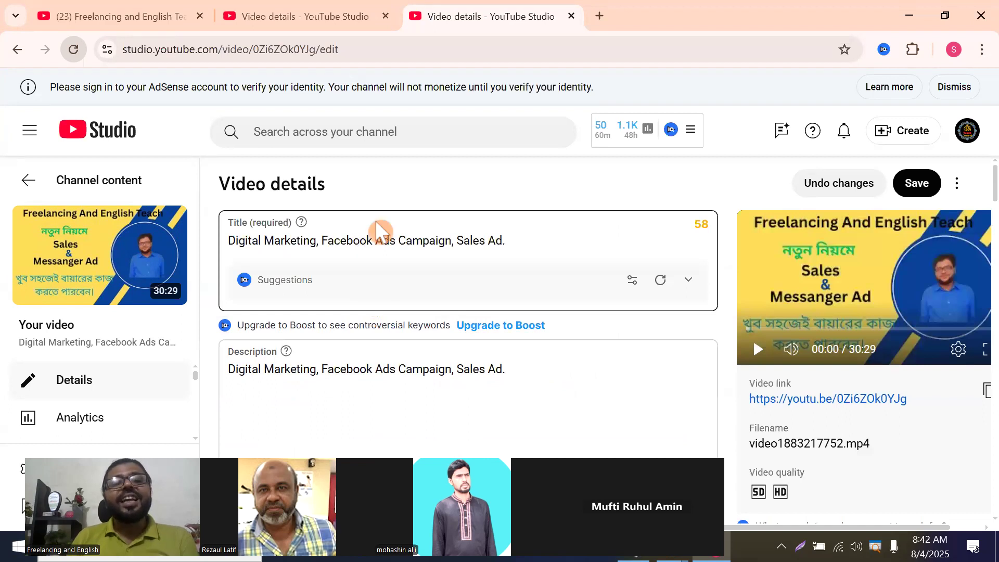
Step: Examine the actionable and performance ratings that make up the video's vidIQ SEO score
scroll(494, 307, down, 2)
scroll(513, 291, down, 10)
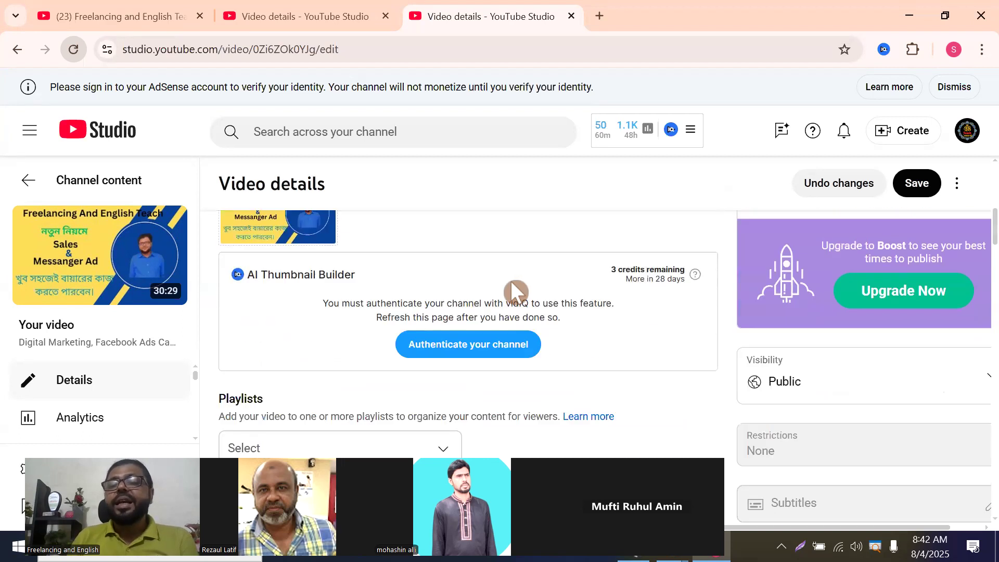
scroll(677, 312, down, 2)
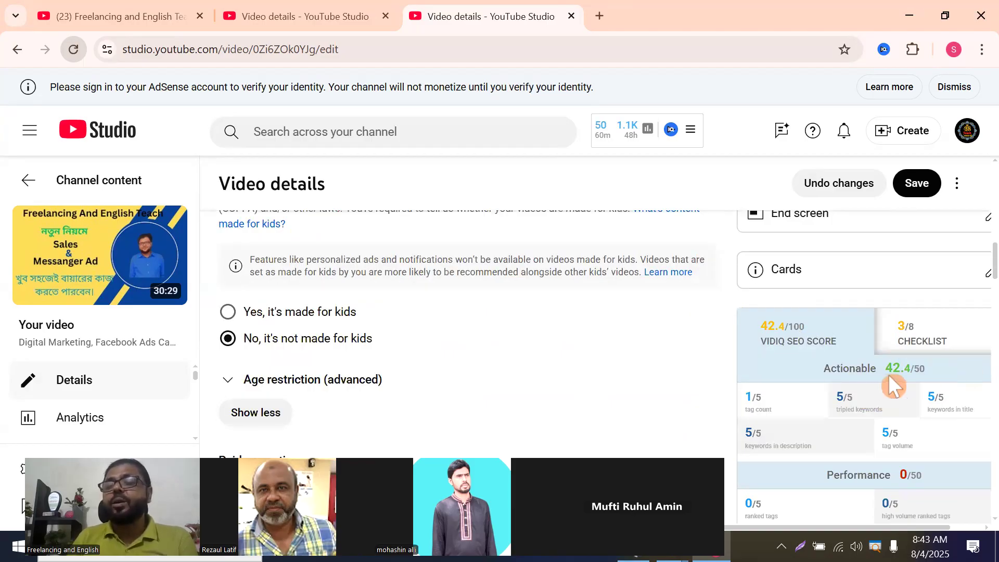
scroll(888, 375, down, 3)
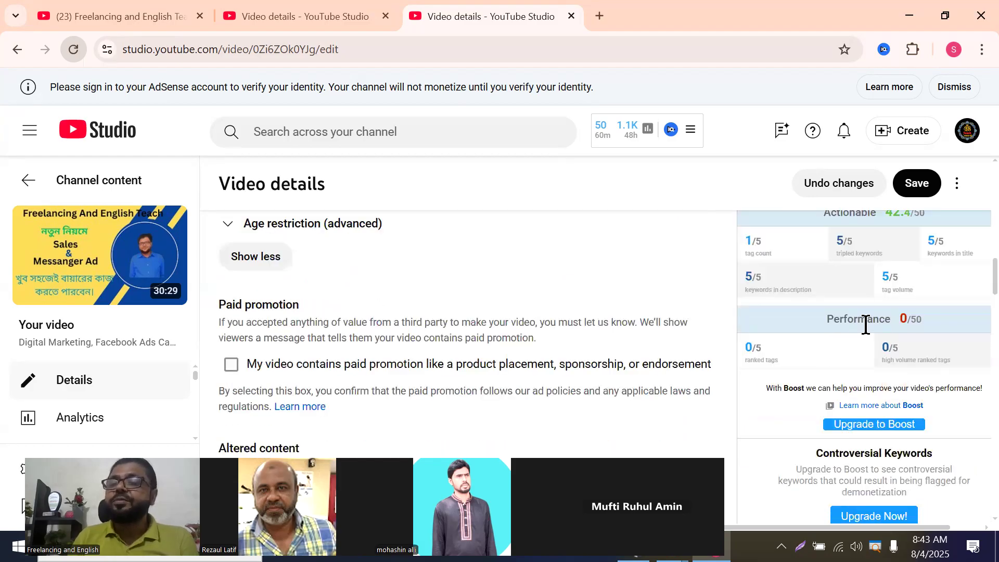
scroll(860, 353, up, 3)
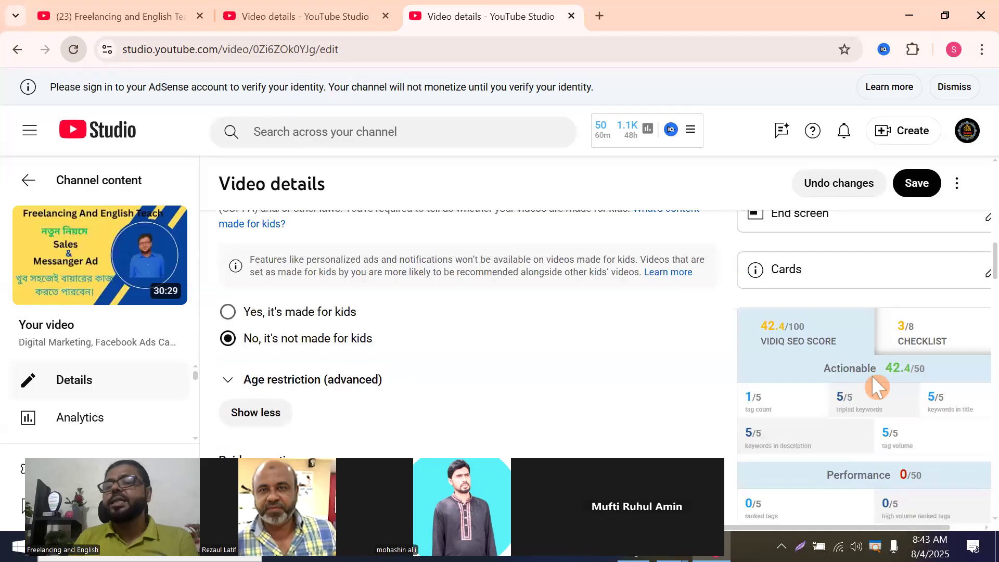
scroll(866, 362, down, 3)
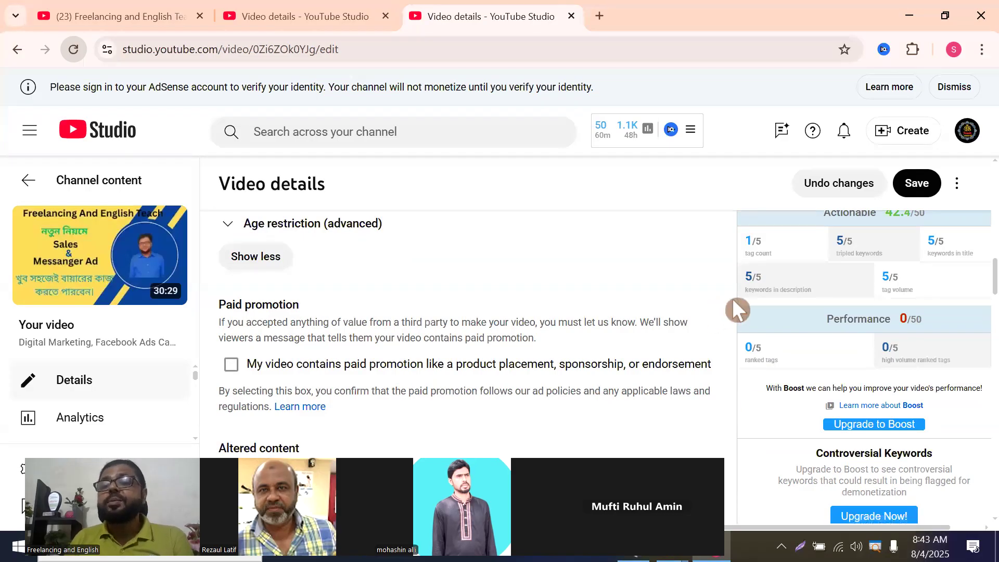
scroll(354, 339, up, 10)
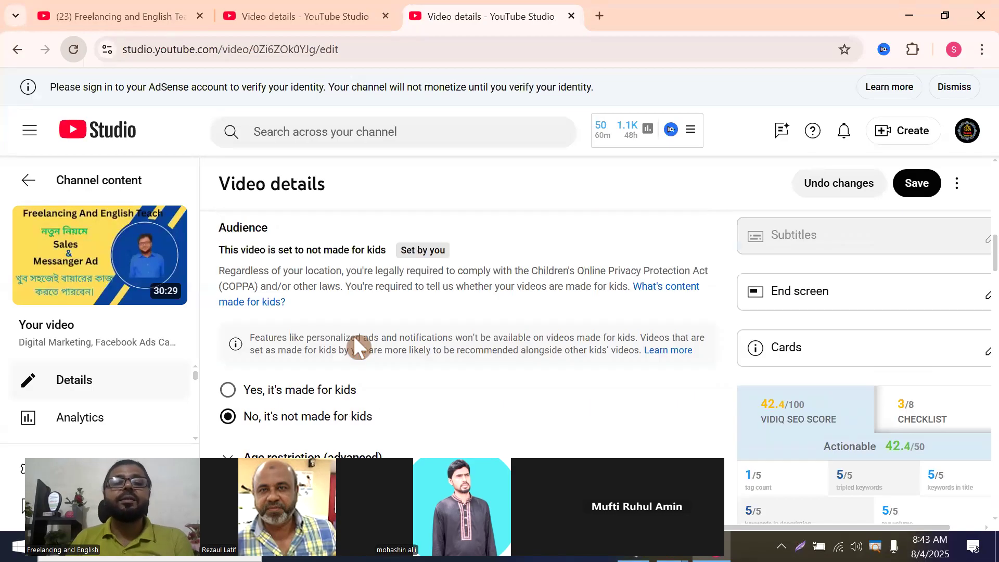
Step: Recheck the title and description keywords and the tag count requirement, then return to the entered tags
scroll(376, 346, up, 5)
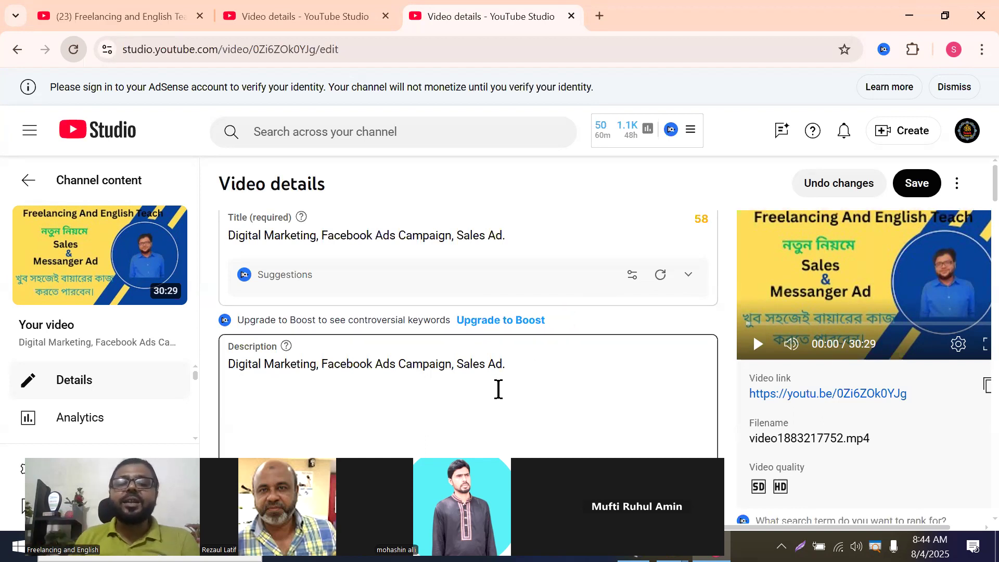
scroll(468, 364, down, 3)
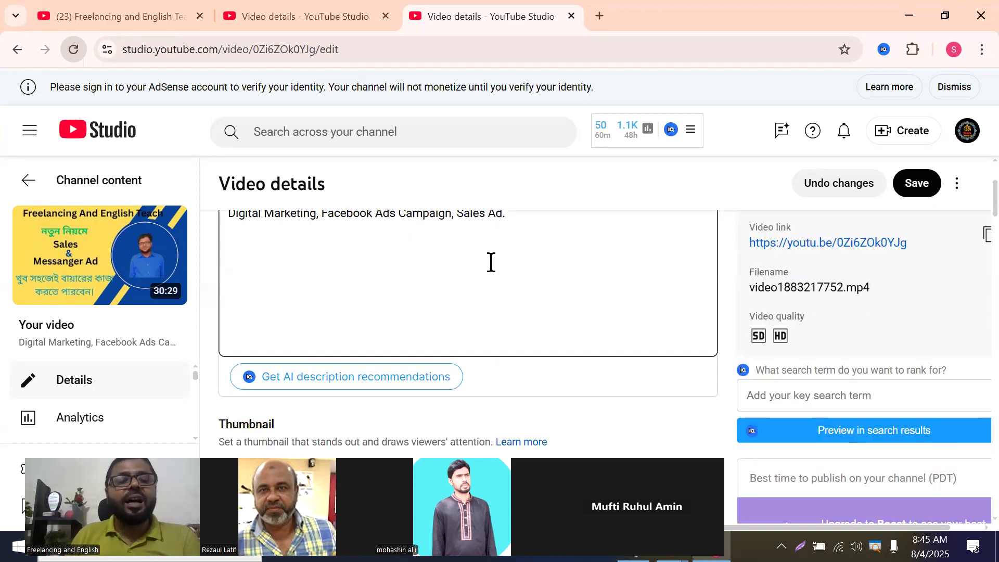
scroll(455, 265, down, 1)
scroll(485, 272, up, 3)
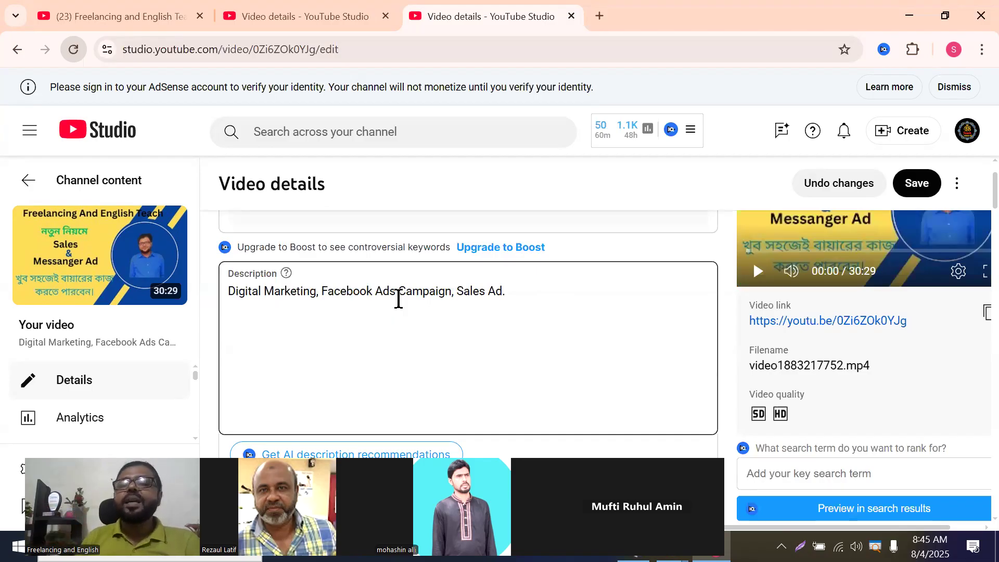
scroll(458, 327, down, 1)
scroll(576, 297, down, 10)
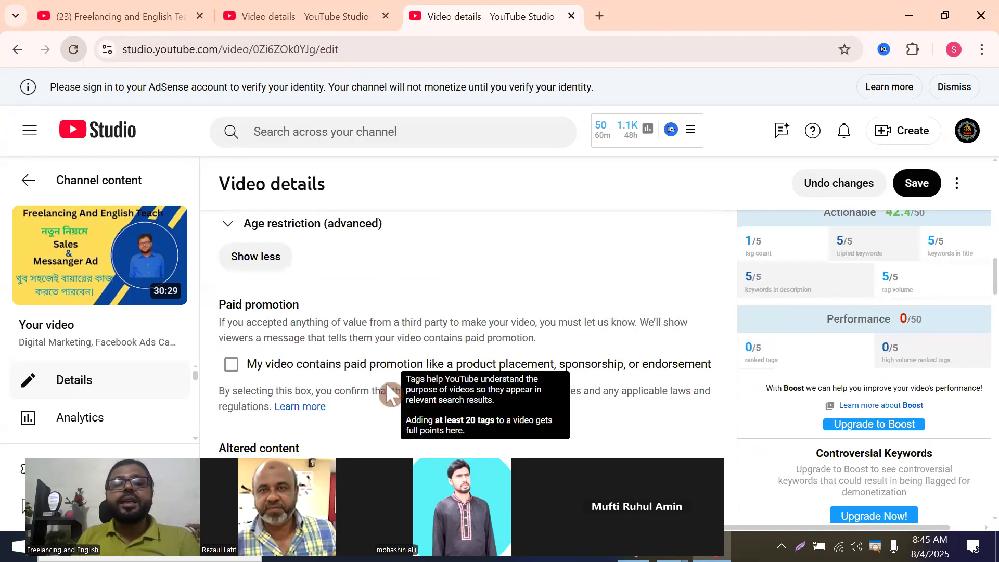
scroll(373, 333, down, 10)
scroll(379, 341, down, 5)
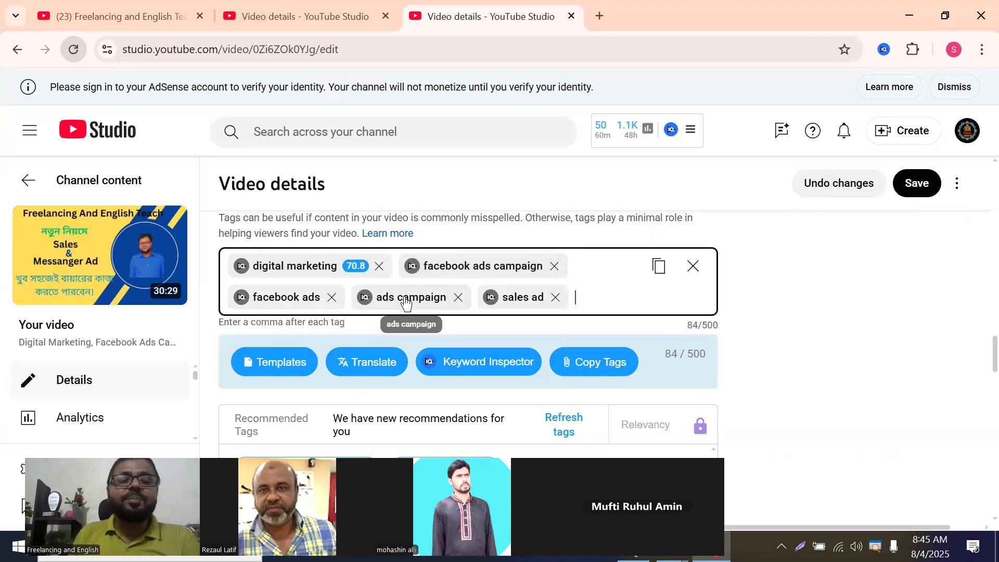
Step: Check the SEO score's tag count and ranked tags ratings again, then look over the entered and recommended tags
scroll(553, 339, up, 10)
scroll(887, 375, up, 3)
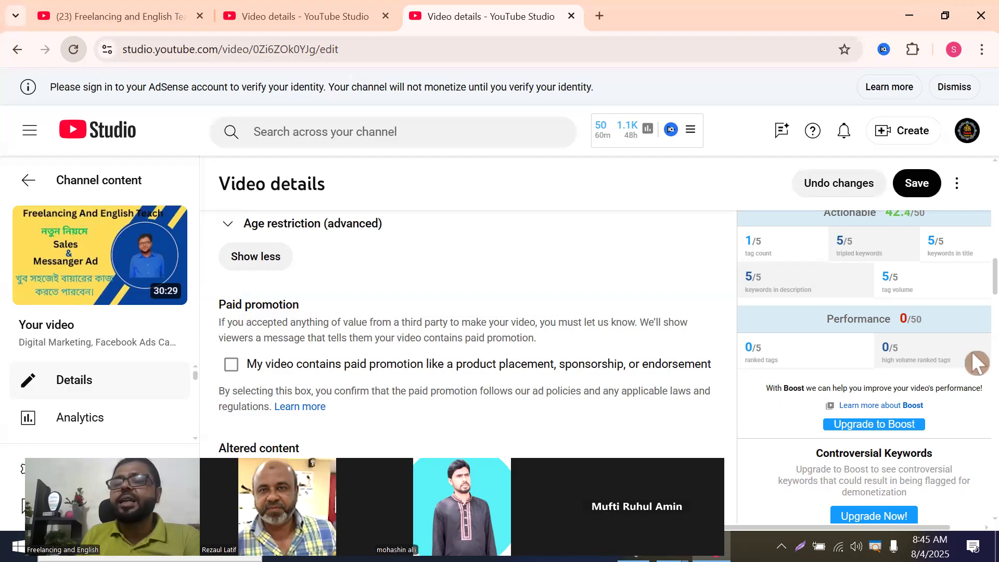
scroll(455, 357, up, 5)
scroll(412, 333, down, 4)
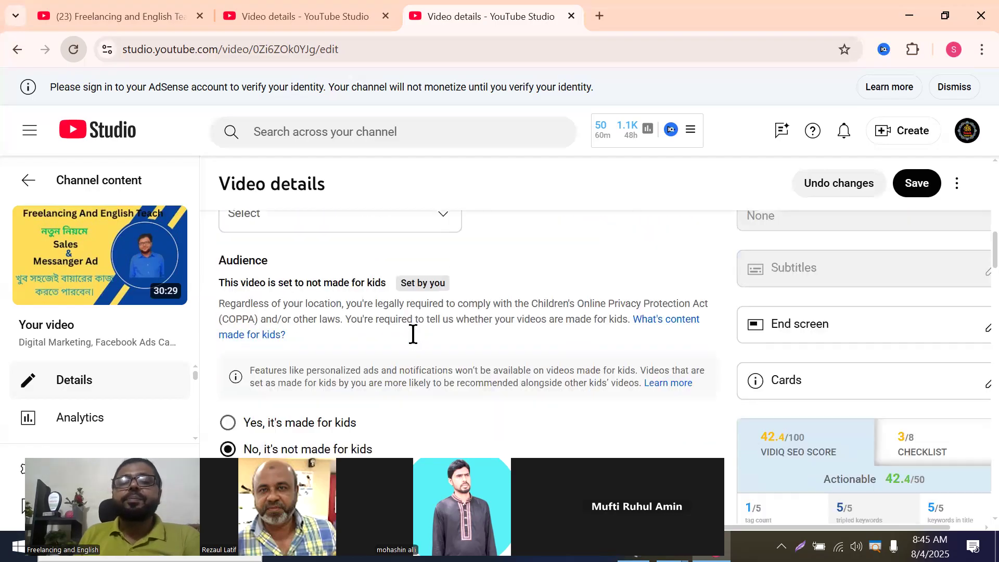
scroll(426, 297, down, 10)
scroll(424, 286, up, 9)
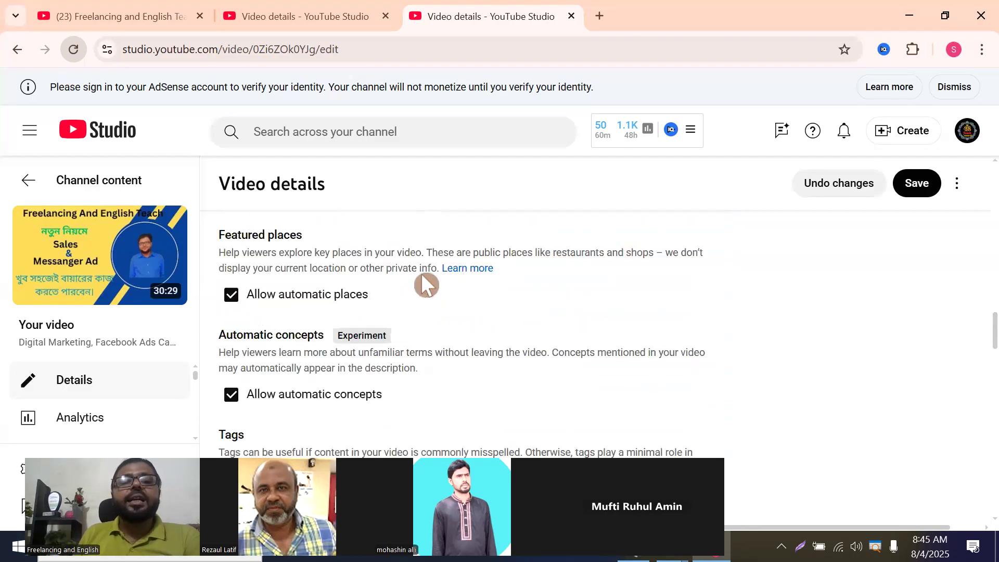
scroll(348, 283, up, 7)
scroll(388, 288, down, 8)
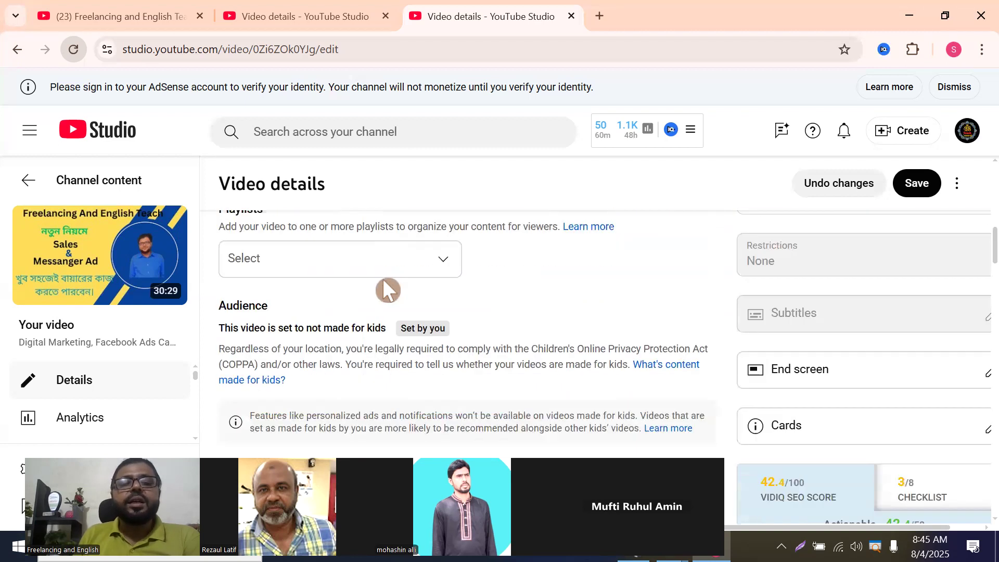
scroll(389, 289, down, 12)
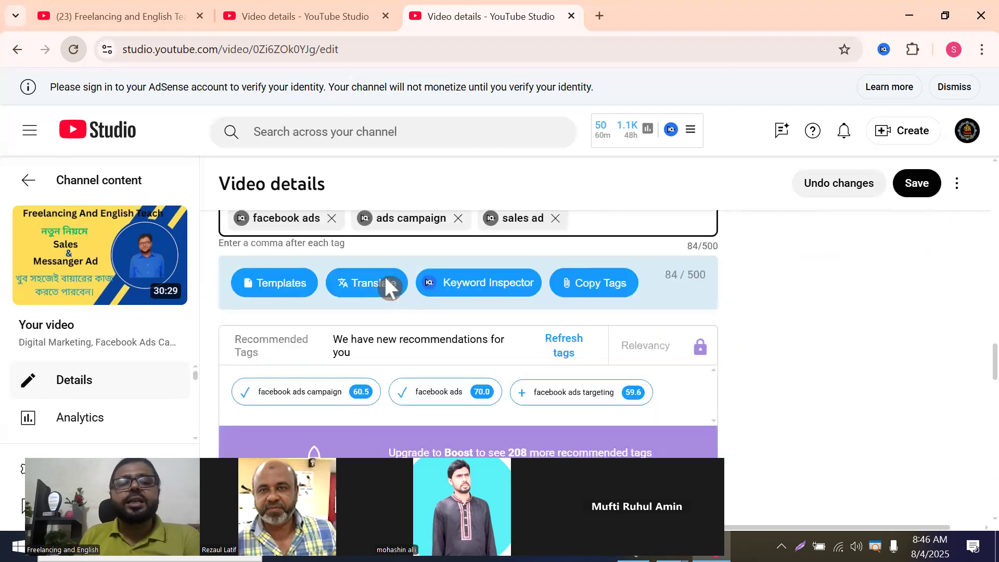
scroll(390, 286, down, 8)
scroll(399, 278, up, 8)
scroll(398, 279, up, 4)
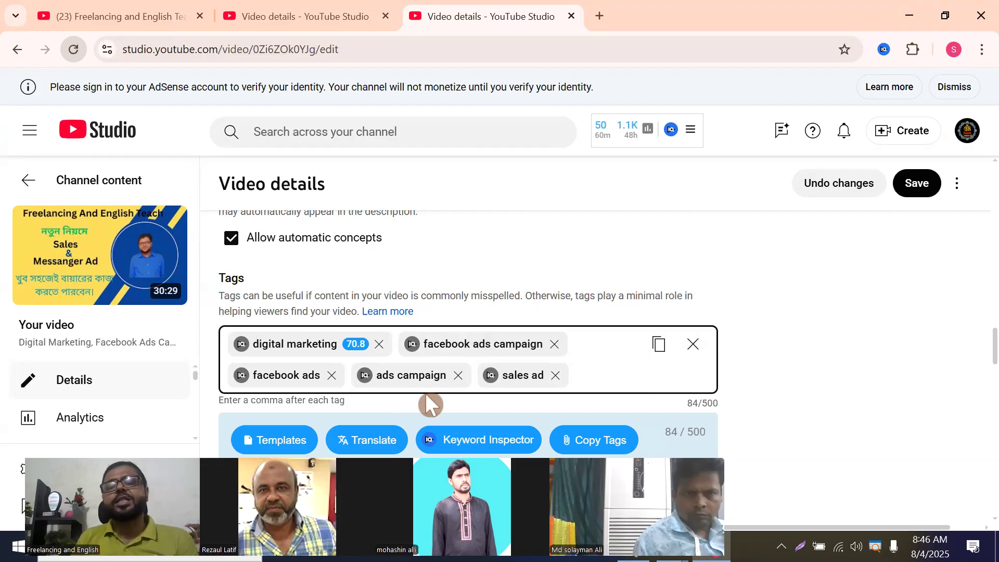
scroll(791, 341, down, 1)
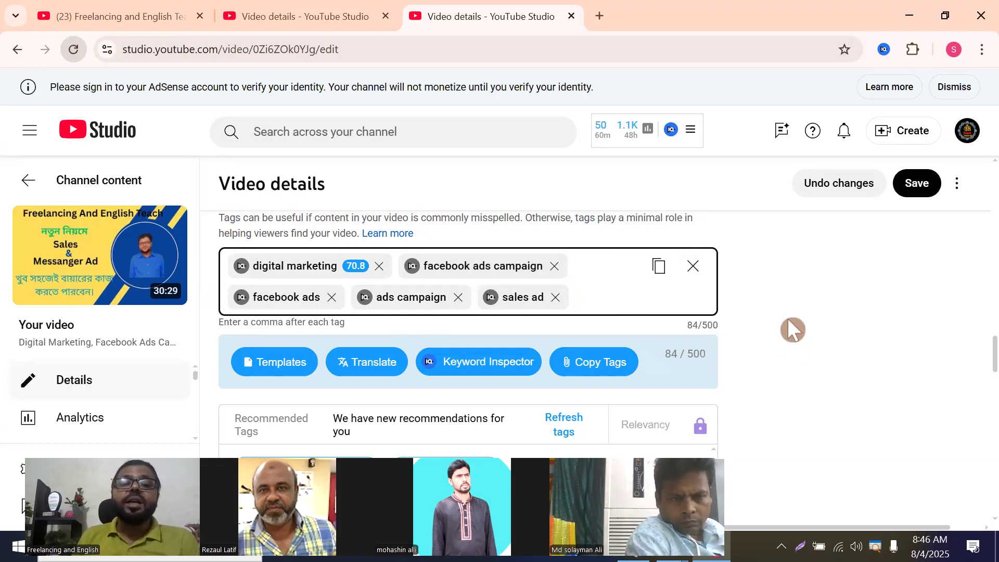
Step: Inspect the "digital marketing" tag in vidIQ's Keyword Inspector and compare its related keywords by search volume, competition and overall score
click(241, 268)
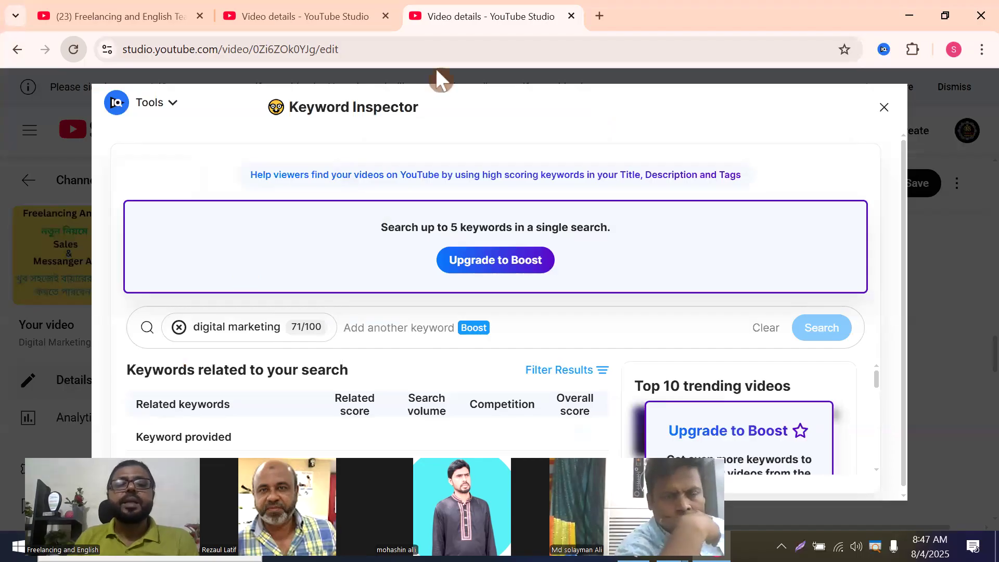
scroll(471, 370, down, 5)
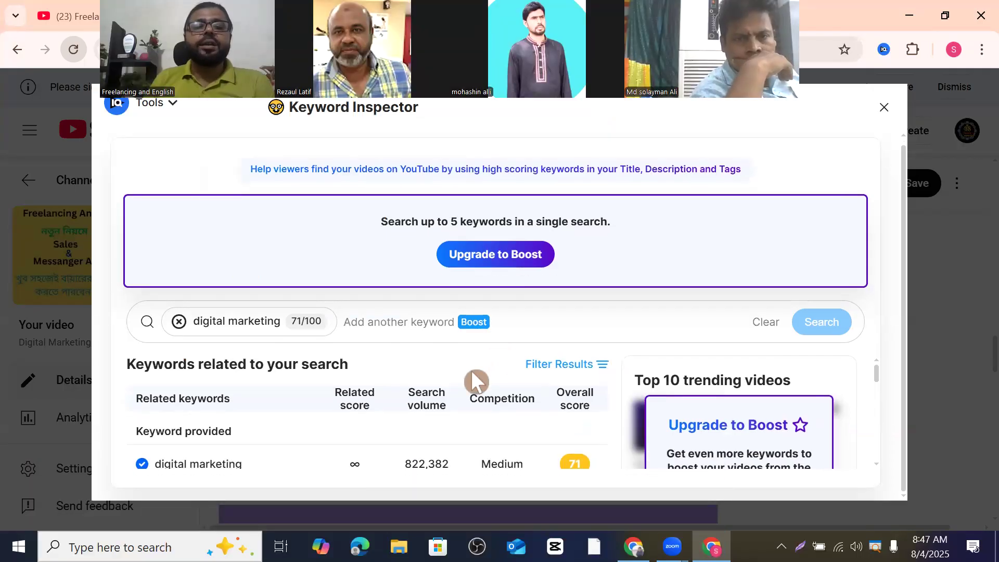
scroll(375, 419, up, 2)
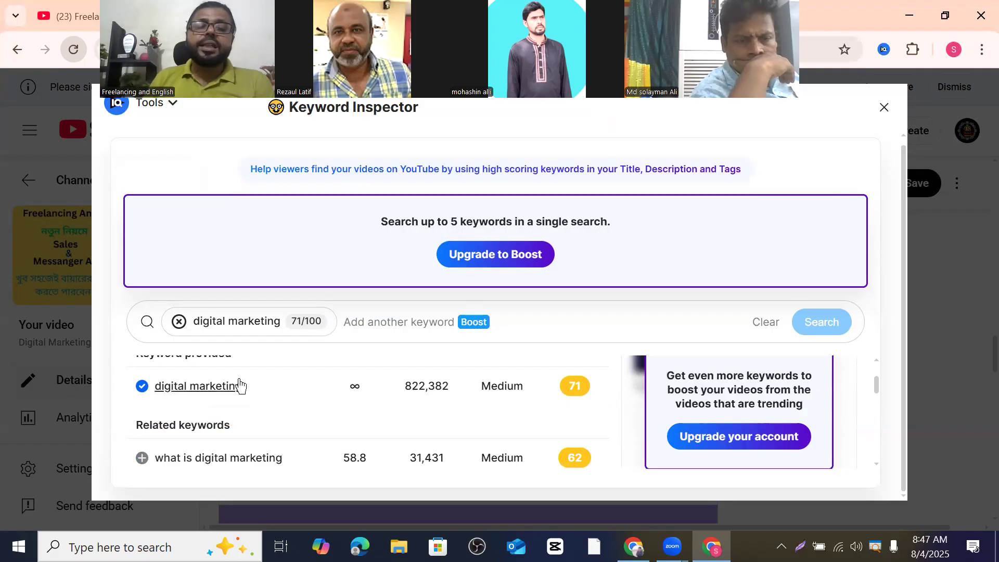
scroll(187, 407, down, 2)
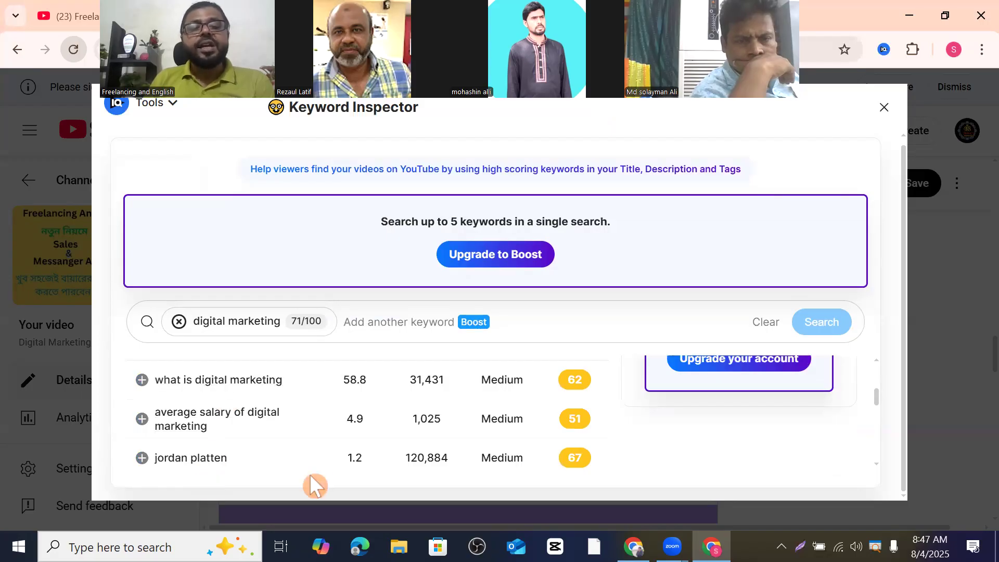
scroll(363, 396, up, 4)
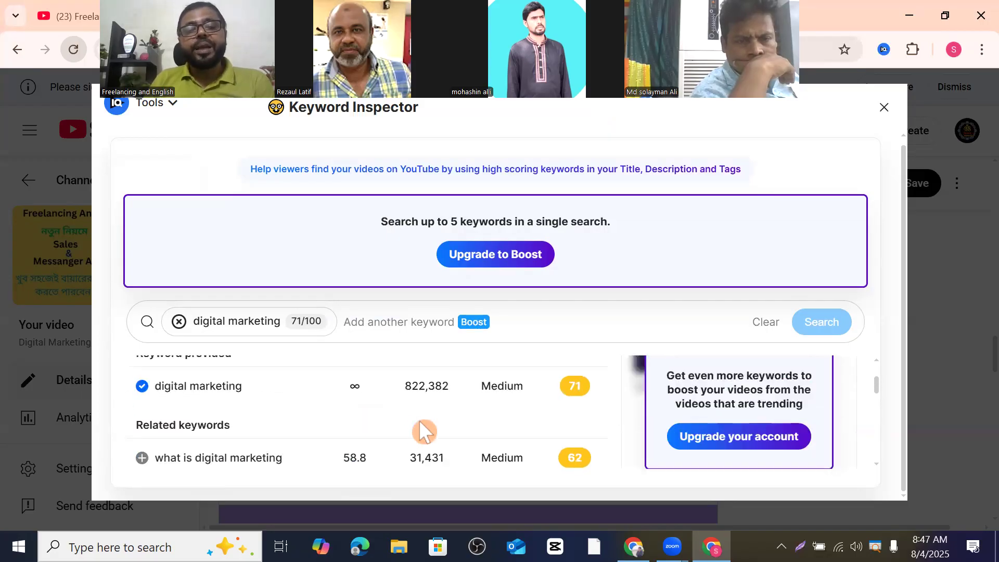
scroll(373, 412, down, 2)
scroll(407, 398, up, 2)
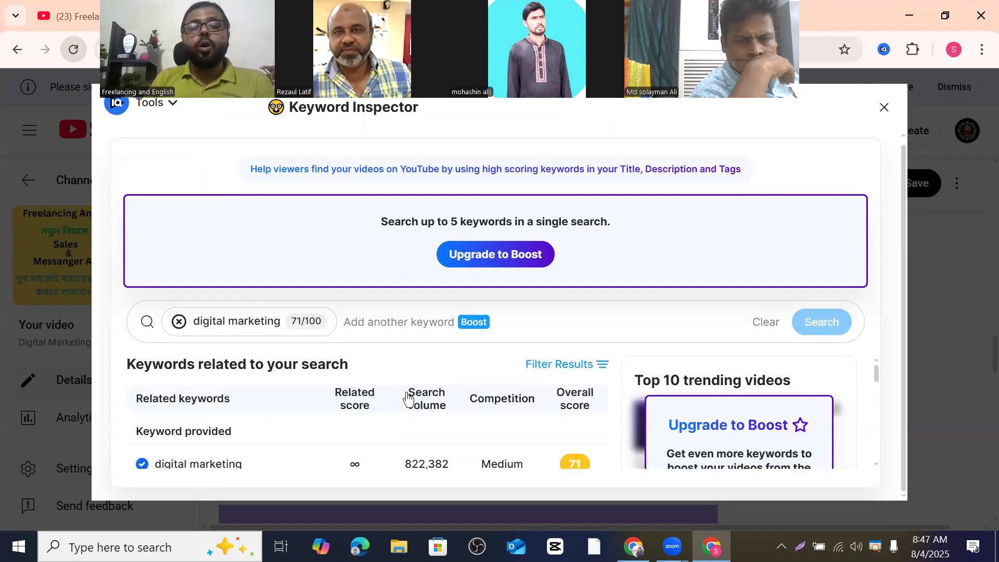
scroll(428, 431, down, 3)
scroll(499, 415, up, 3)
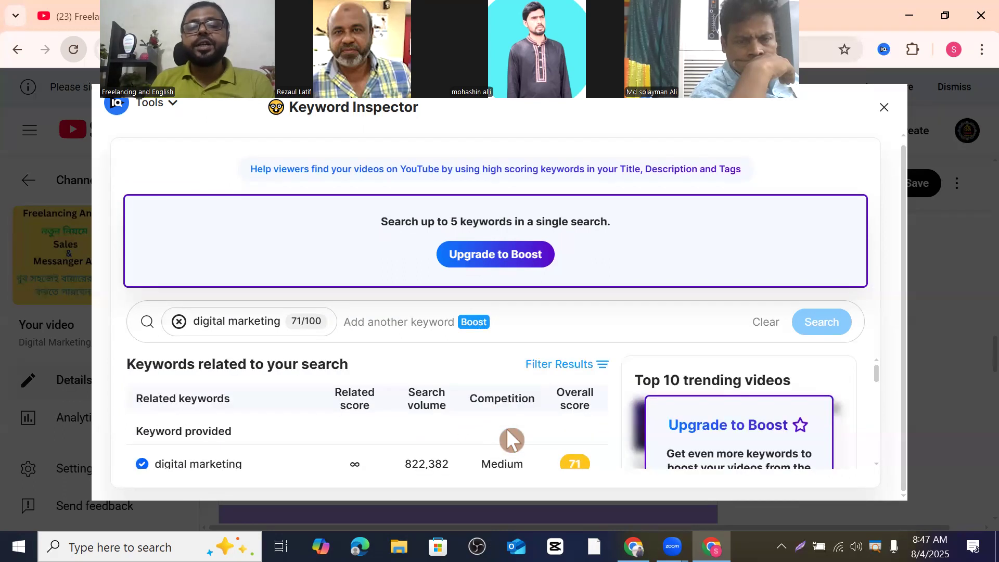
Step: Add the related keywords "what is digital marketing", "average salary of digital marketing" and "jordan platten" as tags, then close the Keyword Inspector
scroll(572, 455, down, 3)
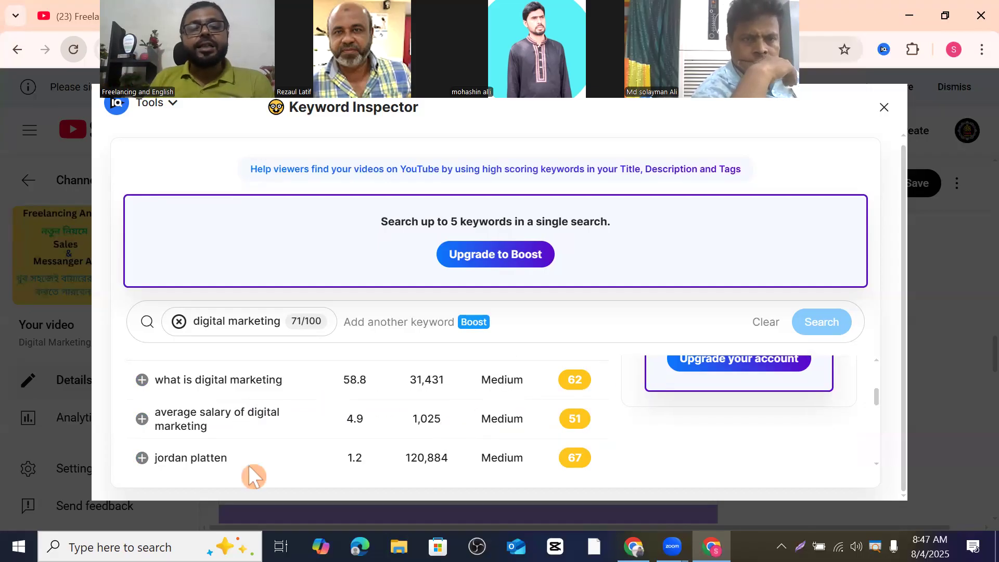
click(142, 380)
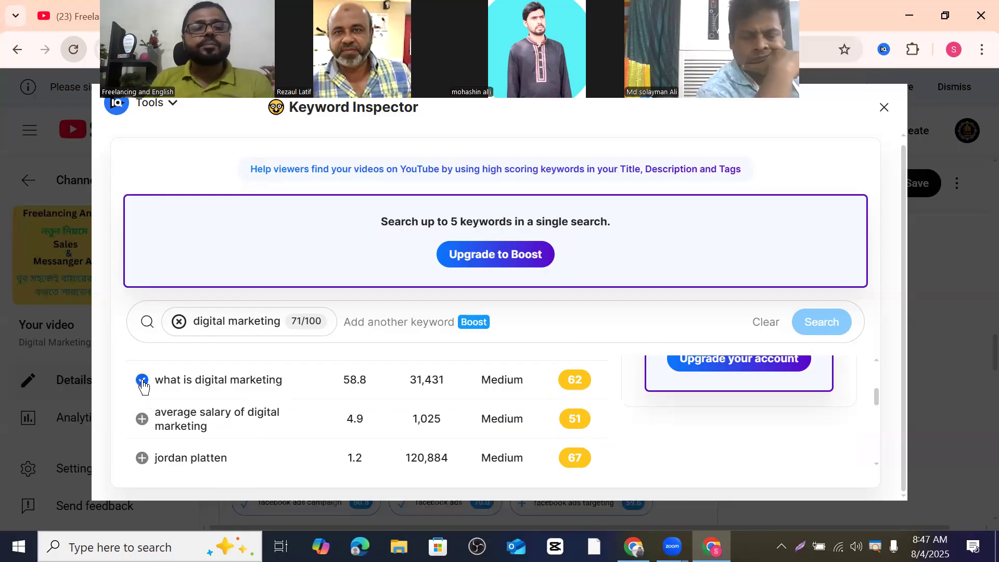
click(140, 423)
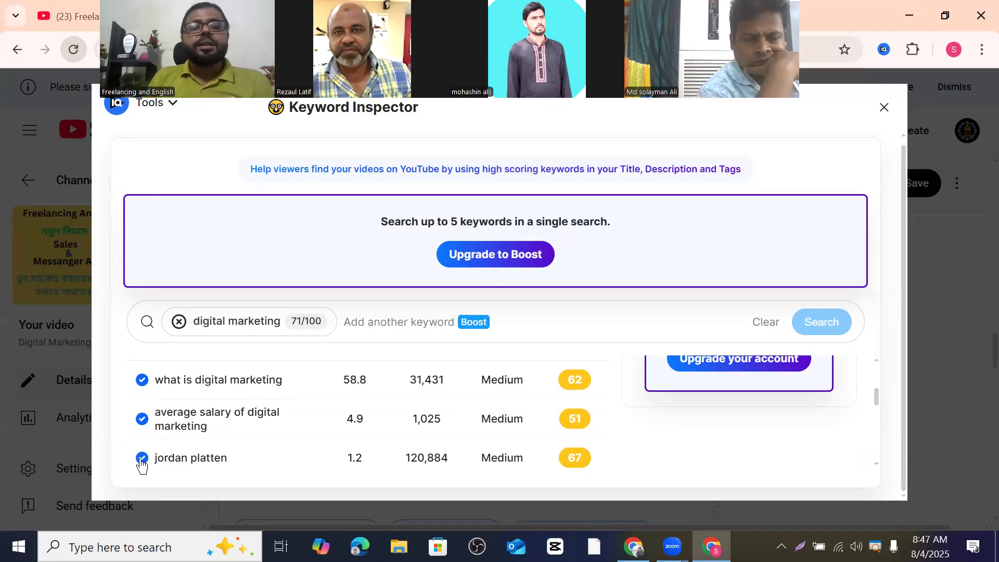
click(880, 114)
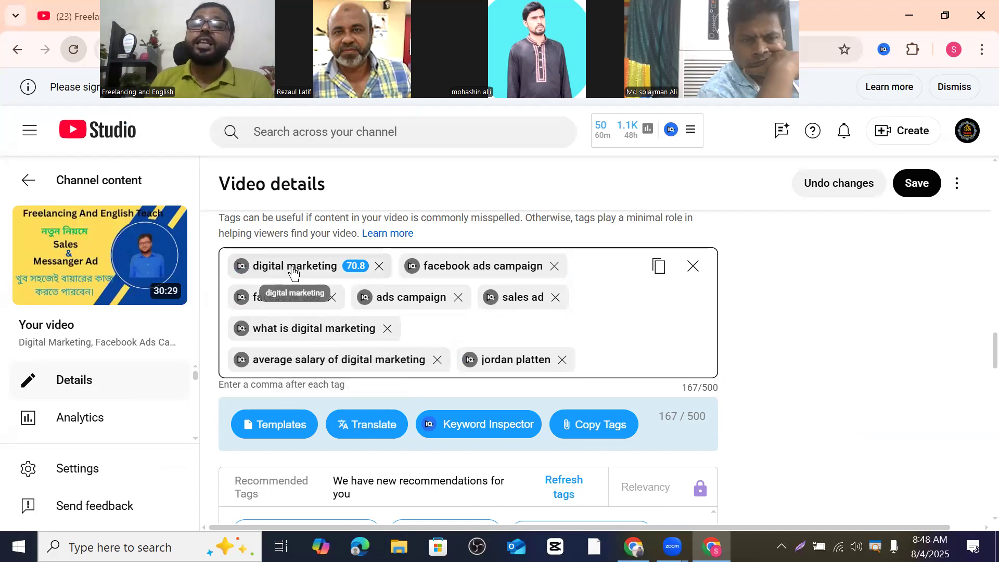
Step: Inspect the "facebook ads campaign" tag and add "facebook ads campaign structure", "how to setup facebook ads campaign" and "instagram ads" as tags
click(411, 268)
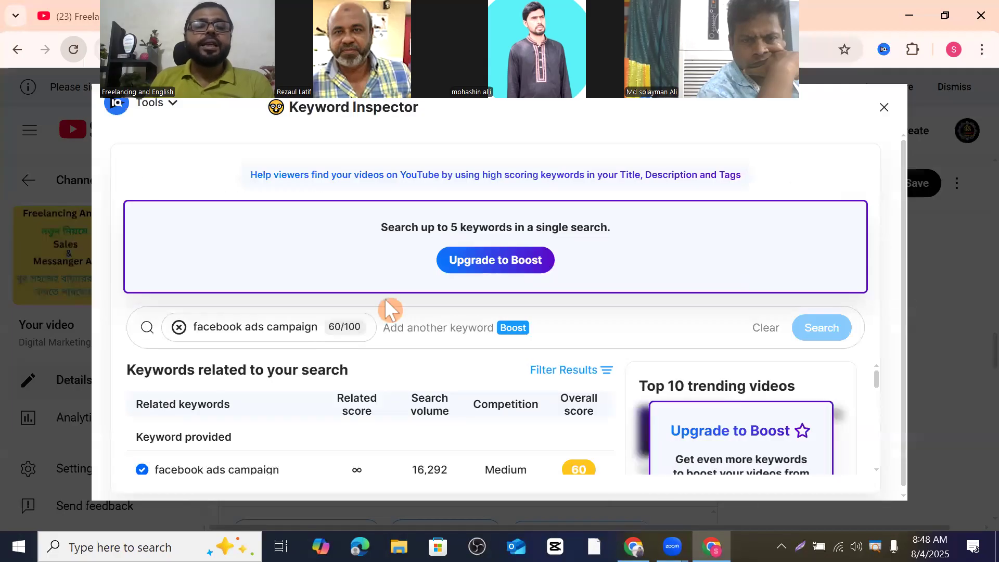
scroll(297, 324, down, 1)
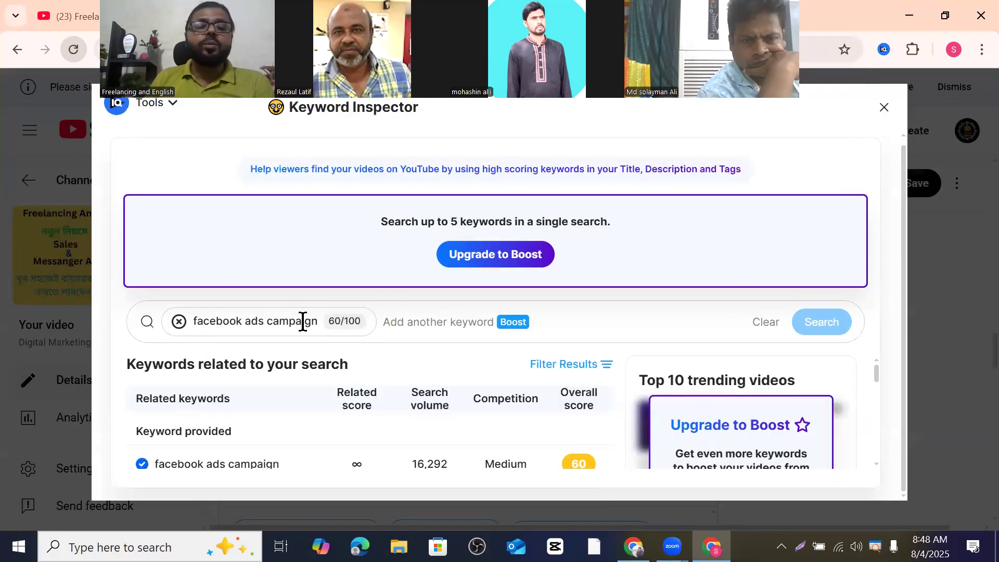
scroll(293, 396, down, 3)
scroll(292, 397, up, 2)
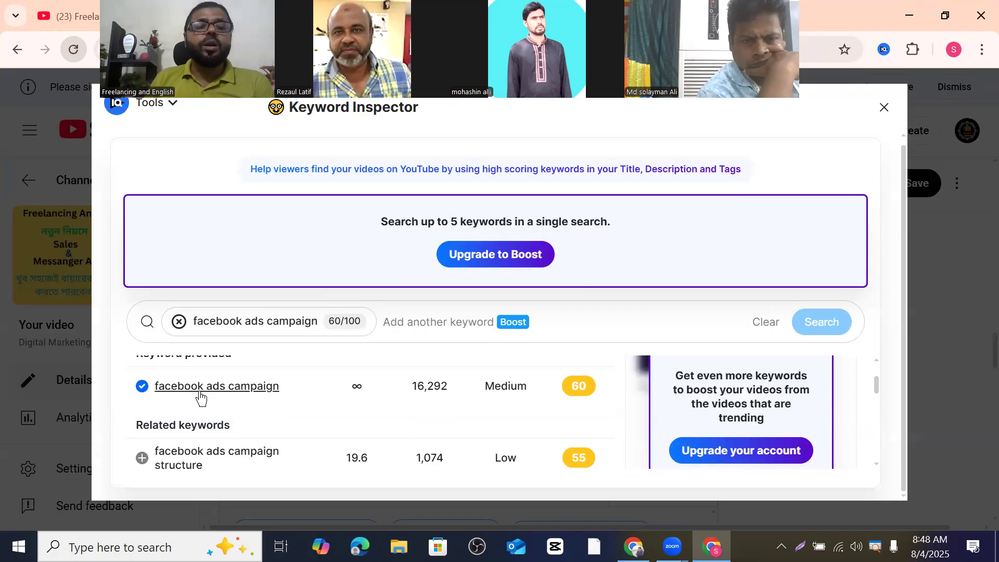
scroll(379, 397, down, 2)
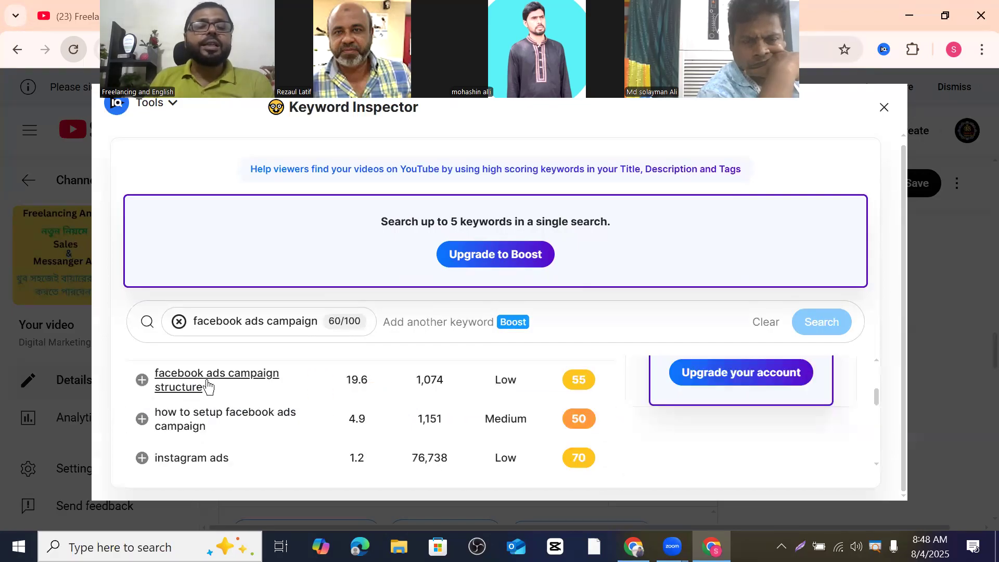
mouse_move(486, 417)
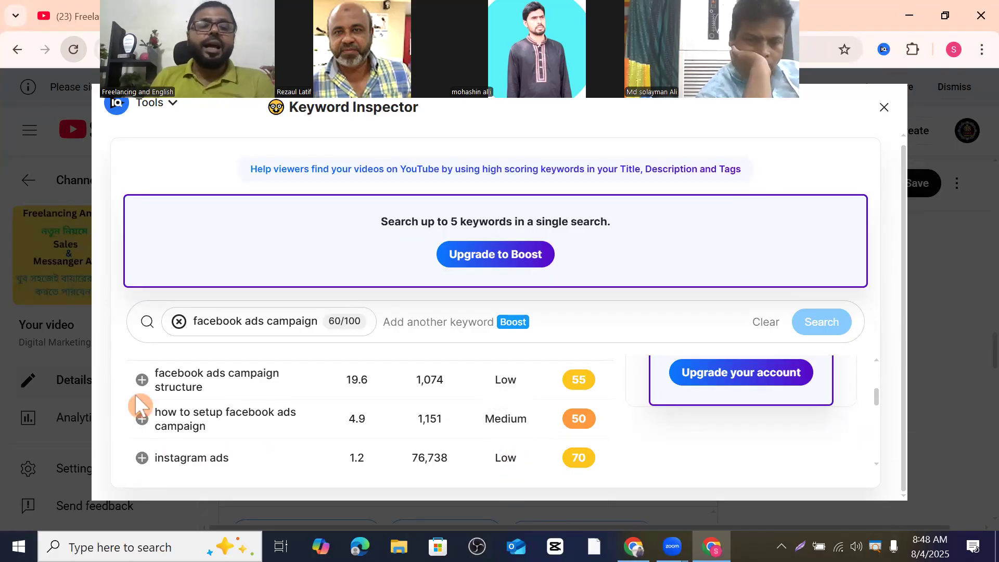
click(142, 381)
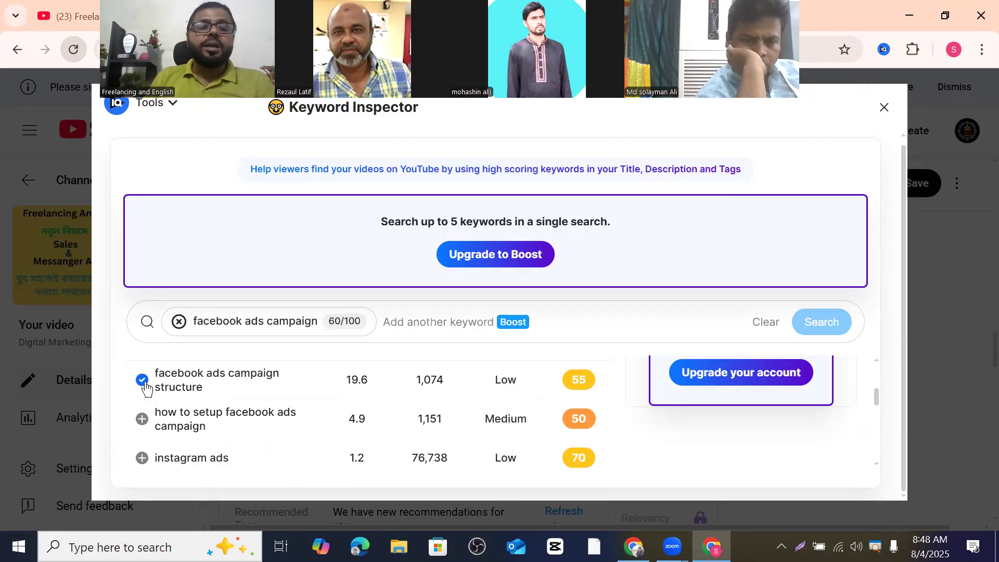
click(143, 418)
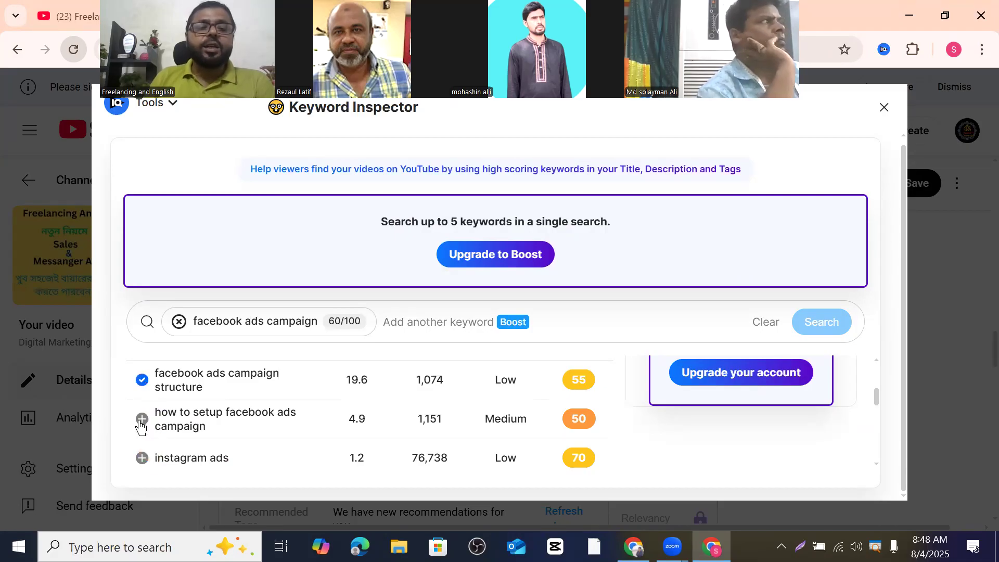
click(143, 461)
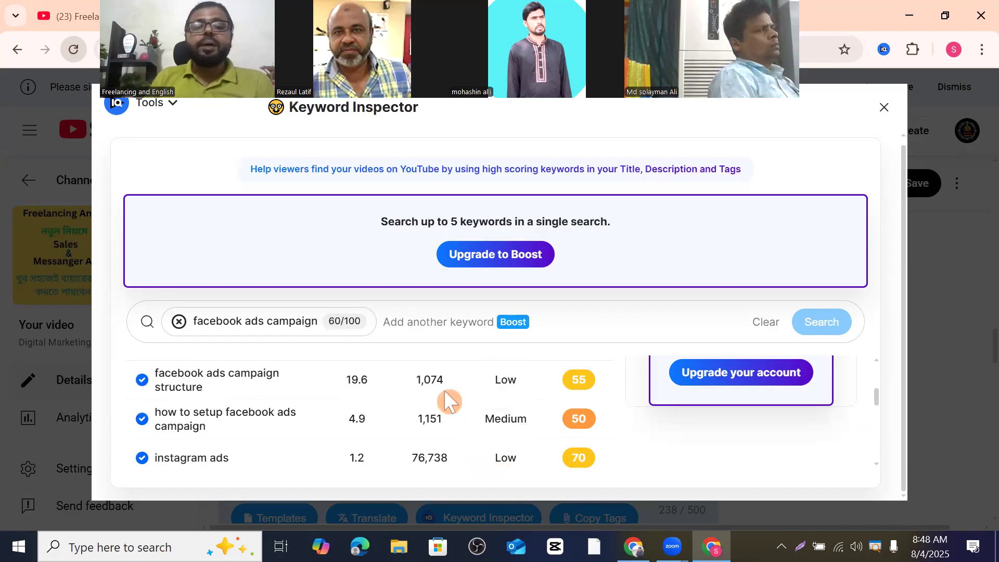
Step: Review the related score, search volume and competition of the "facebook ads campaign" keywords, then close the Keyword Inspector
scroll(445, 403, up, 5)
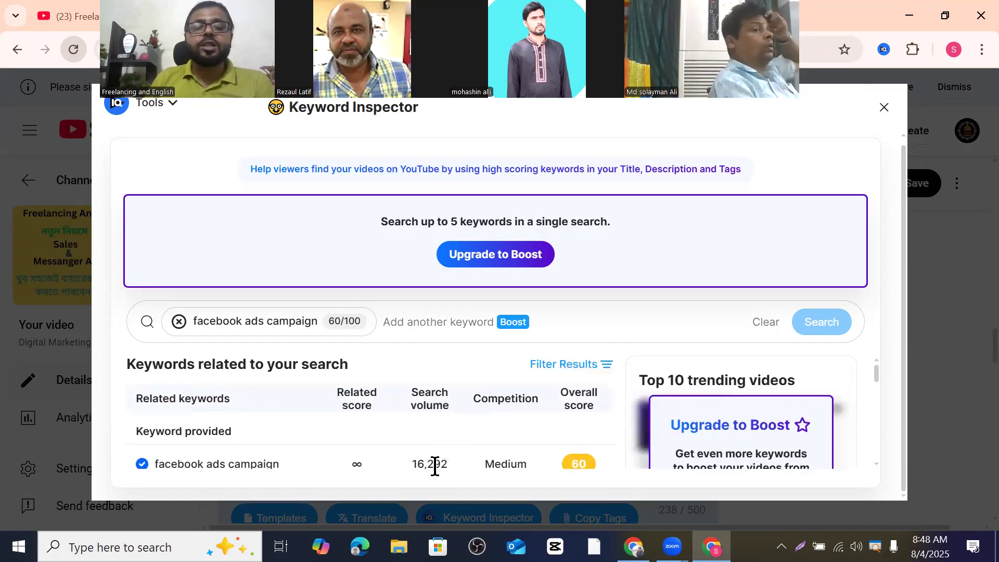
scroll(435, 465, down, 3)
scroll(416, 454, up, 3)
mouse_move(358, 405)
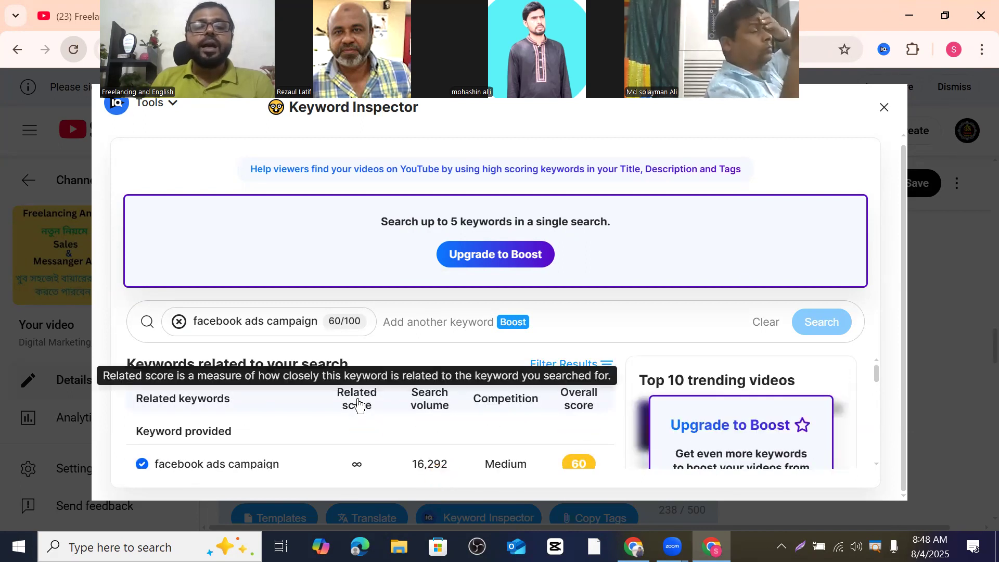
scroll(367, 427, down, 4)
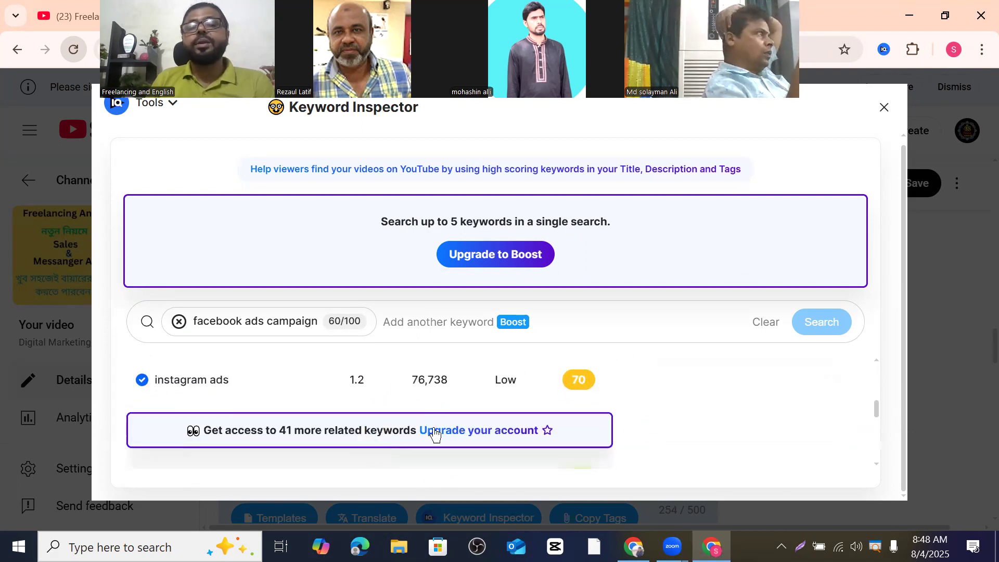
scroll(435, 435, up, 4)
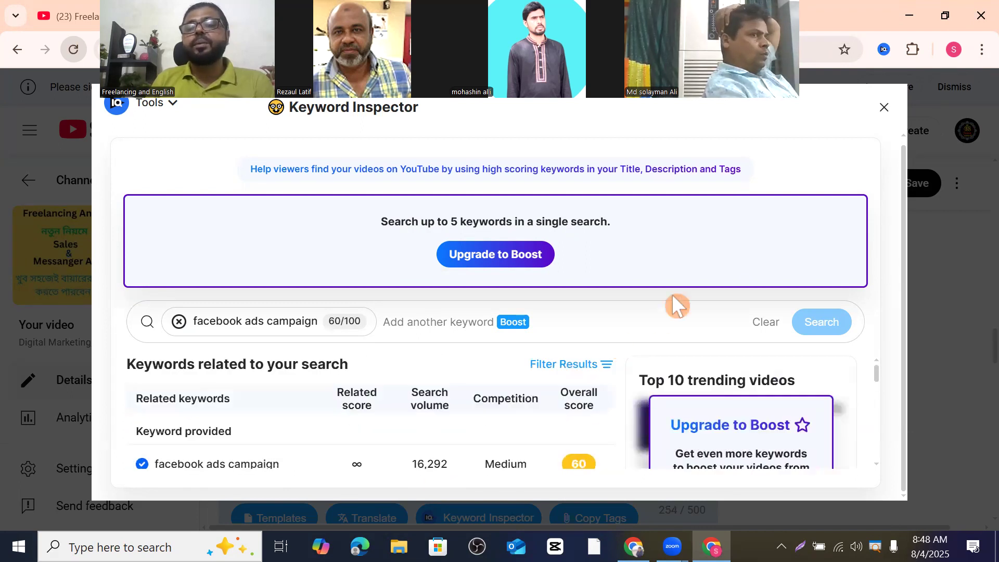
click(883, 108)
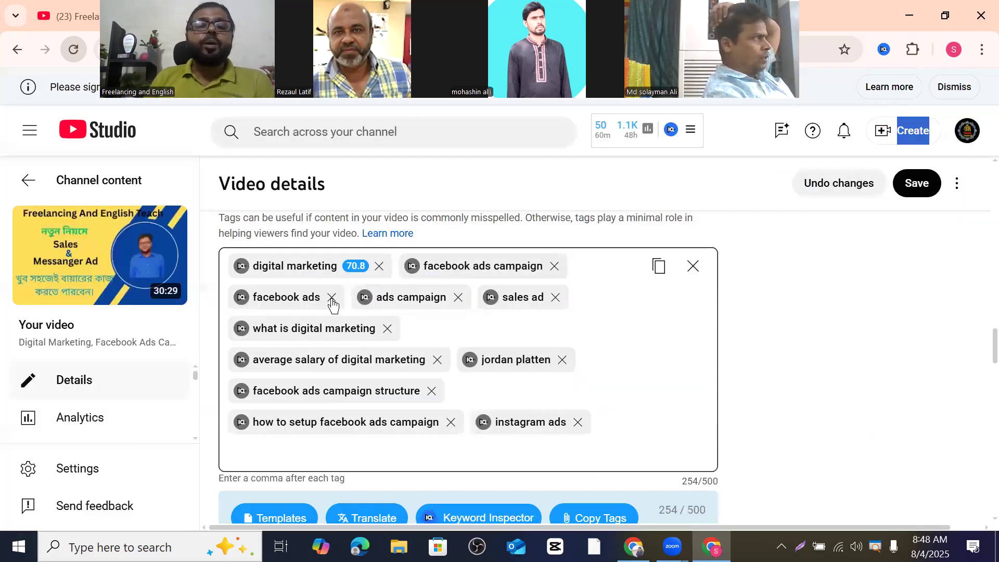
Step: Inspect the "facebook ads" tag in the Keyword Inspector and compare its related keywords by search volume, competition and overall score
click(240, 300)
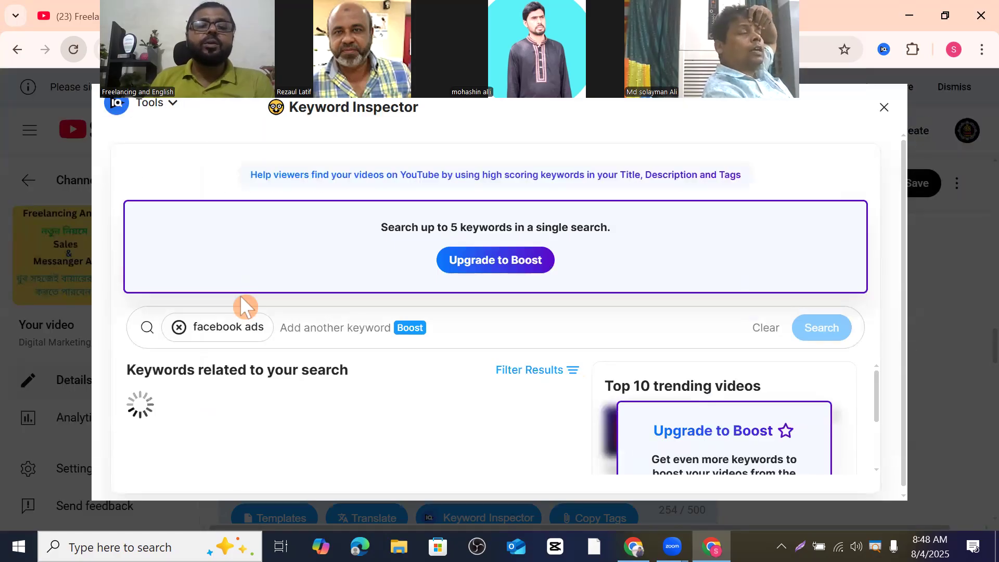
scroll(358, 364, down, 5)
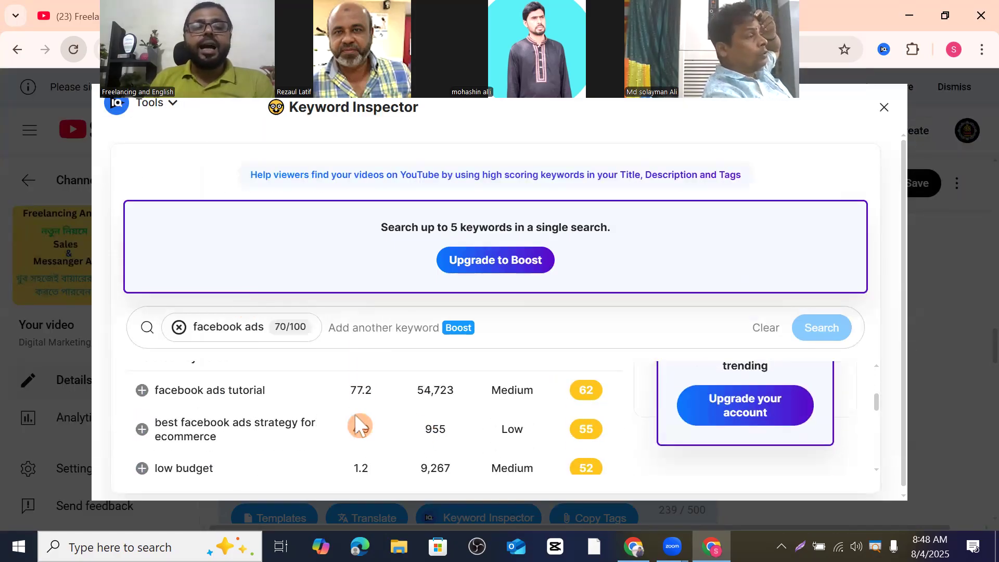
scroll(357, 422, down, 2)
scroll(346, 431, up, 3)
scroll(342, 432, down, 1)
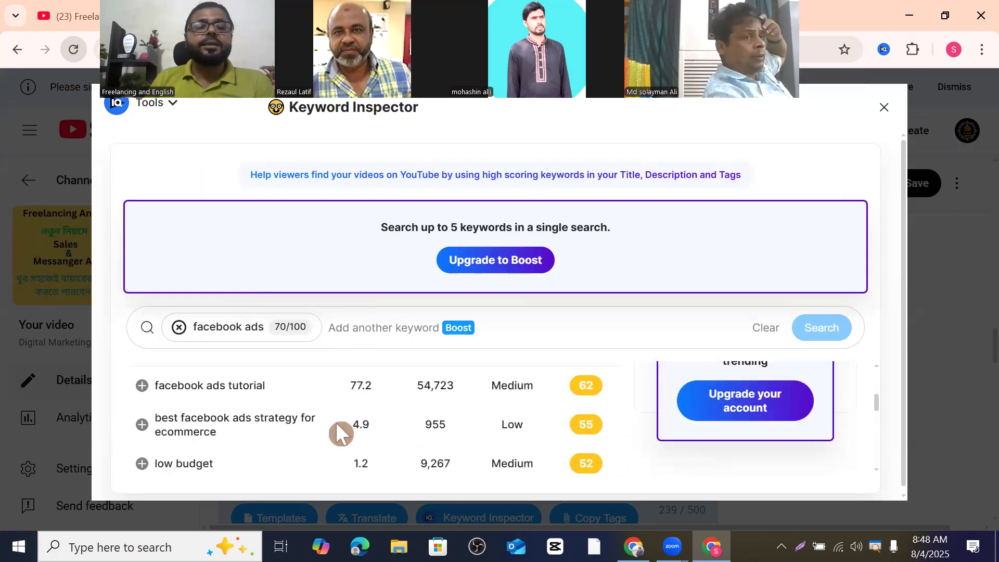
scroll(312, 416, down, 3)
scroll(348, 435, down, 2)
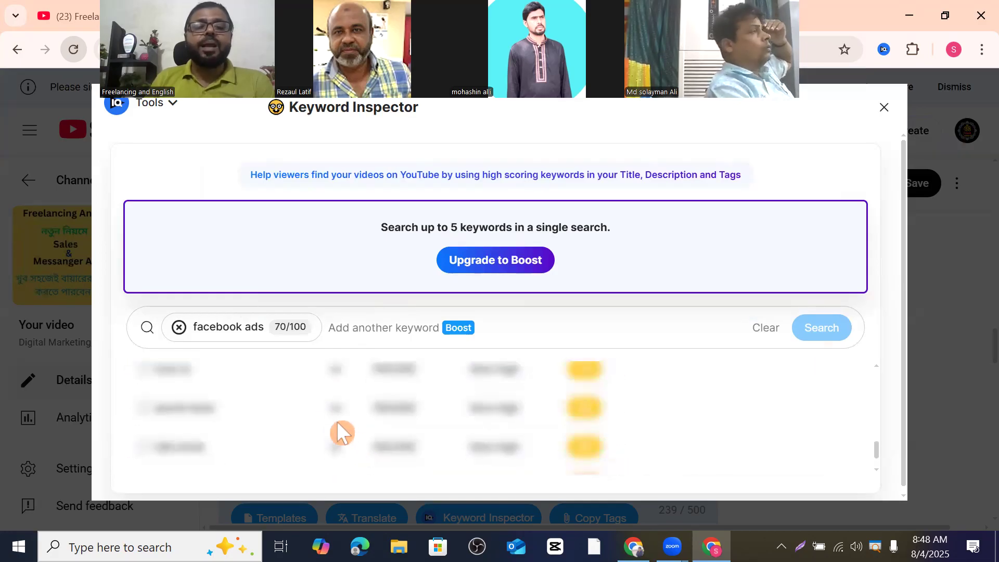
scroll(388, 427, down, 1)
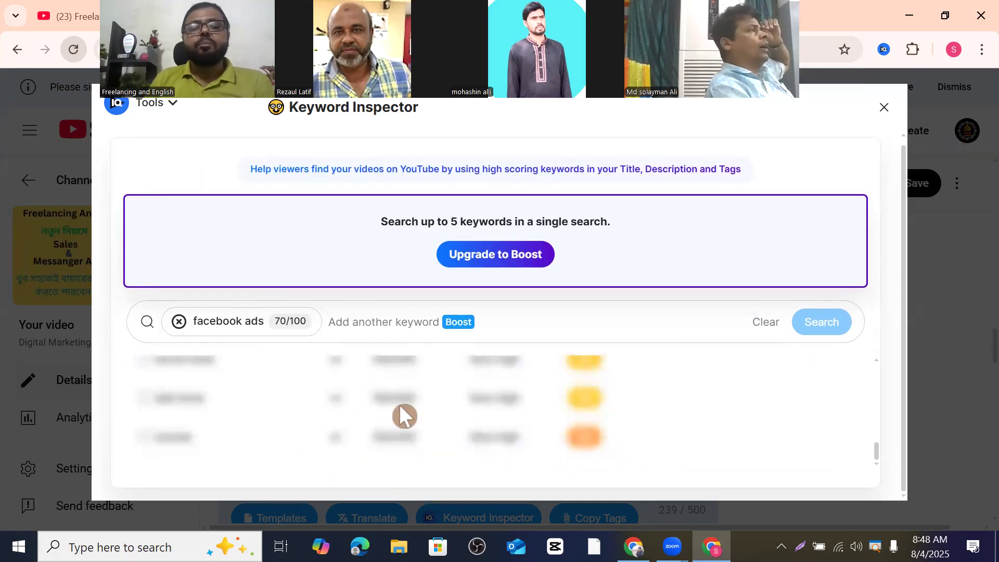
scroll(385, 404, up, 2)
scroll(396, 407, up, 4)
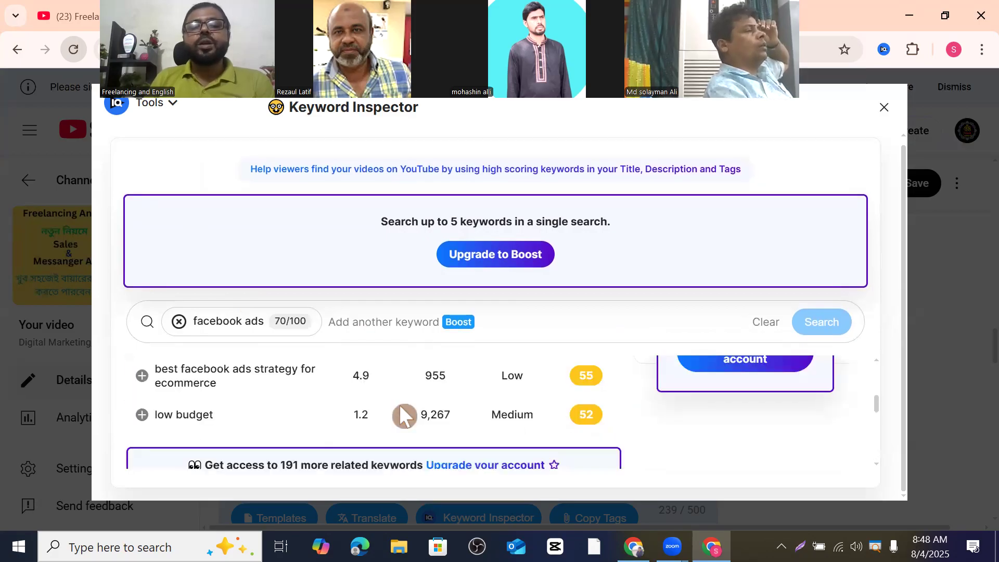
Step: Add "facebook ads tutorial", "best facebook ads strategy for ecommerce" and "low budget" as tags, then close the Keyword Inspector
scroll(399, 404, down, 3)
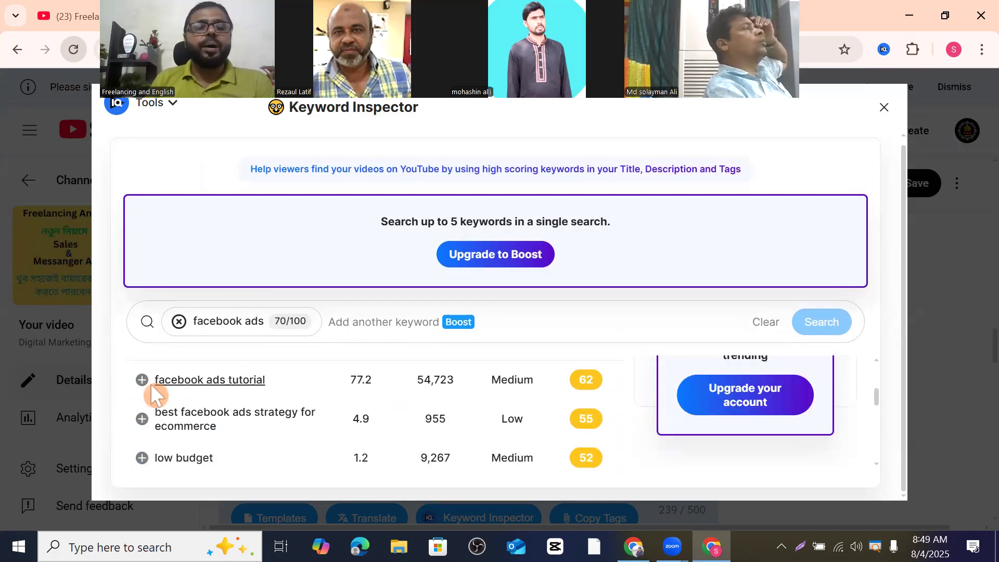
click(142, 419)
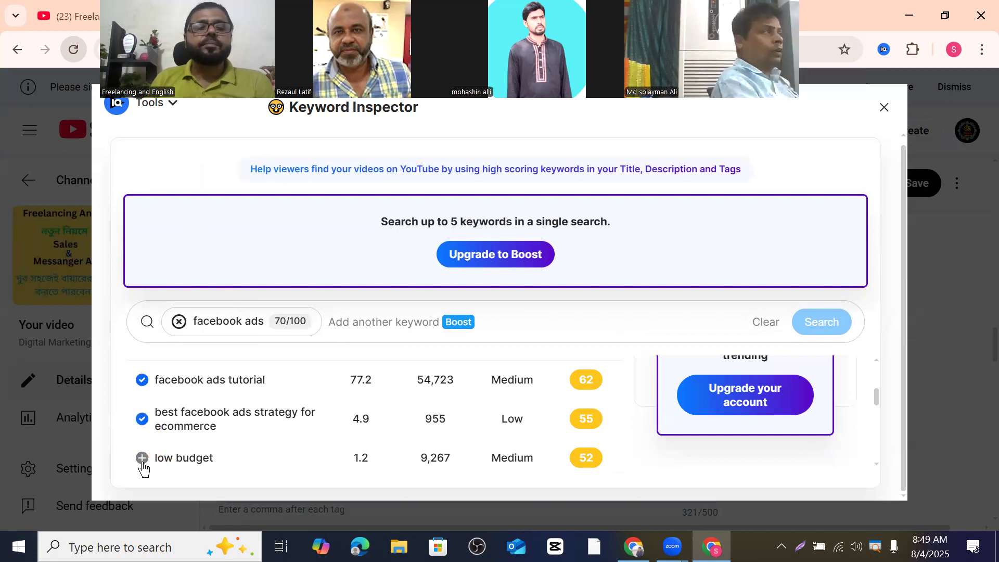
click(884, 108)
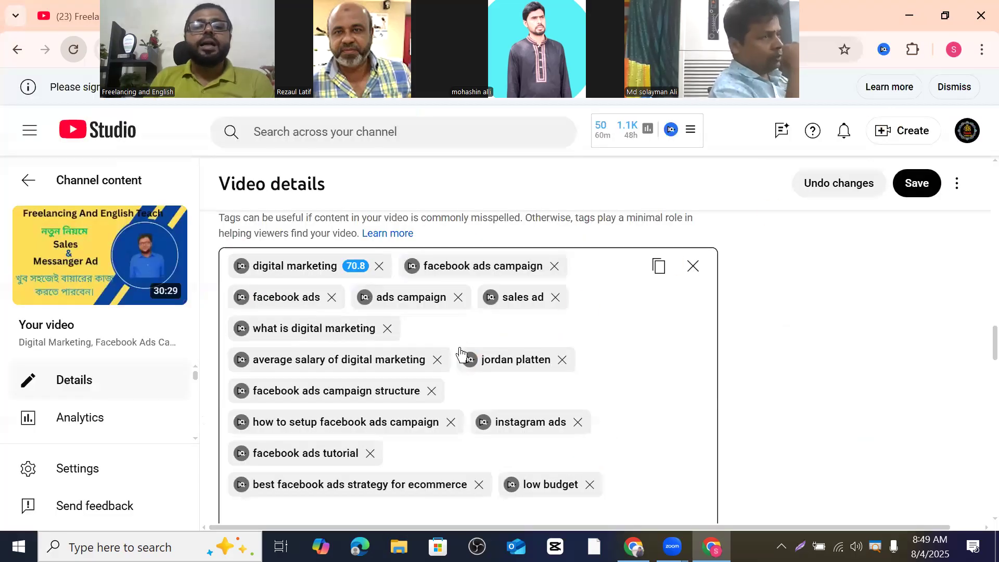
Step: Inspect the "ads campaign" tag, add "aaron young google ads" and "how to run facebook ads" as tags, and close the Keyword Inspector
click(365, 299)
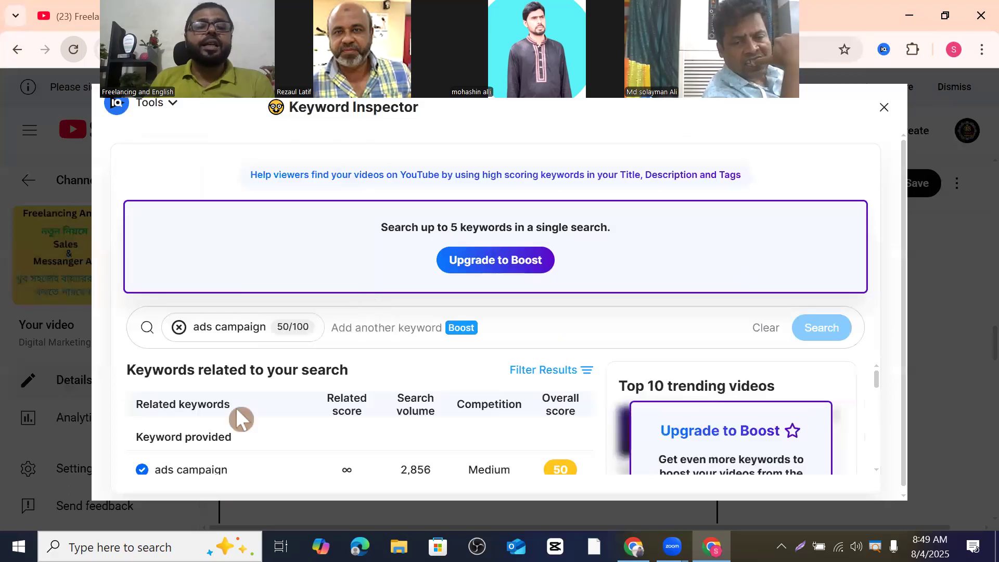
scroll(236, 407, down, 3)
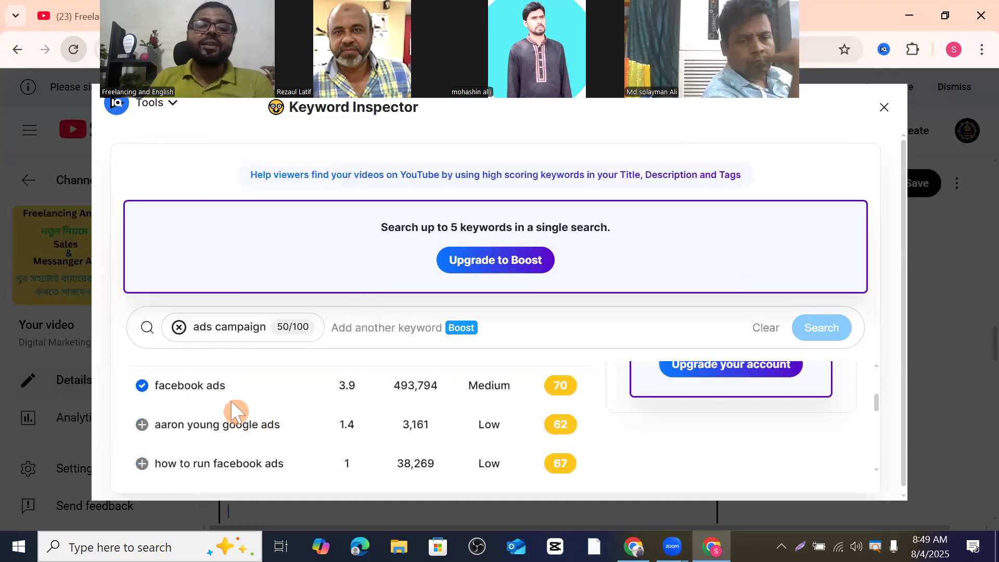
click(141, 425)
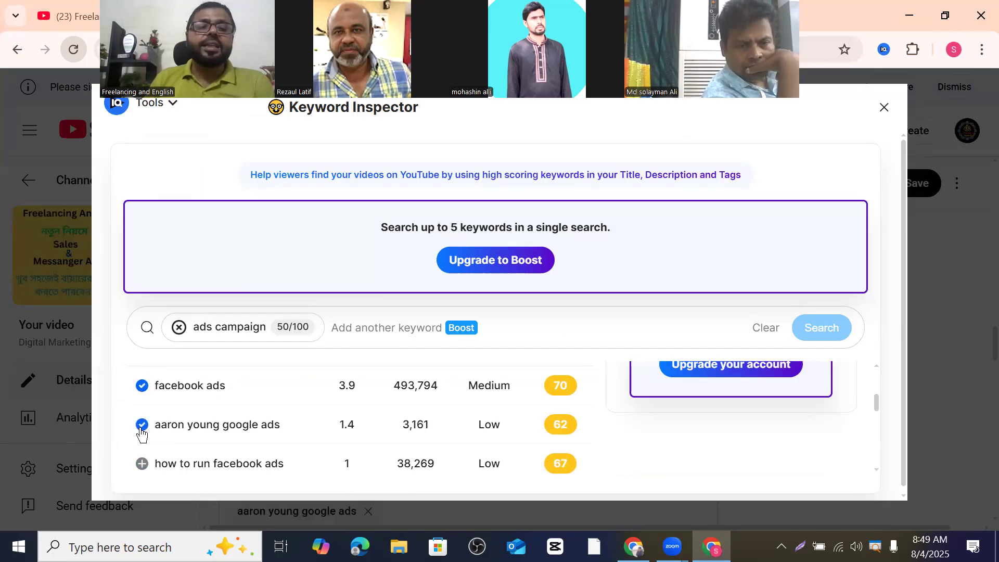
click(142, 463)
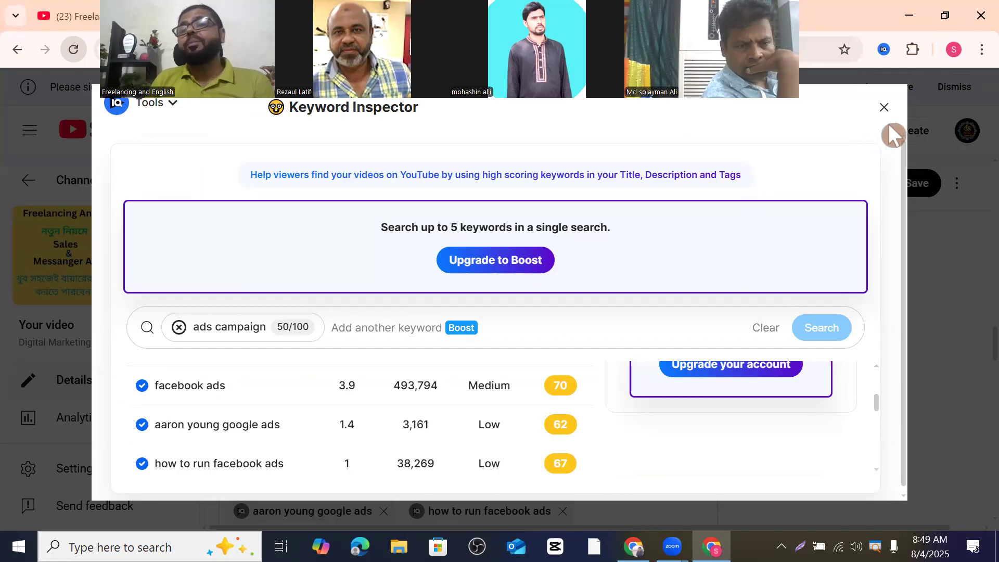
click(883, 109)
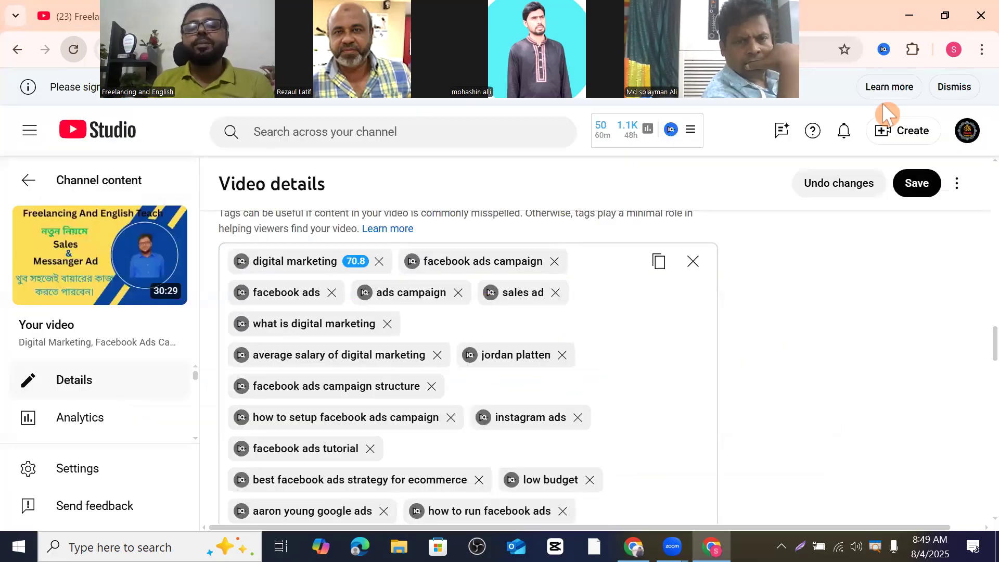
Step: Look over the expanded tag list and its character count, then review the video's title and description
scroll(573, 374, down, 3)
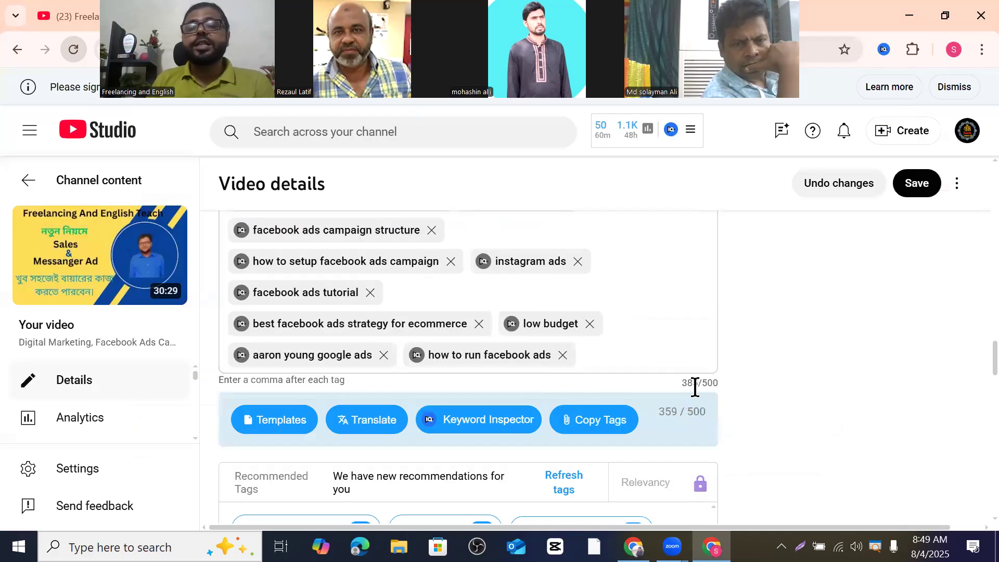
scroll(515, 364, up, 4)
scroll(629, 291, up, 4)
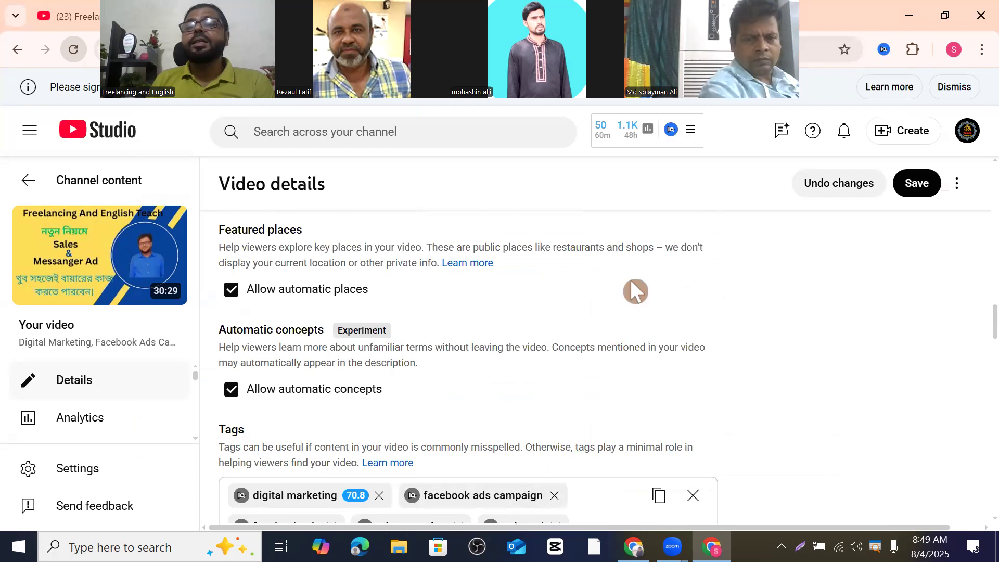
scroll(632, 273, up, 10)
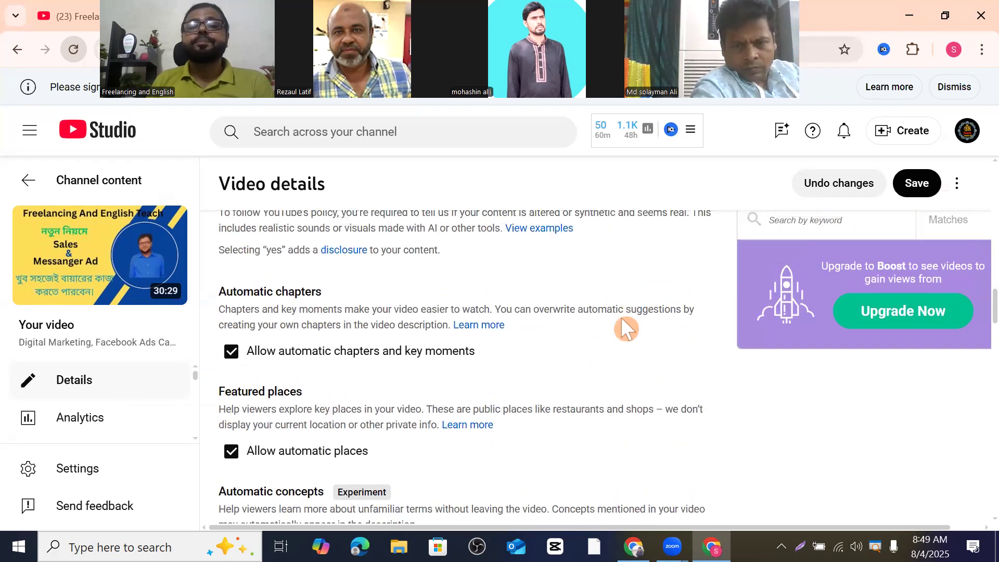
scroll(628, 314, up, 10)
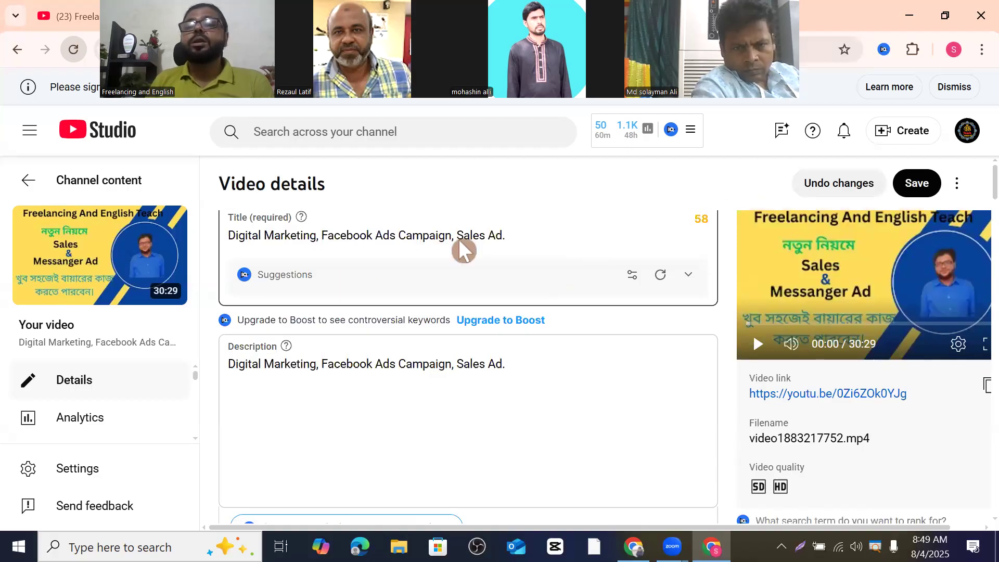
Step: Check the vidIQ SEO score's actionable ratings and the tag count requirement, then return to the entered tags
scroll(463, 242, down, 15)
scroll(731, 416, up, 2)
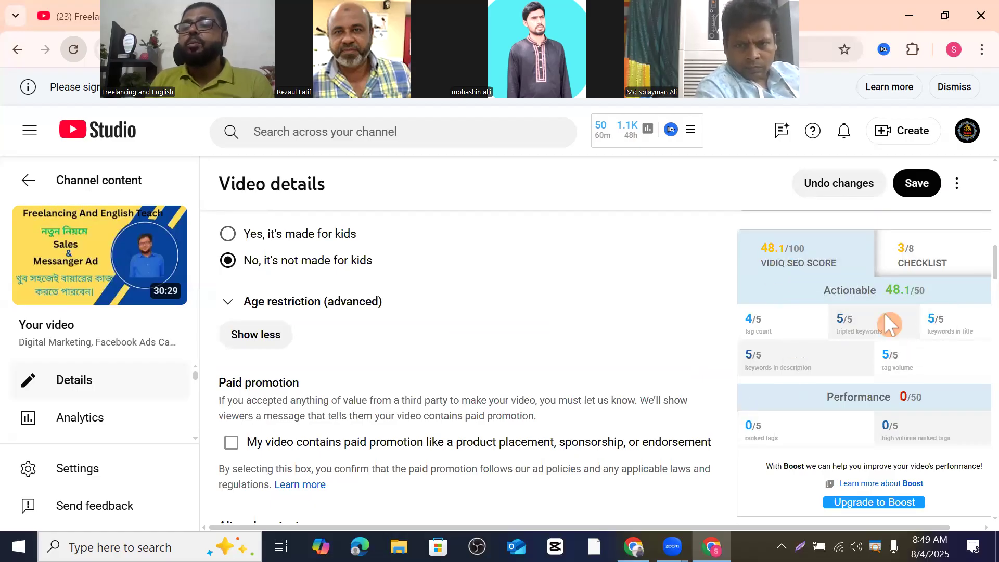
scroll(879, 398, down, 2)
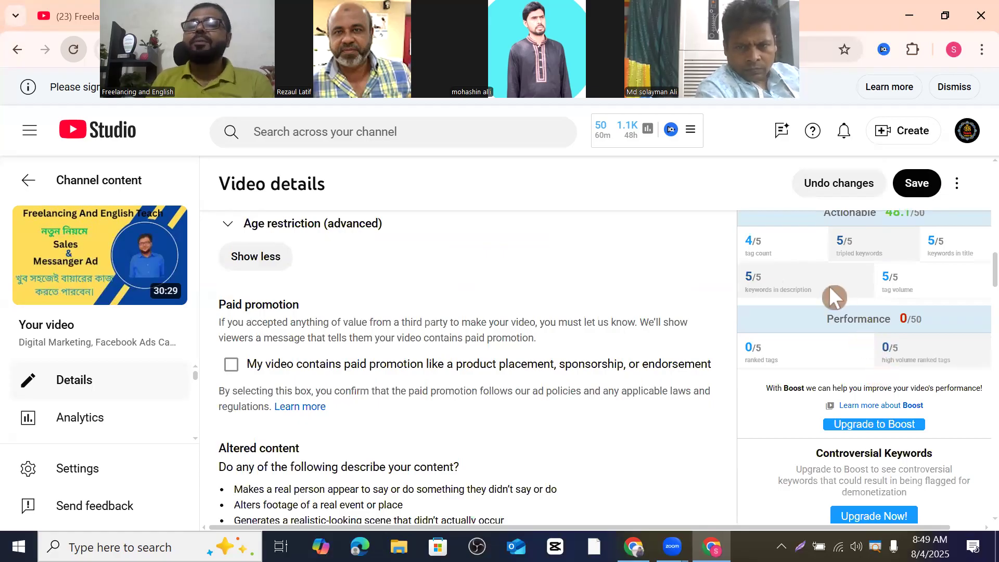
scroll(832, 293, up, 2)
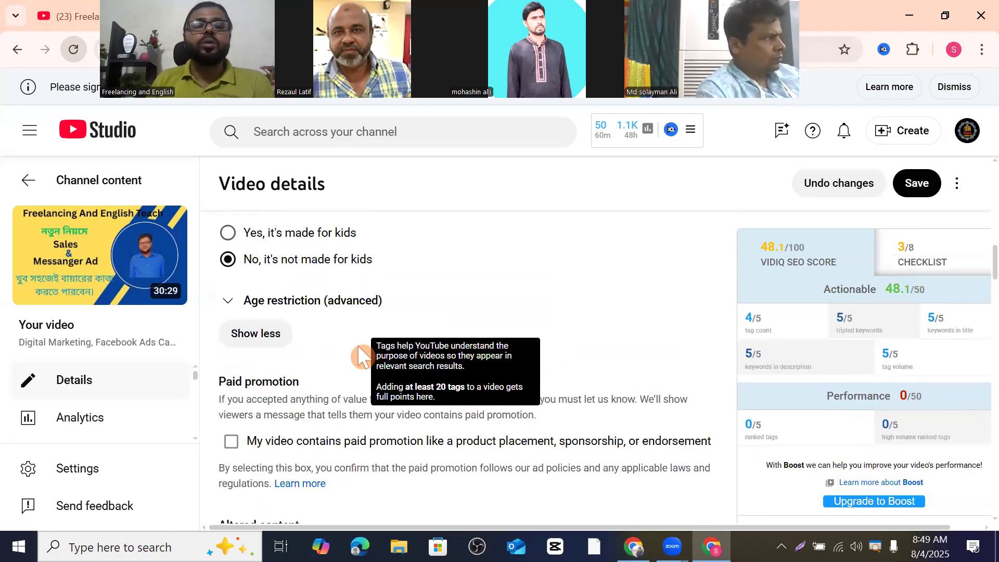
scroll(359, 341, down, 10)
scroll(376, 329, down, 9)
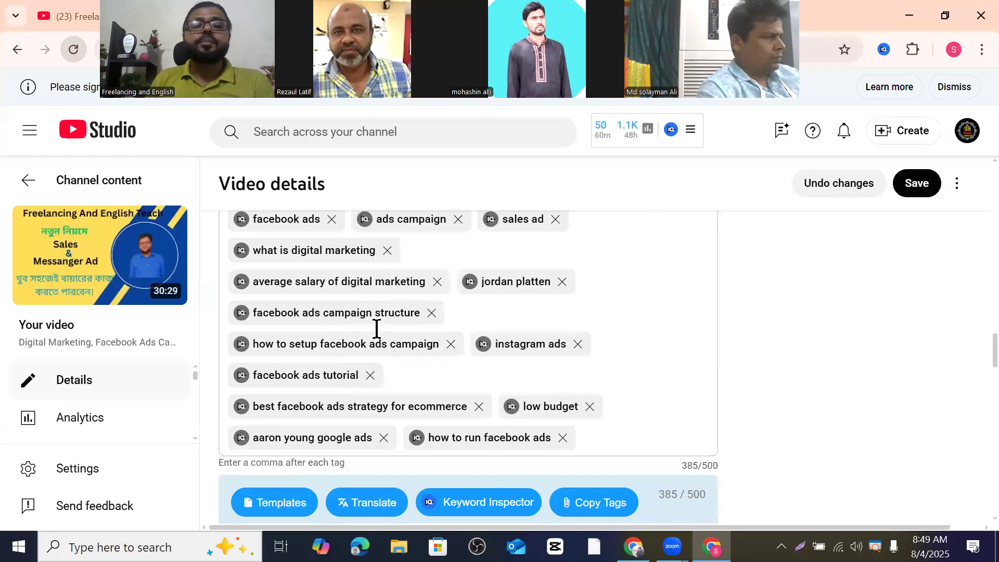
Step: Inspect the "sales ad" tag, add "crystal beach", "restaurants" and "fishing supplies" as tags, and close the Keyword Inspector
scroll(507, 326, up, 2)
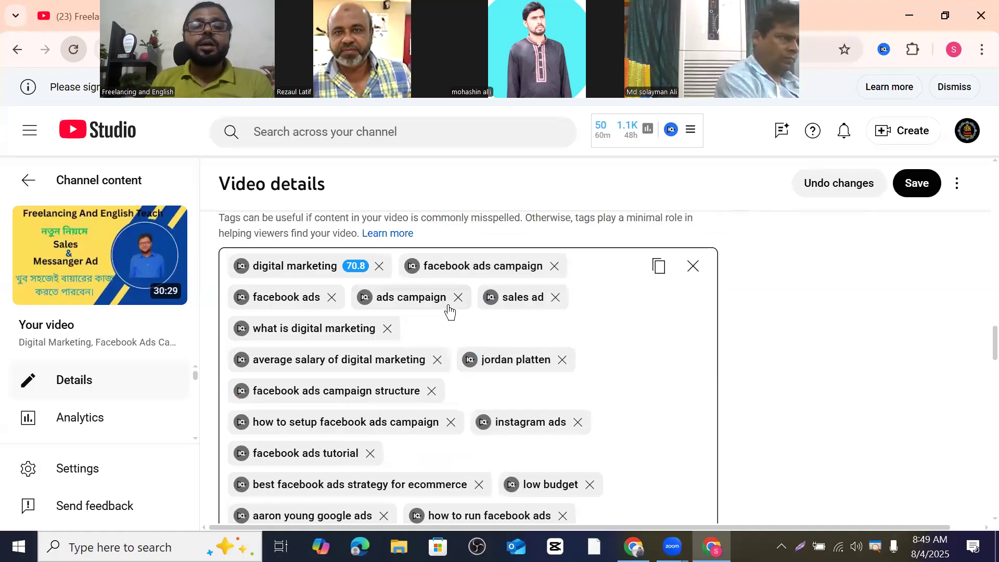
click(484, 304)
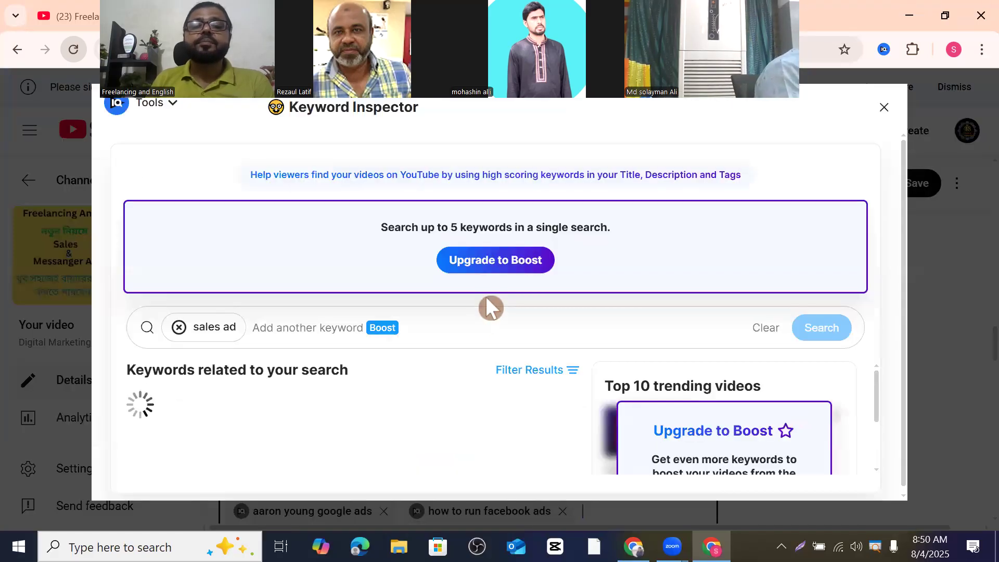
scroll(244, 403, down, 4)
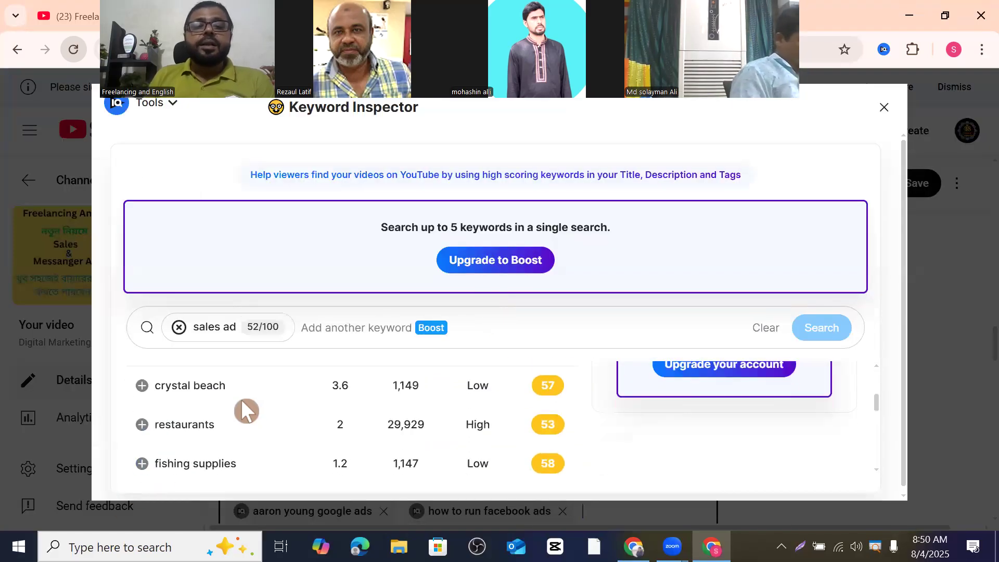
click(142, 387)
click(141, 424)
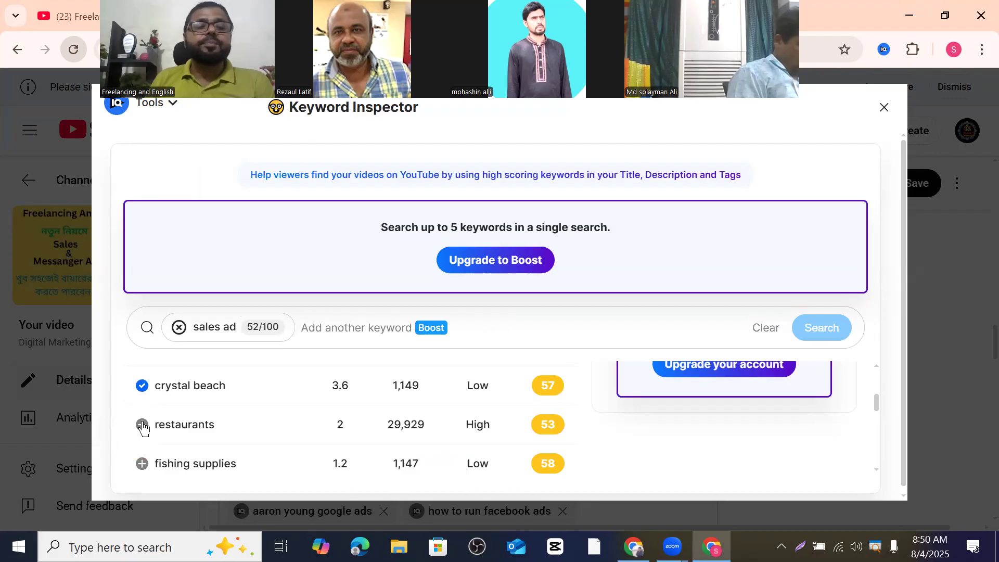
click(141, 463)
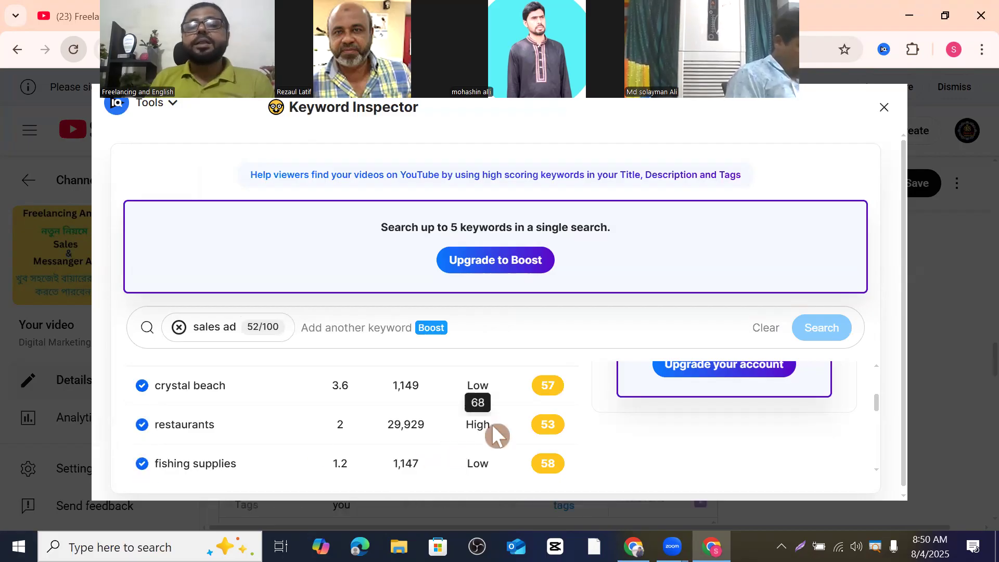
scroll(495, 435, up, 5)
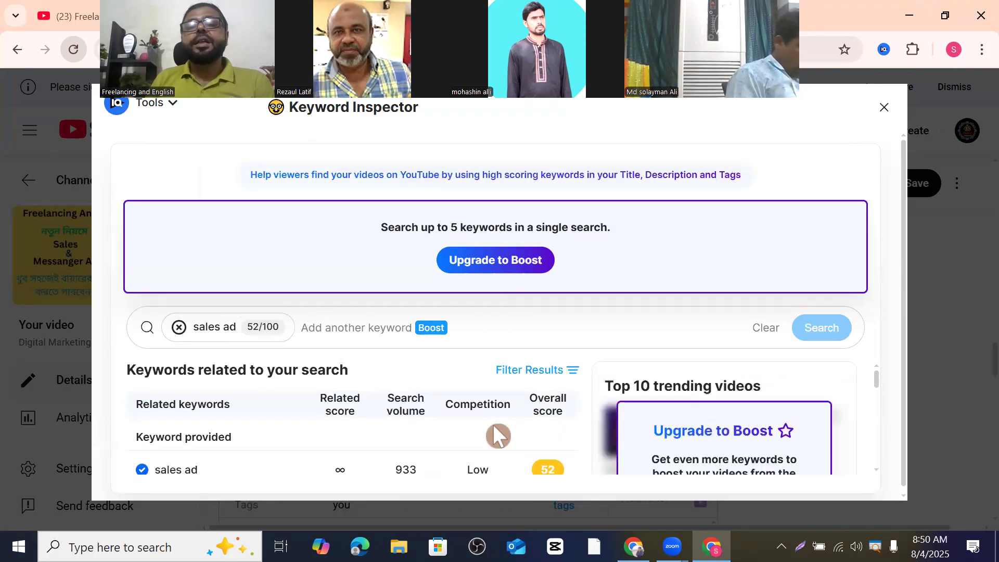
click(884, 108)
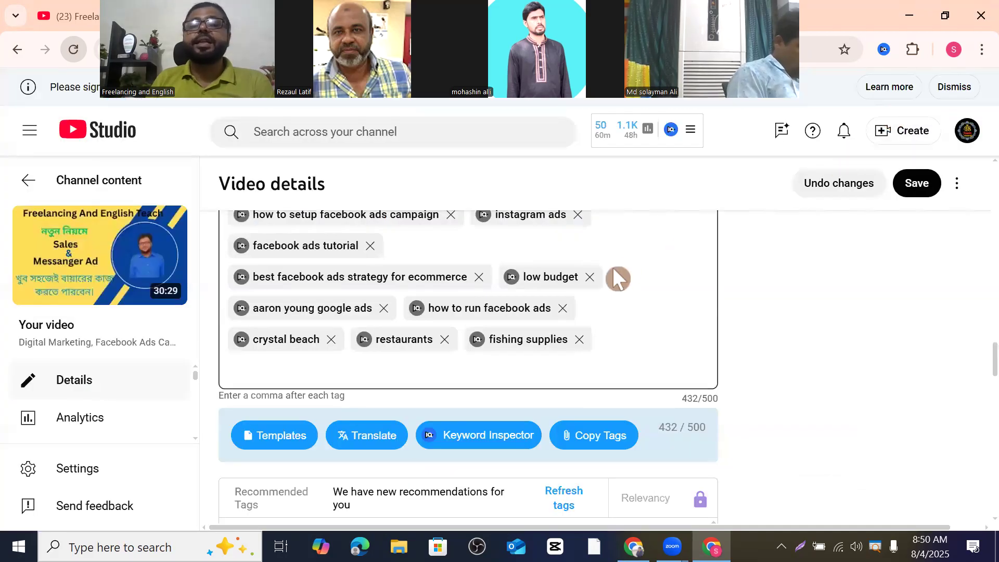
Step: Look through the video details and the full tag list to review the tags entered so far
scroll(452, 309, up, 4)
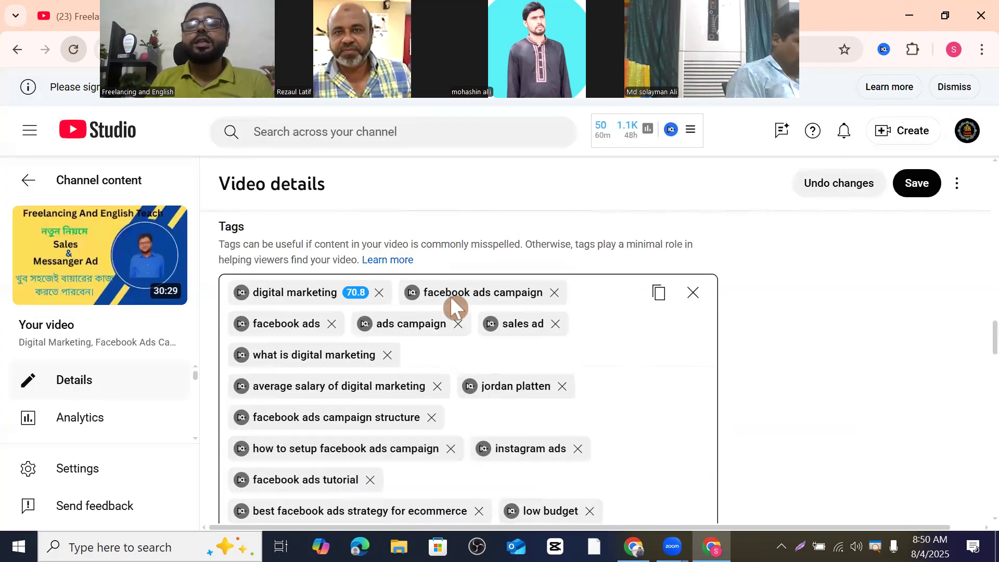
scroll(557, 345, up, 3)
scroll(559, 346, up, 12)
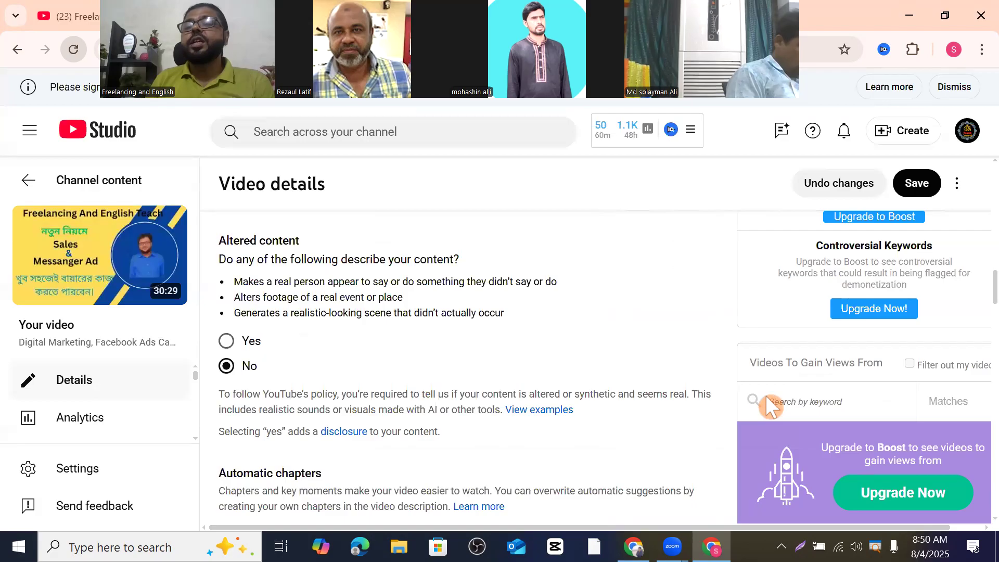
scroll(576, 343, down, 10)
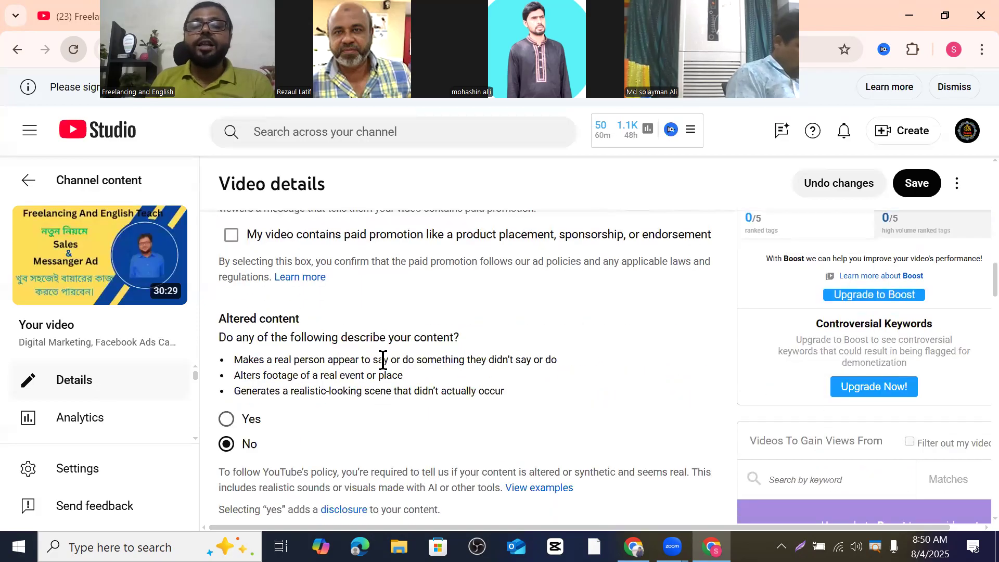
scroll(394, 339, down, 4)
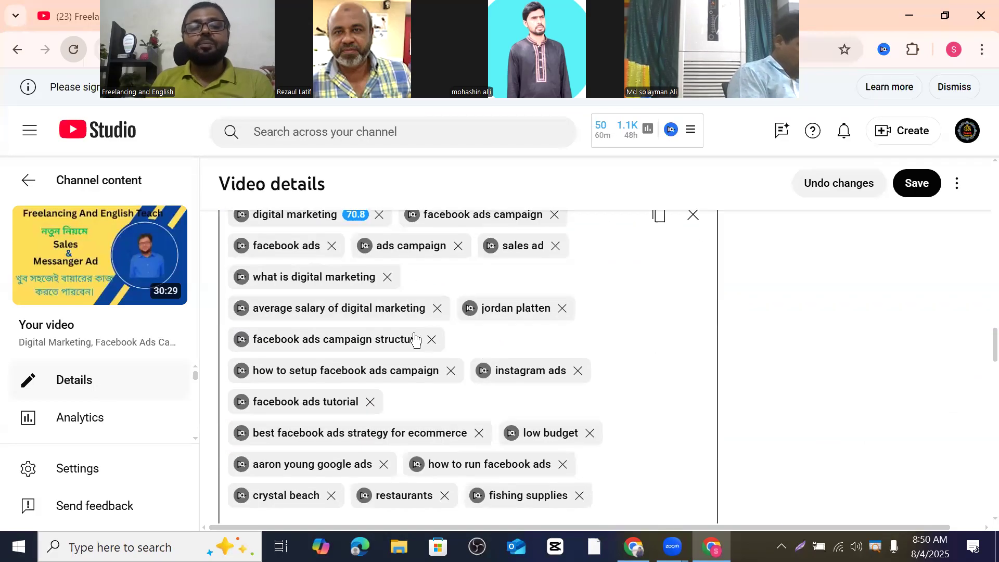
scroll(414, 336, down, 3)
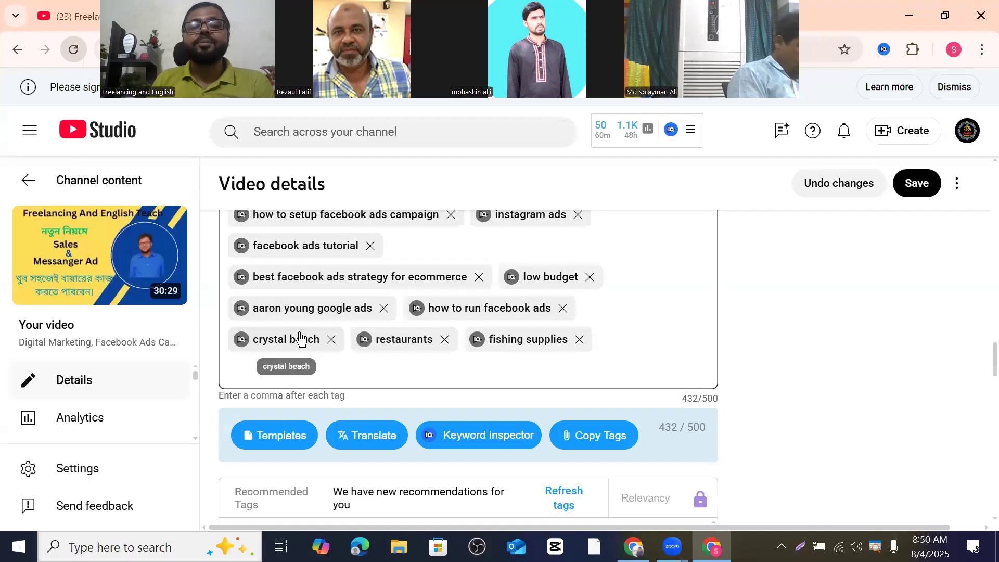
scroll(439, 319, up, 6)
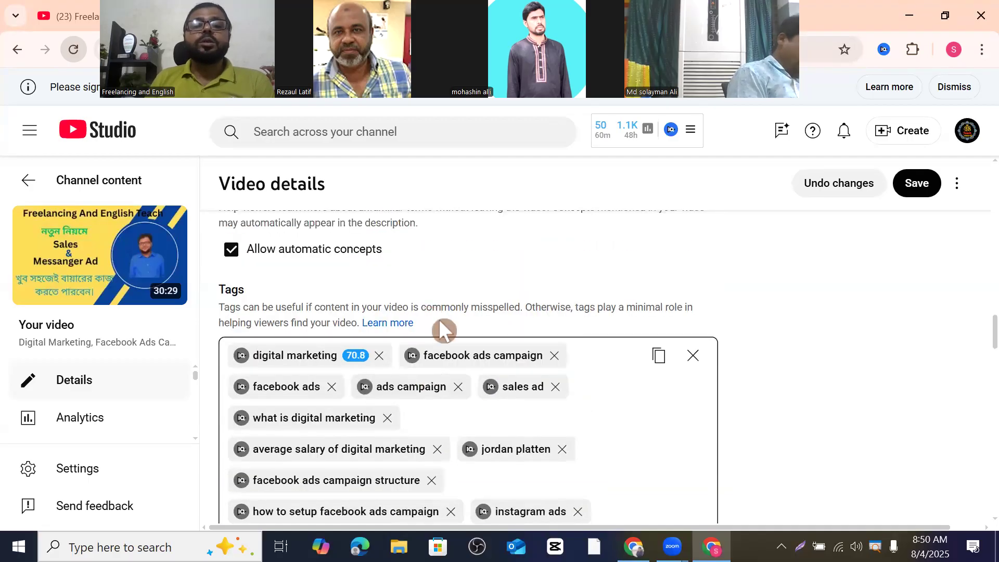
scroll(448, 368, down, 1)
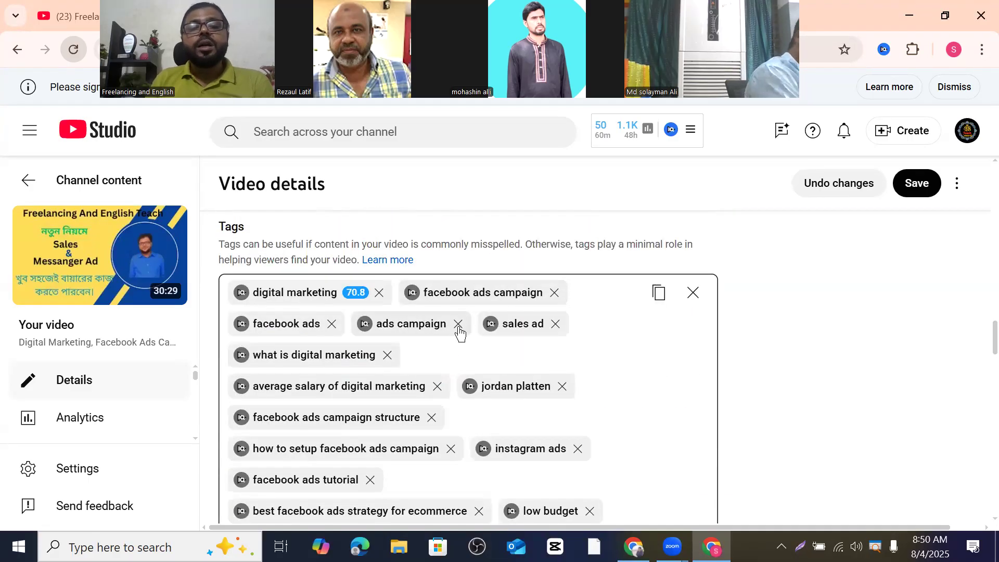
scroll(458, 333, up, 1)
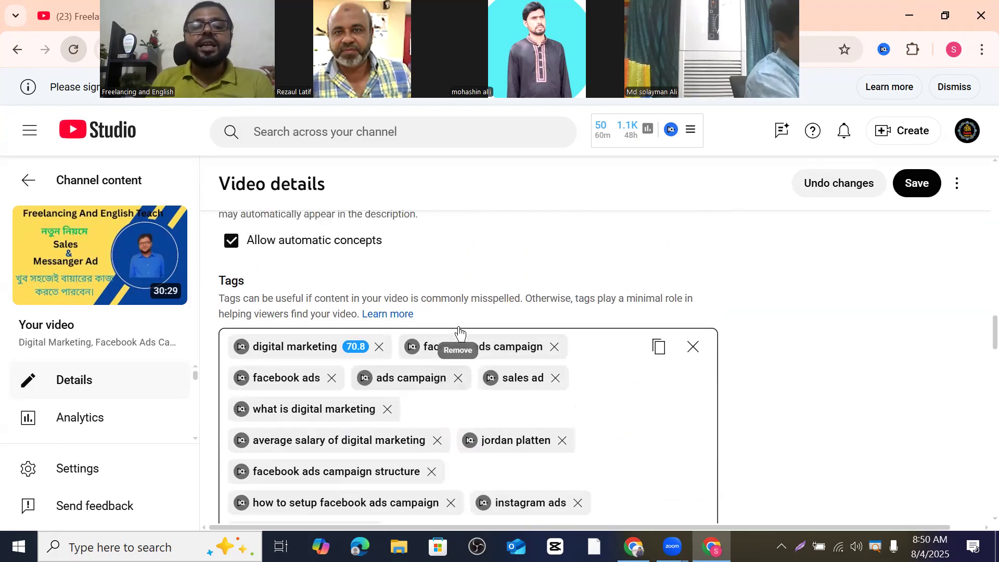
scroll(457, 333, down, 4)
scroll(389, 248, up, 1)
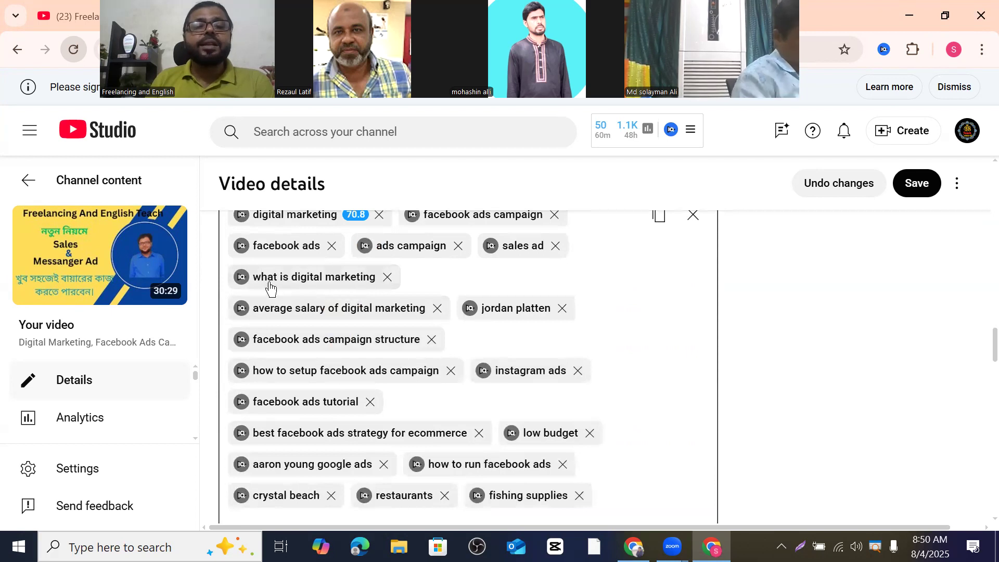
Step: Inspect the "what is digital marketing" tag, add "make money online" and "growth marketing" as tags, and close the Keyword Inspector
click(242, 278)
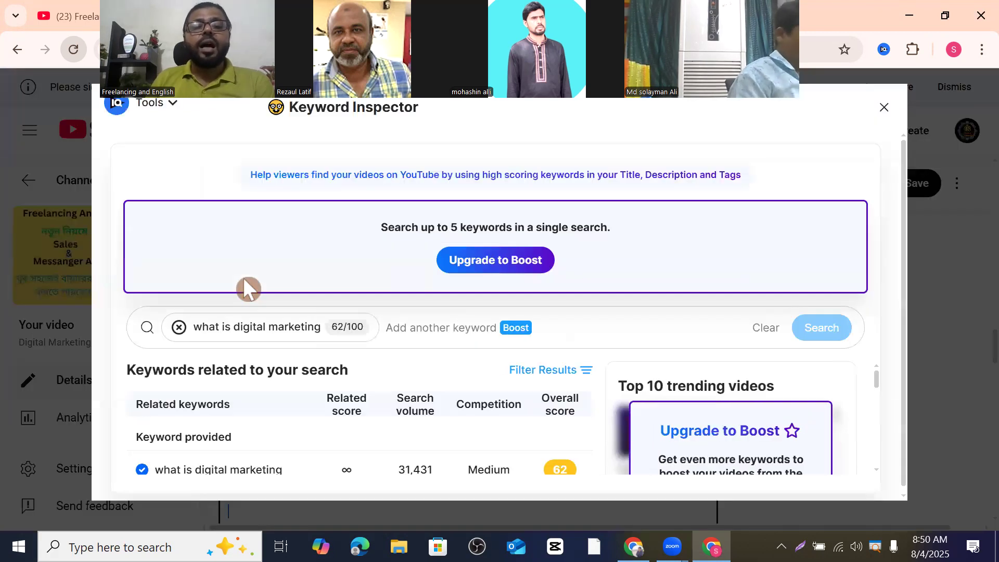
scroll(329, 380, down, 3)
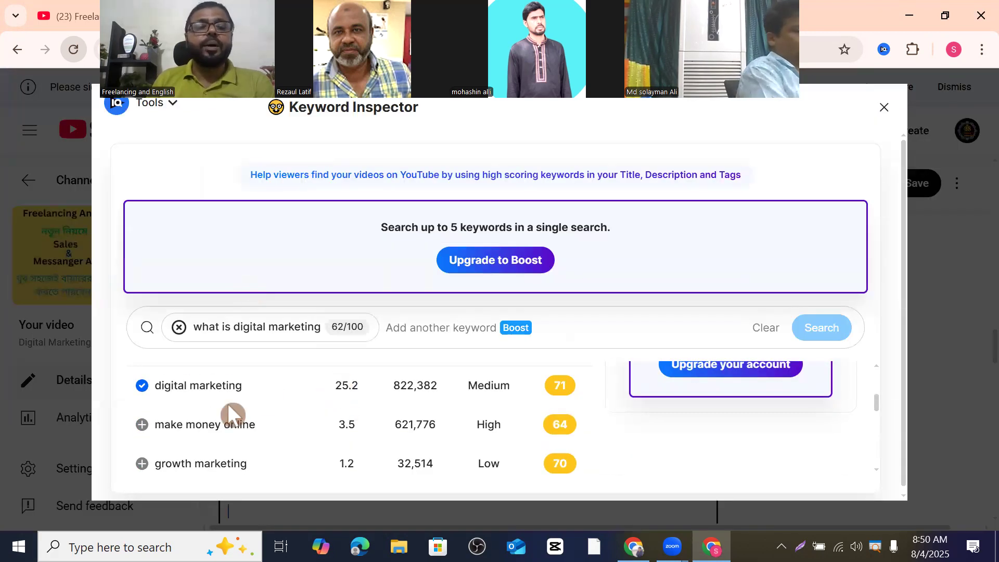
click(143, 425)
click(144, 465)
click(885, 111)
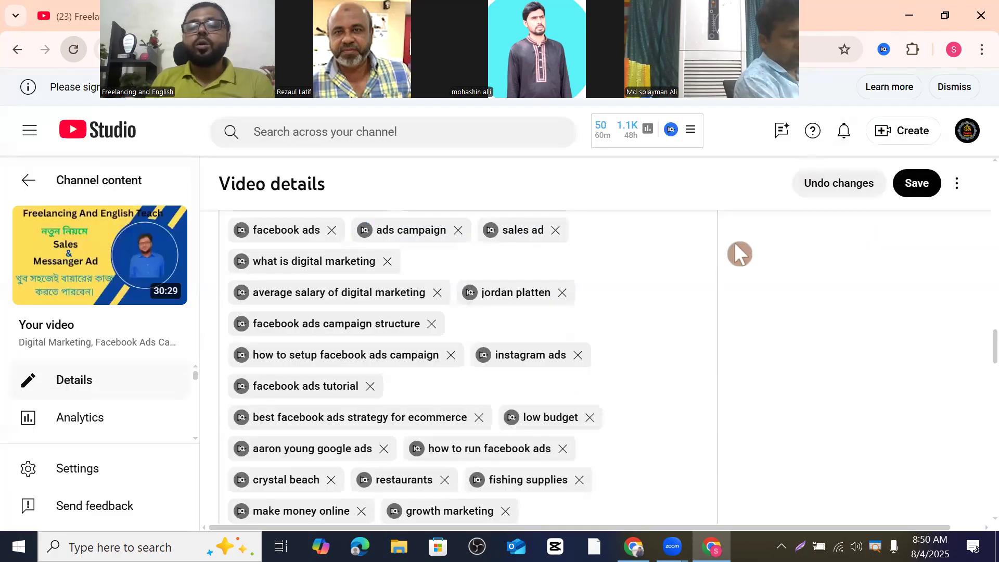
Step: Check the tag character count, the vidIQ SEO score's actionable ratings, and the title and description, then review the tag list again
scroll(551, 353, down, 3)
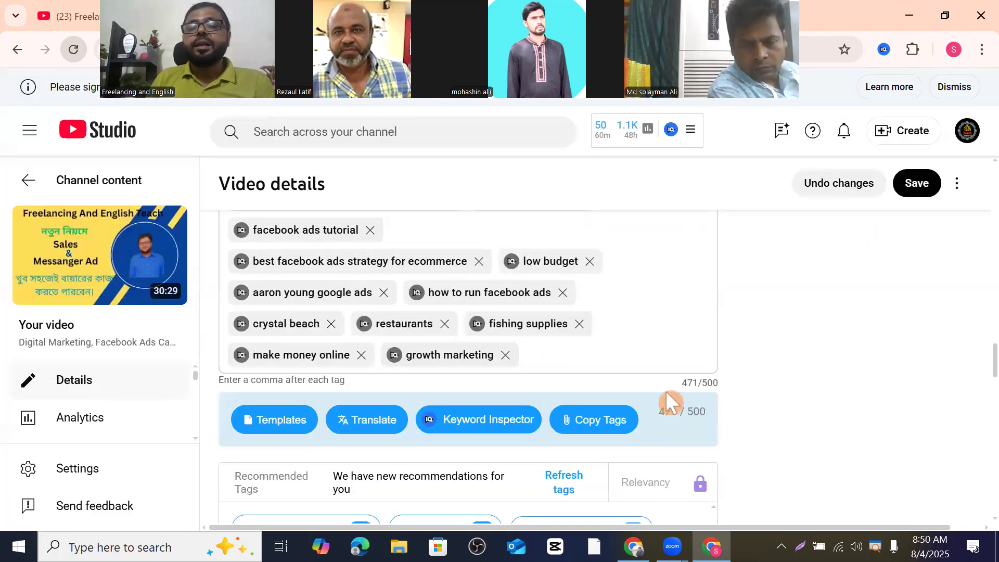
scroll(669, 342, up, 10)
scroll(685, 338, up, 10)
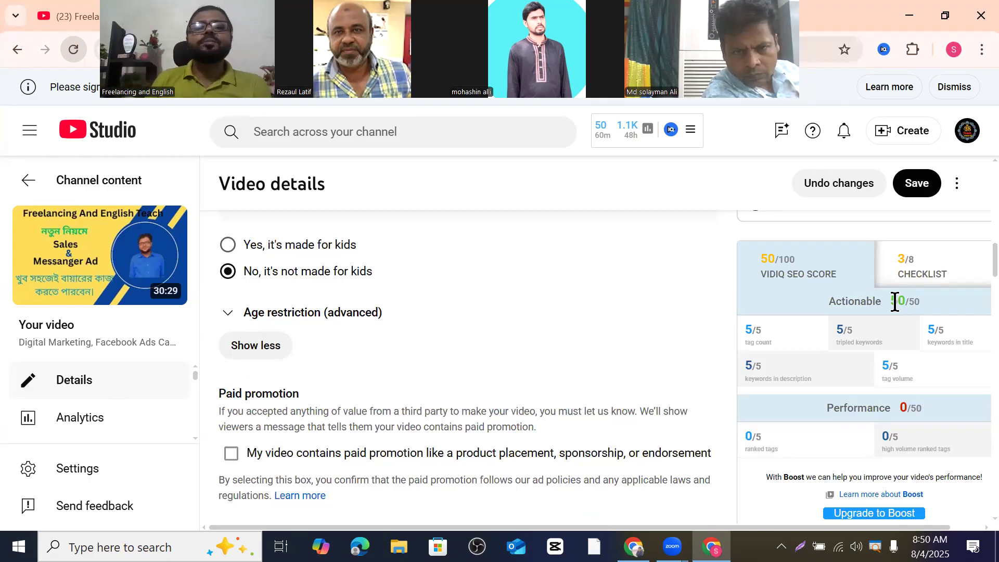
scroll(544, 369, up, 15)
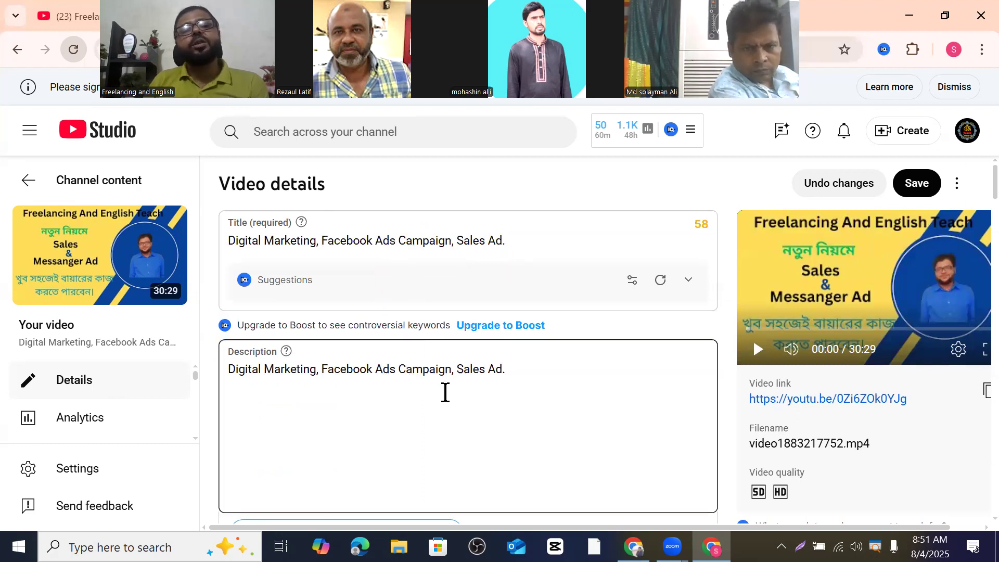
scroll(416, 335, down, 20)
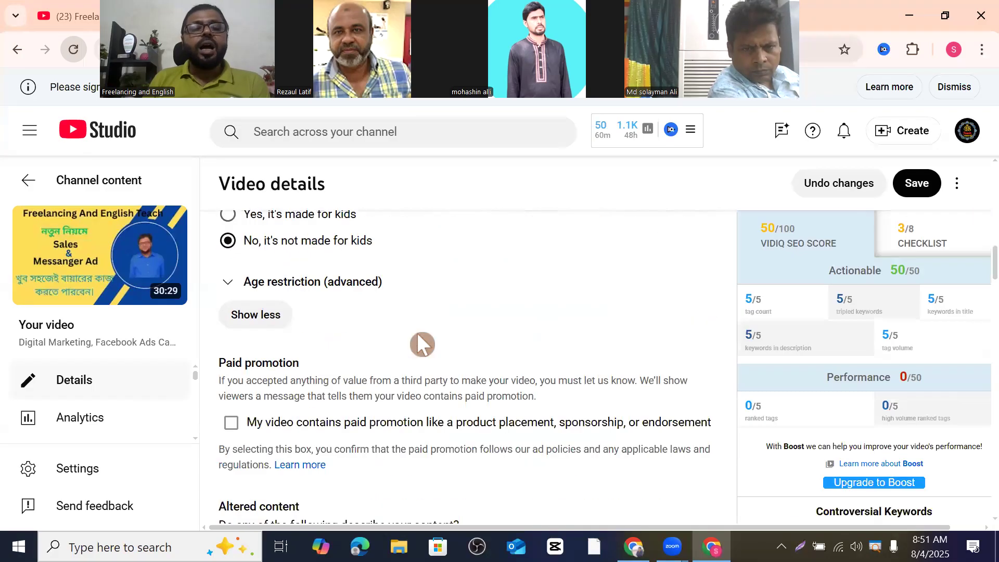
scroll(416, 333, down, 12)
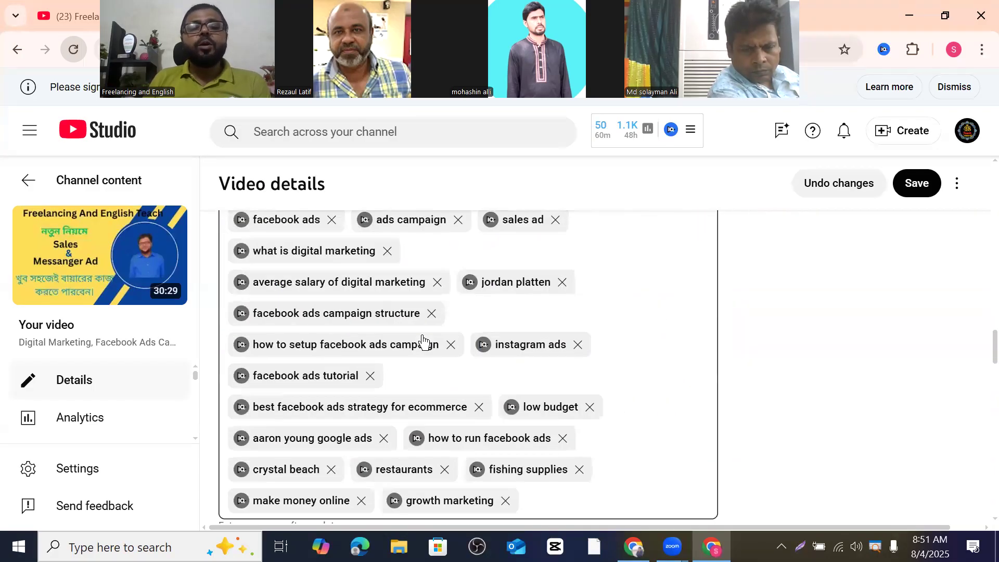
scroll(423, 341, up, 1)
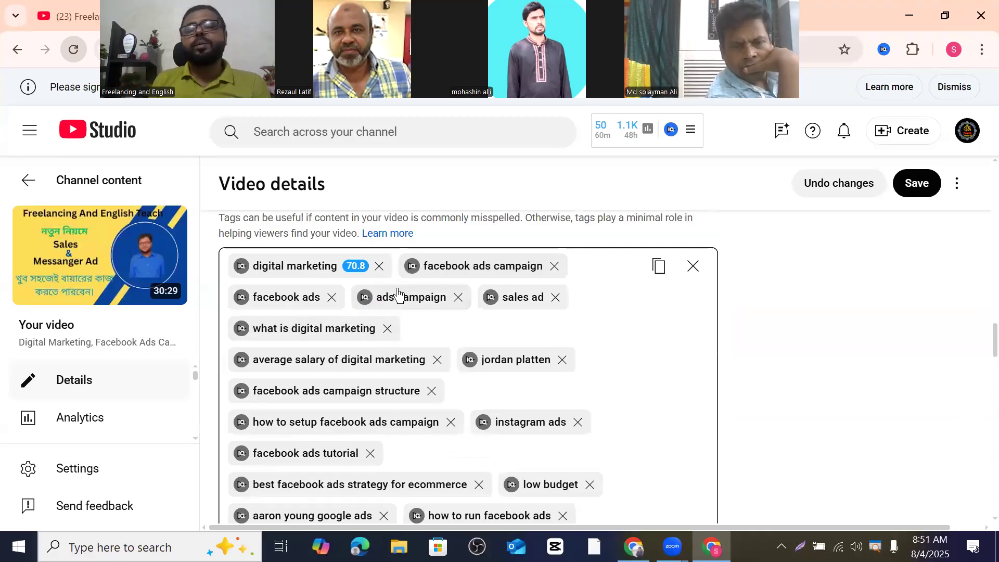
scroll(477, 339, down, 3)
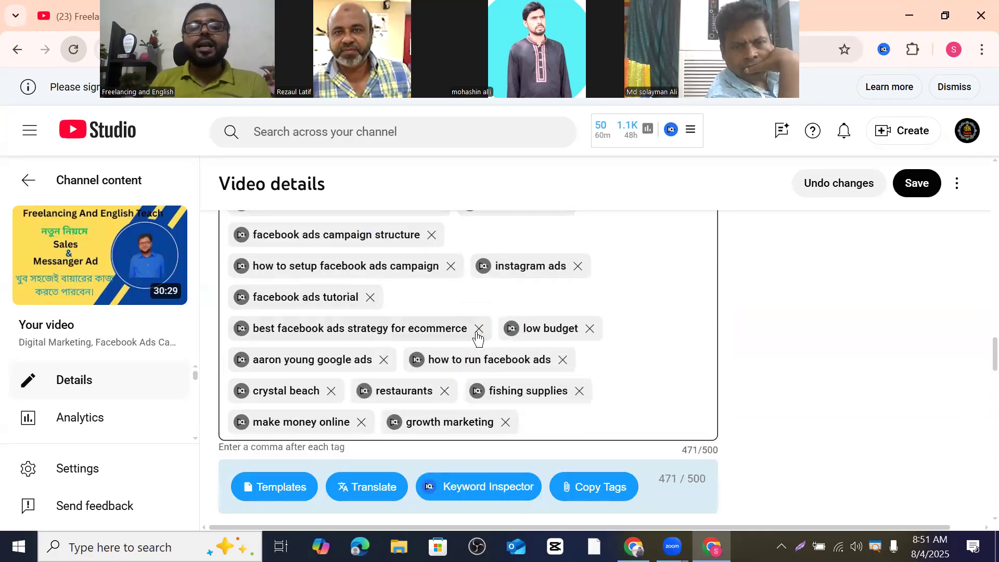
scroll(323, 284, up, 1)
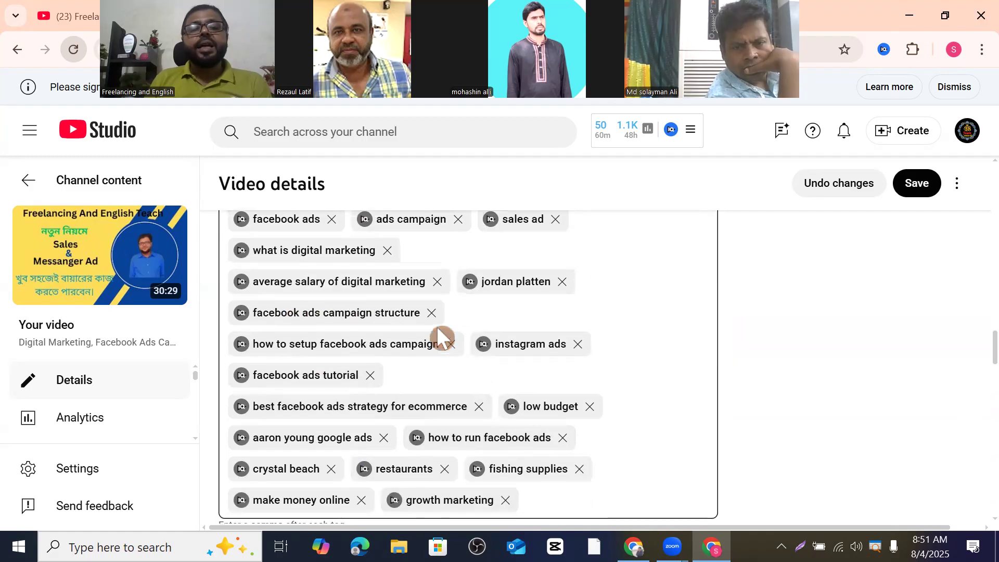
scroll(387, 375, down, 3)
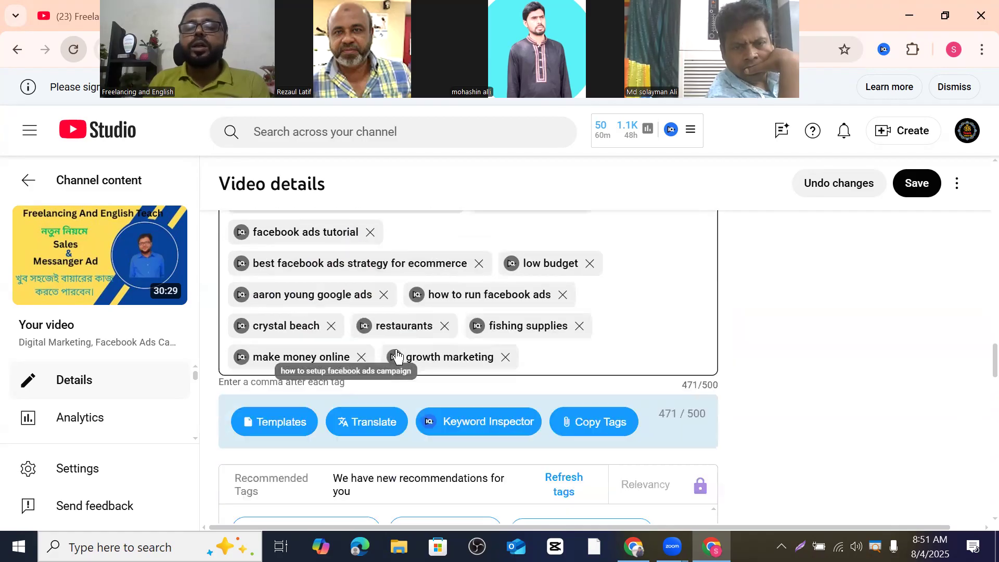
Step: Enter "fb ads" as a new tag after "growth marketing"
click(527, 348)
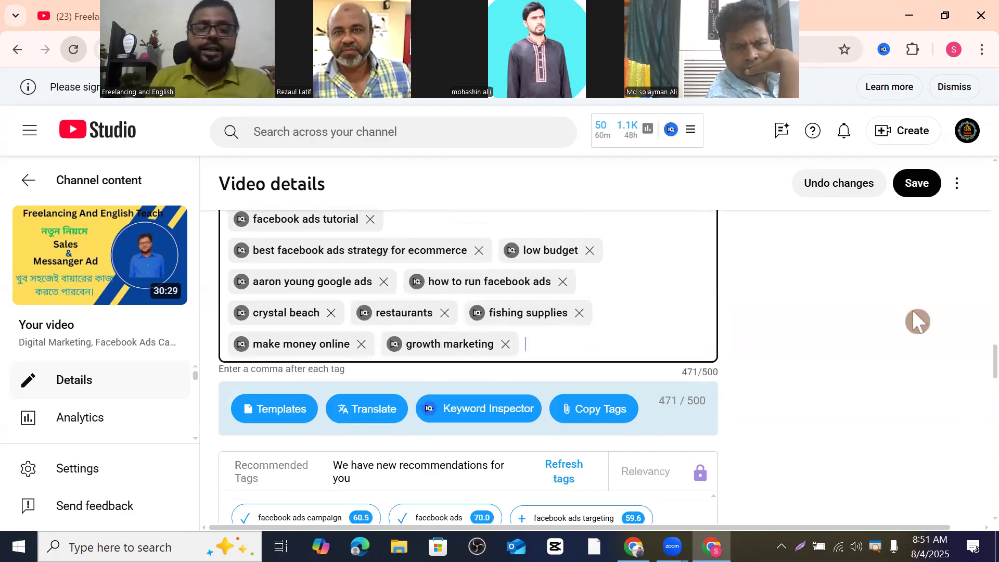
text(fb)
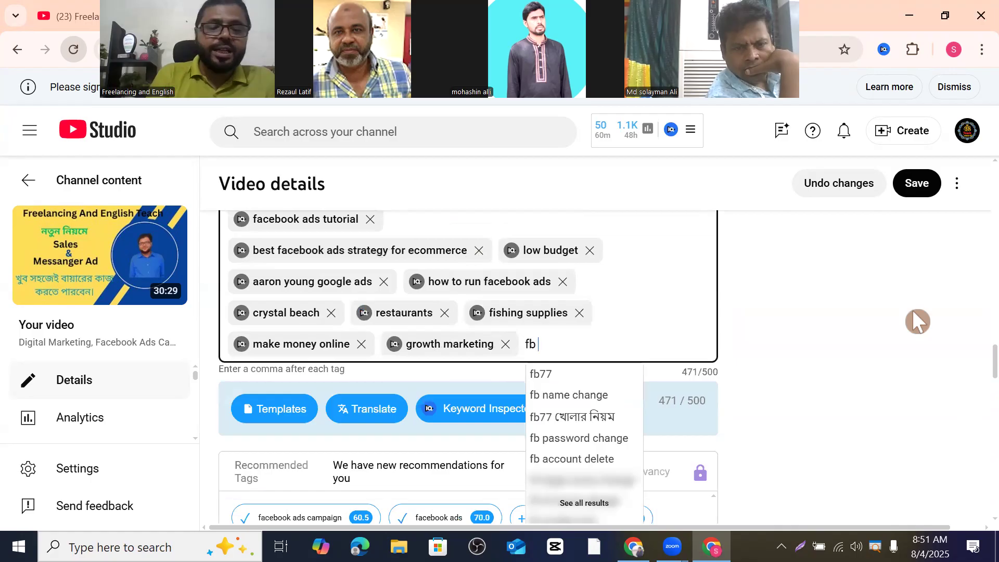
text( ads)
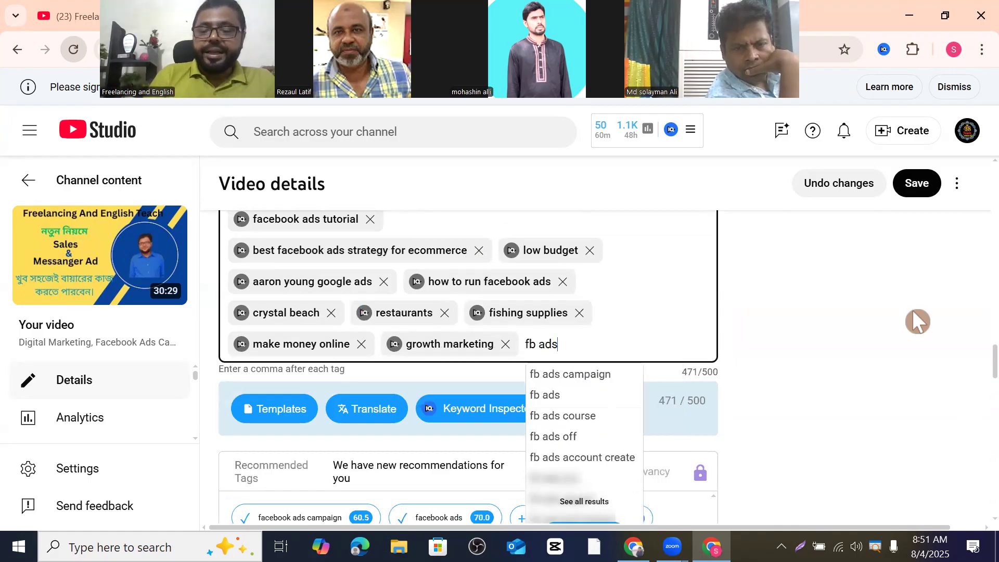
key(Return)
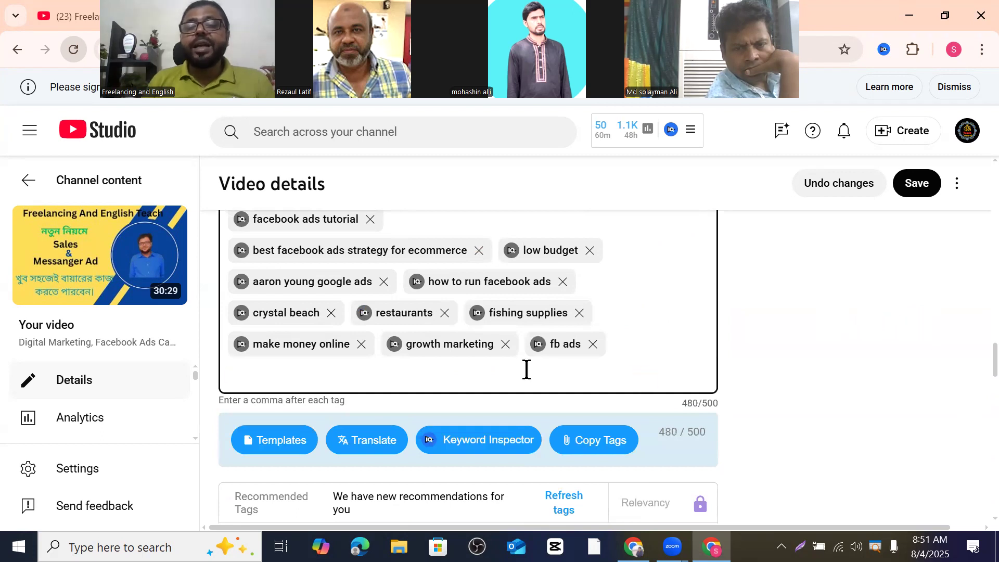
Step: Inspect the "fb ads" tag, add "ecommerce" and "hubspot academy" as tags, and remove the "best facebook ads strategy for ecommerce" tag
click(538, 344)
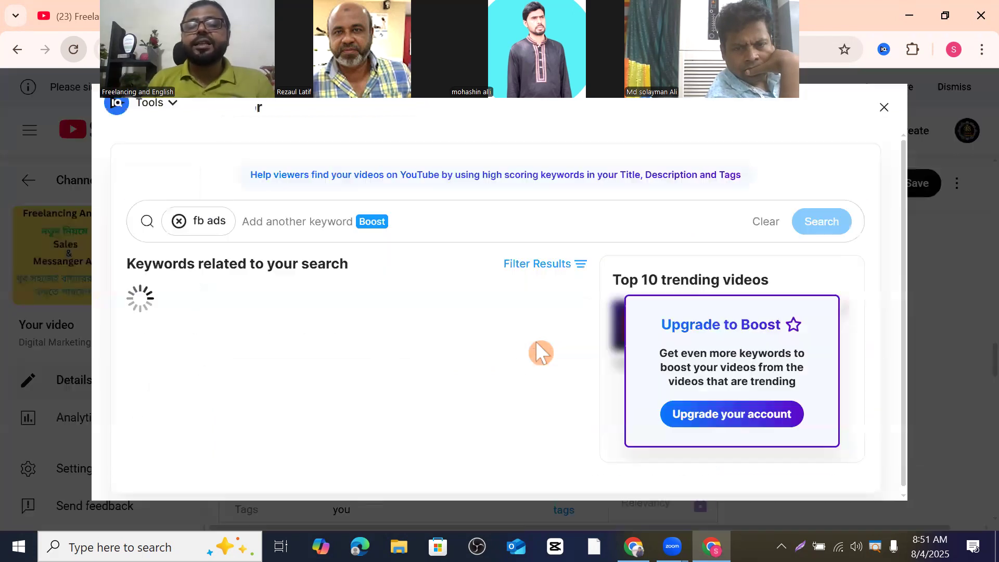
scroll(304, 359, down, 5)
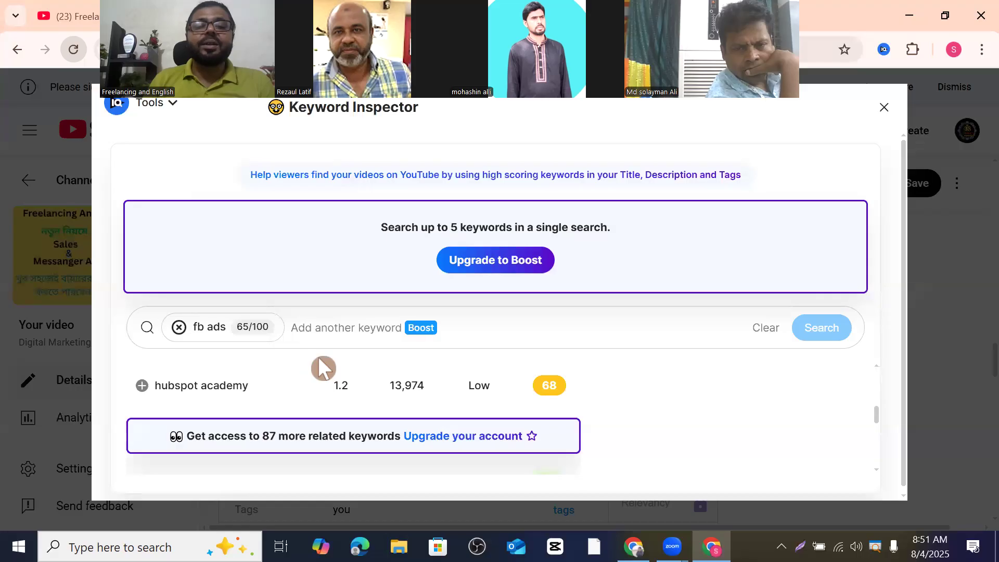
scroll(324, 379, up, 2)
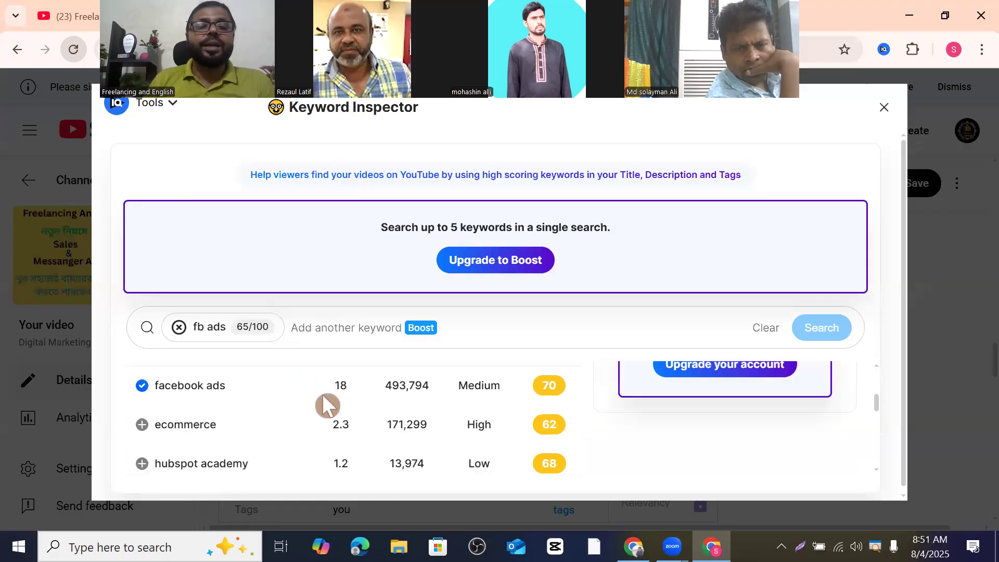
click(141, 424)
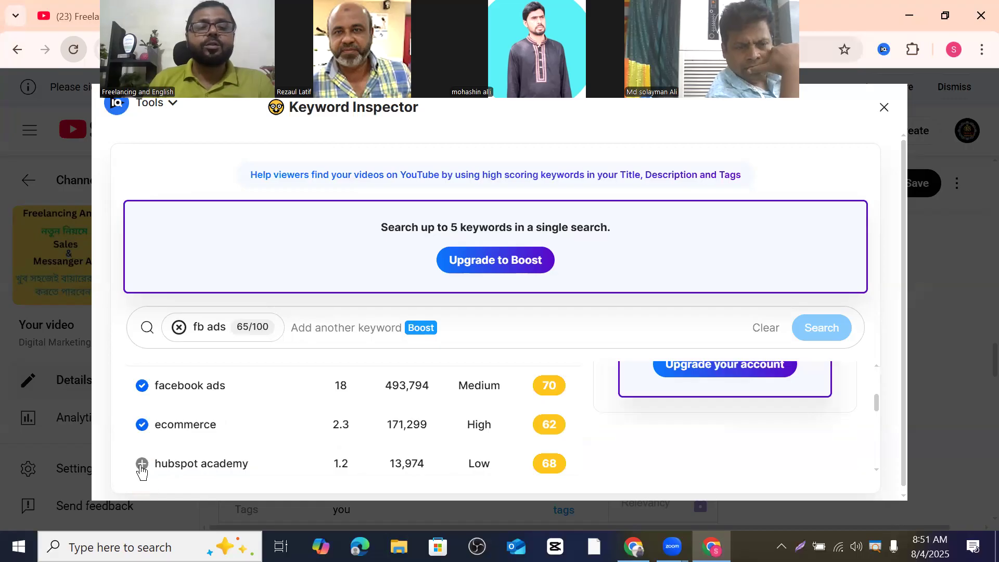
click(141, 464)
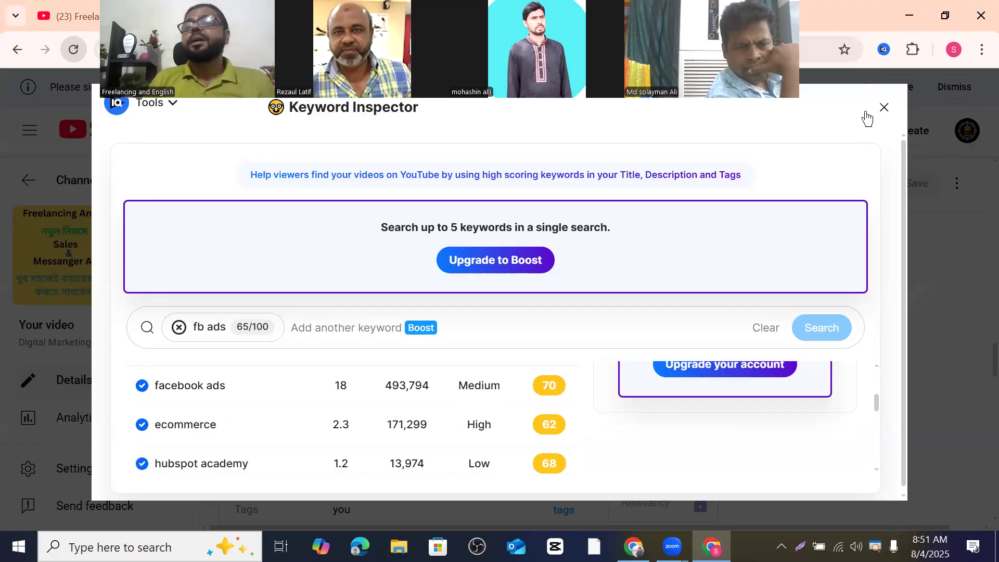
click(884, 108)
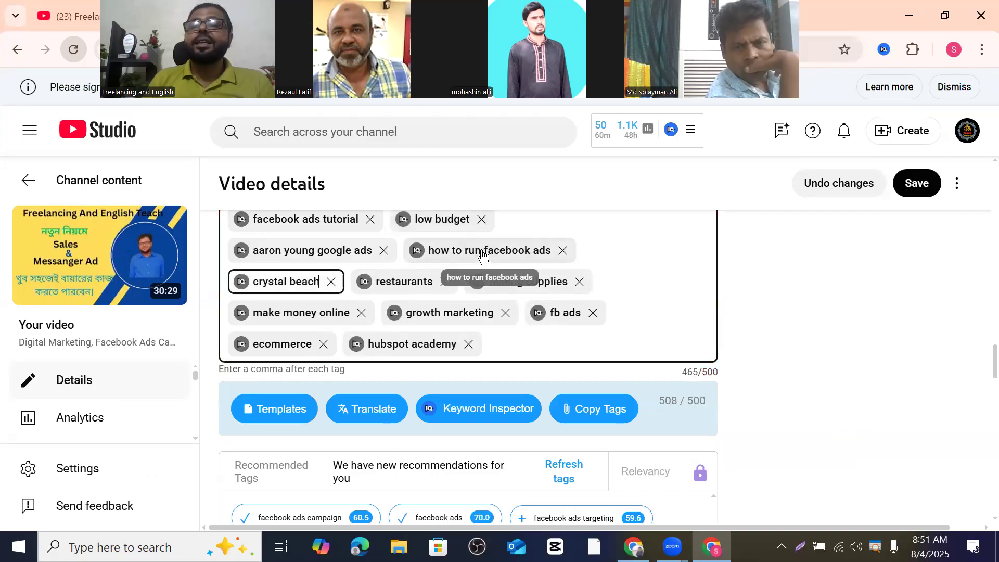
Step: Check the revised tag list against the 500-character limit and save the video details
scroll(489, 282, up, 5)
scroll(460, 327, down, 5)
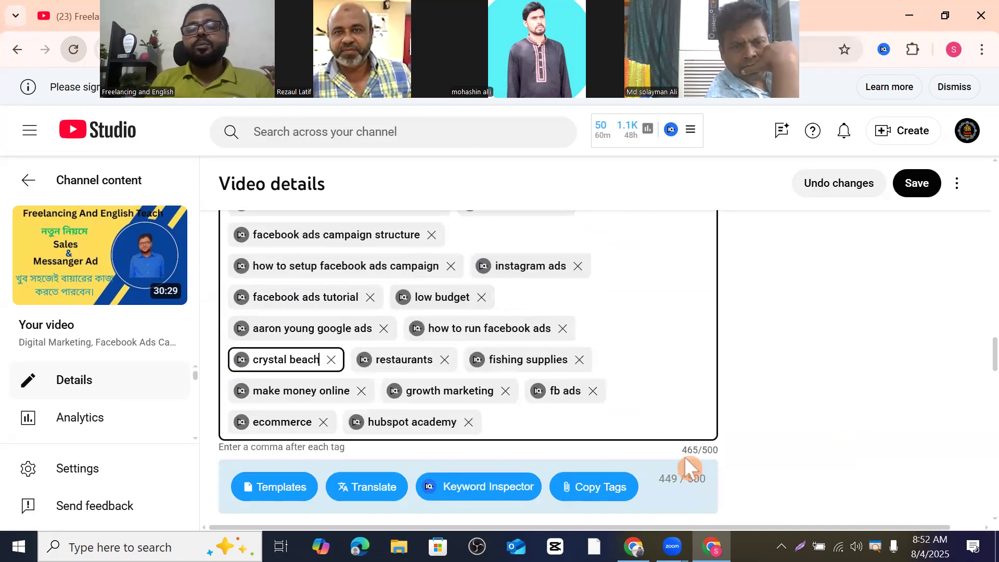
scroll(593, 394, up, 5)
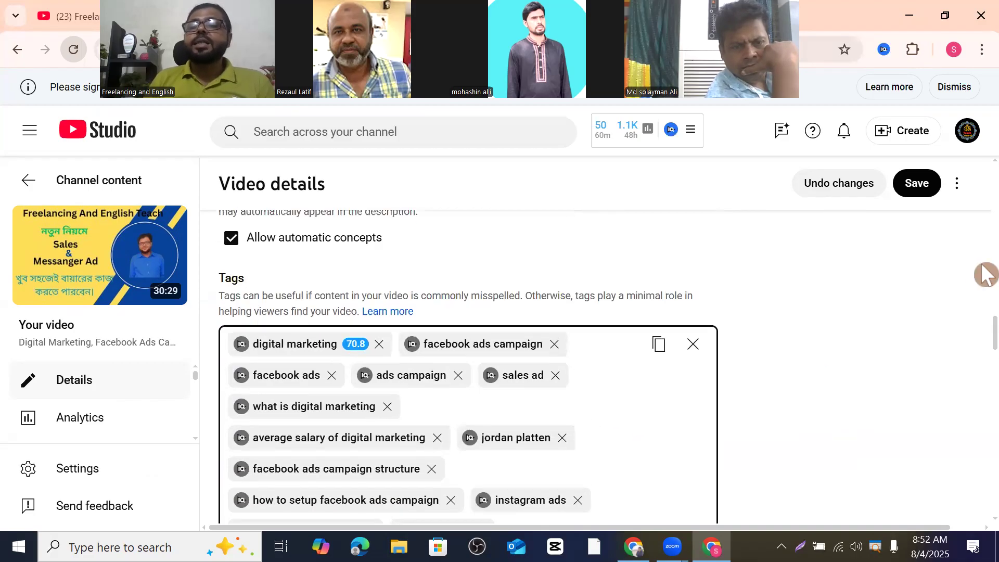
click(924, 191)
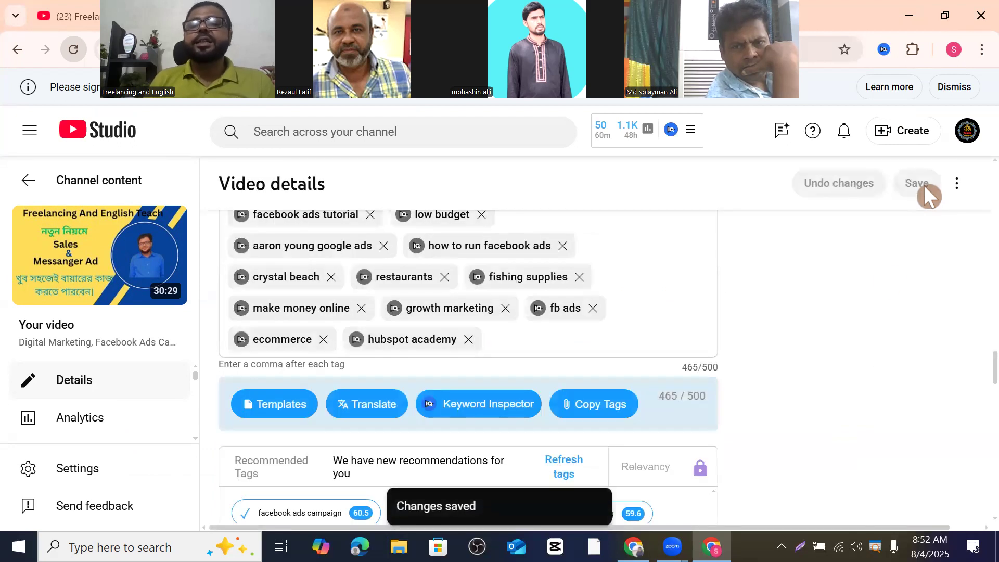
Step: Examine the vidIQ SEO score's actionable and performance ratings, the thumbnail section and the saved tags
scroll(918, 382, up, 10)
scroll(920, 395, up, 10)
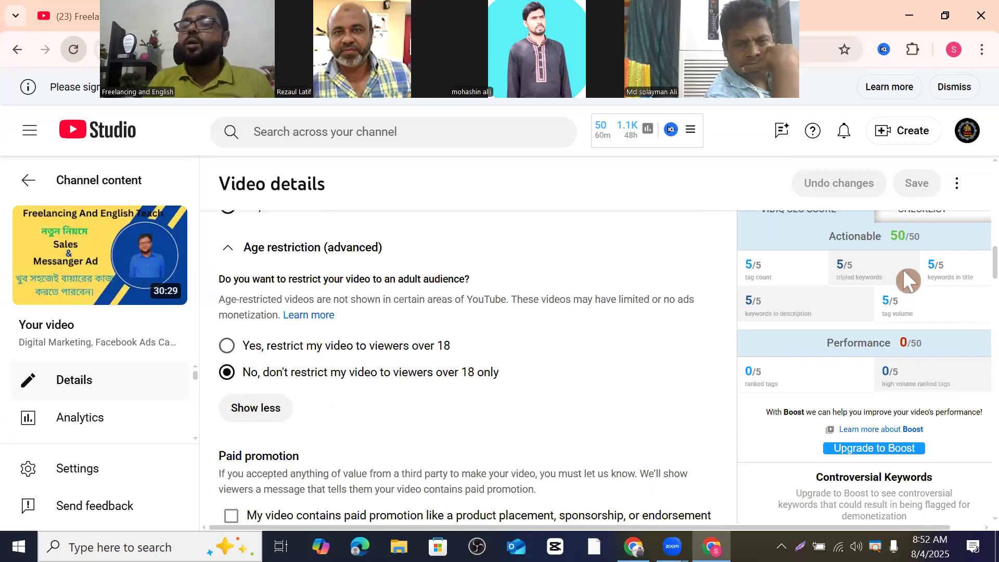
scroll(903, 270, down, 1)
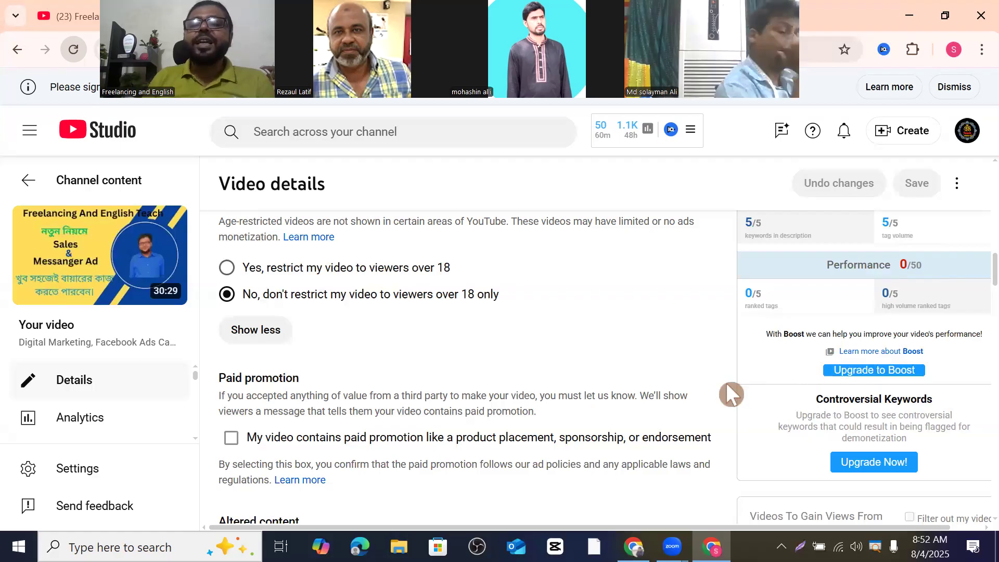
scroll(463, 372, up, 15)
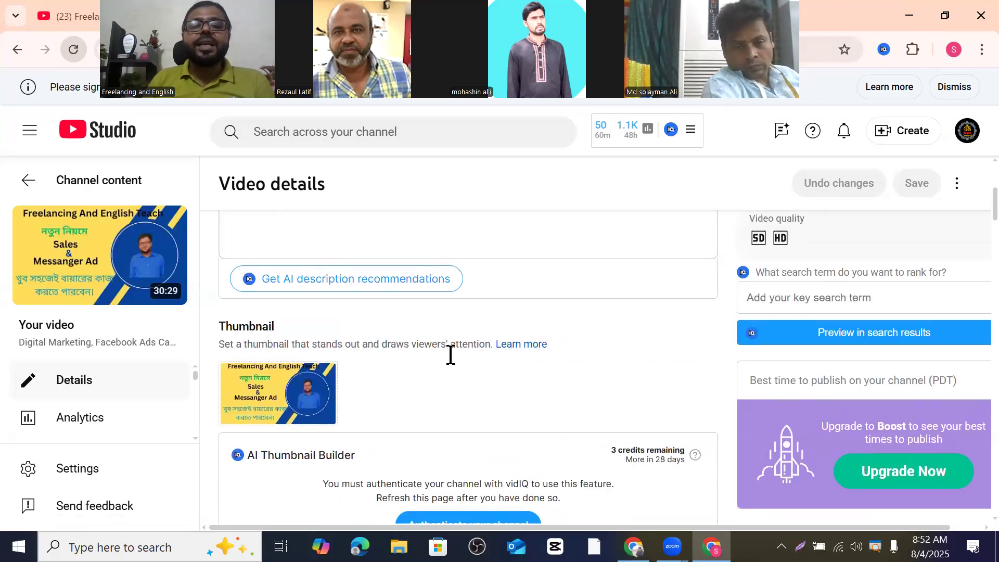
scroll(454, 353, down, 20)
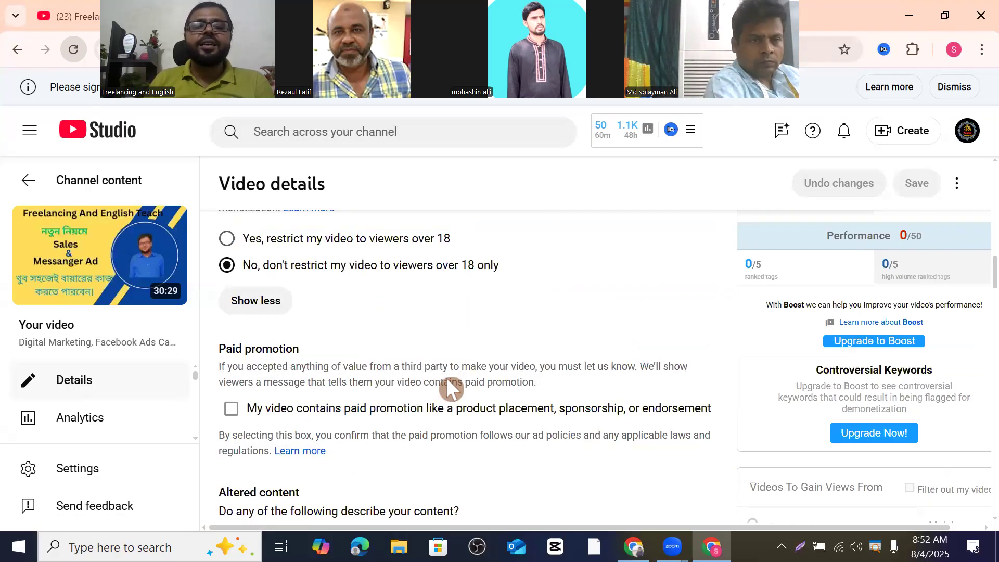
scroll(450, 389, down, 6)
scroll(486, 364, down, 3)
scroll(485, 373, up, 3)
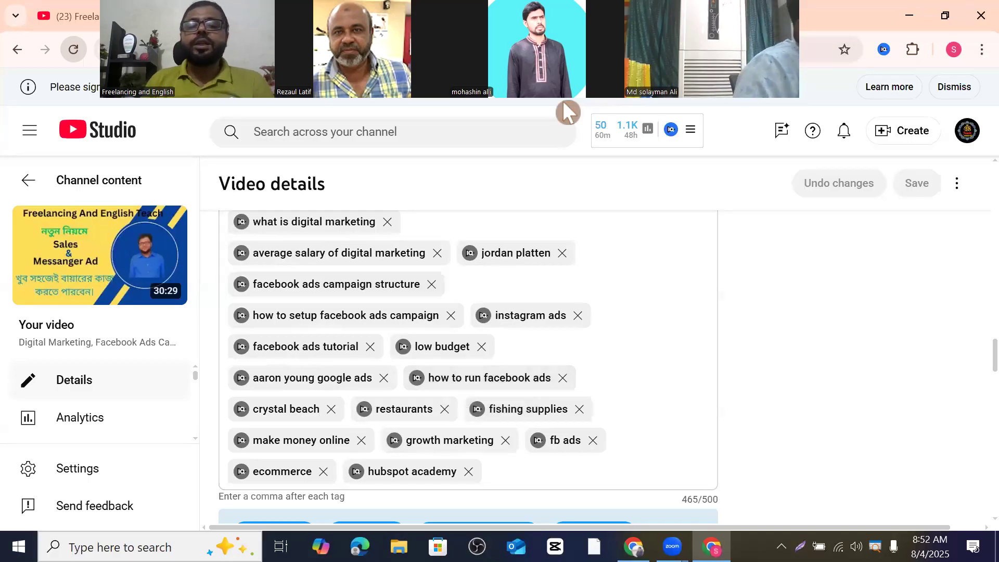
Step: Compare the video's description with its tags and view the keyword score details of the "digital marketing" tag
scroll(617, 196, up, 10)
scroll(338, 352, up, 15)
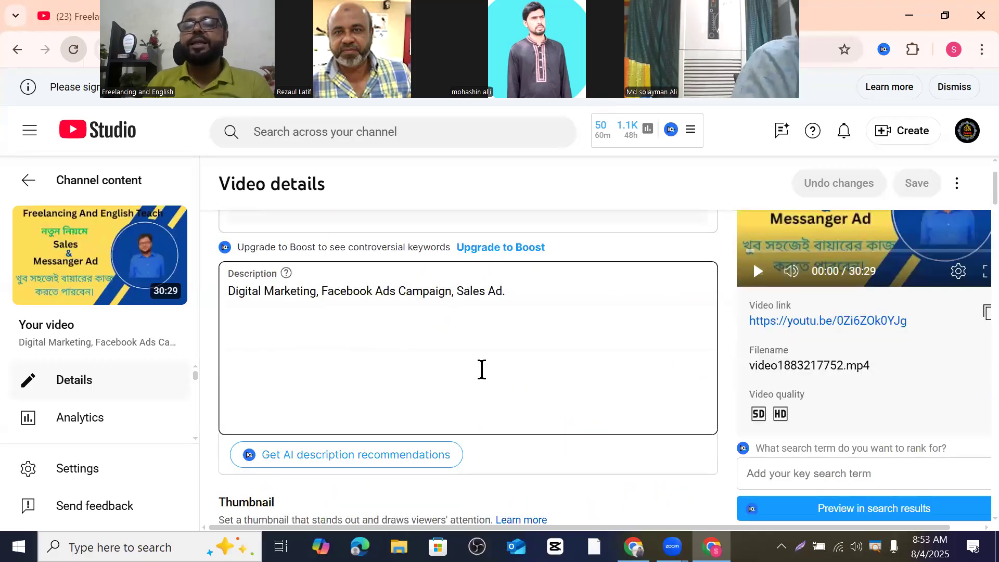
scroll(479, 369, down, 15)
scroll(491, 312, down, 7)
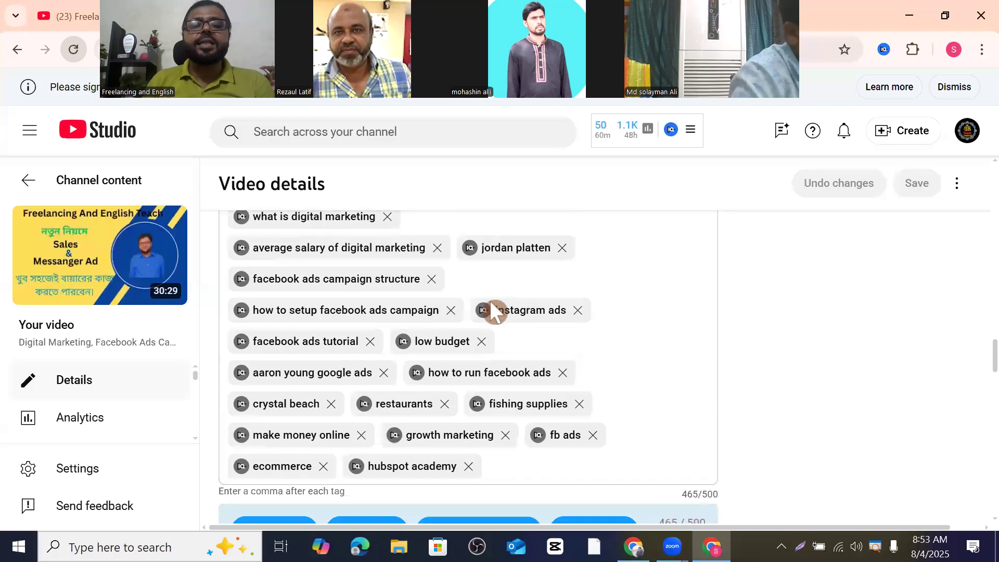
scroll(469, 301, up, 1)
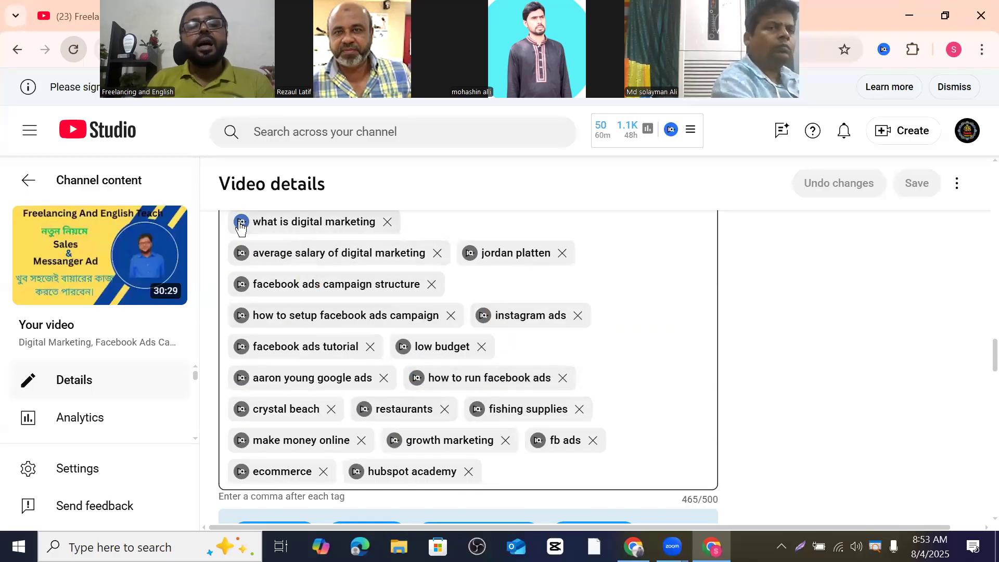
scroll(421, 237, up, 3)
mouse_move(358, 318)
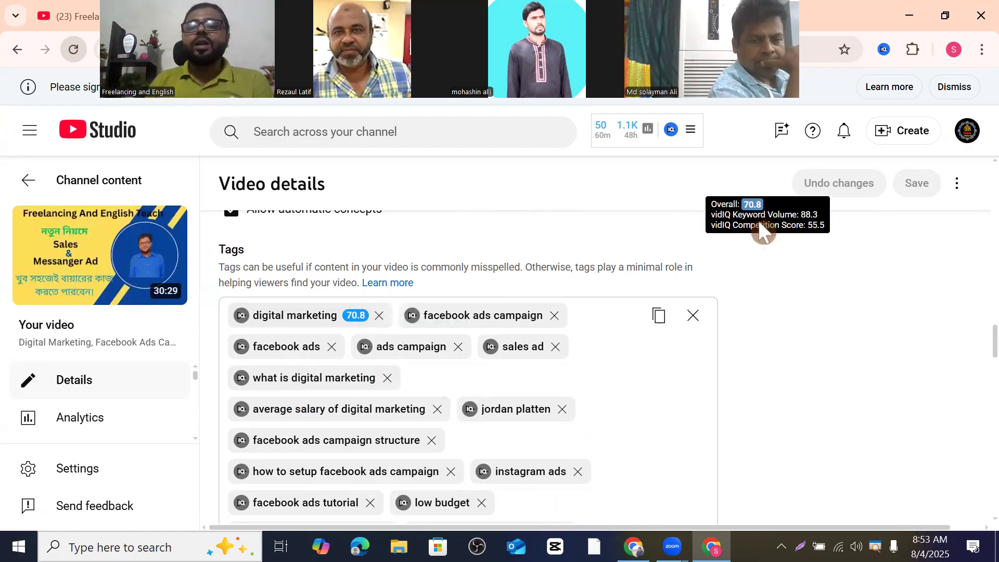
Step: Examine the performance ratings for ranked tags and high volume ranked tags alongside the first tags in the list
scroll(879, 331, up, 4)
scroll(879, 331, up, 10)
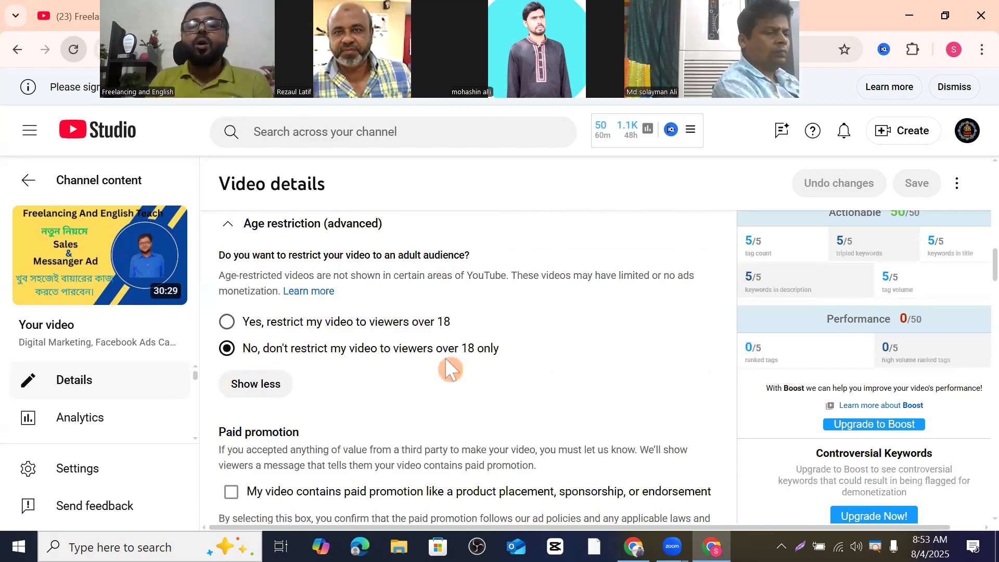
scroll(446, 361, down, 15)
scroll(446, 371, down, 2)
scroll(446, 370, up, 2)
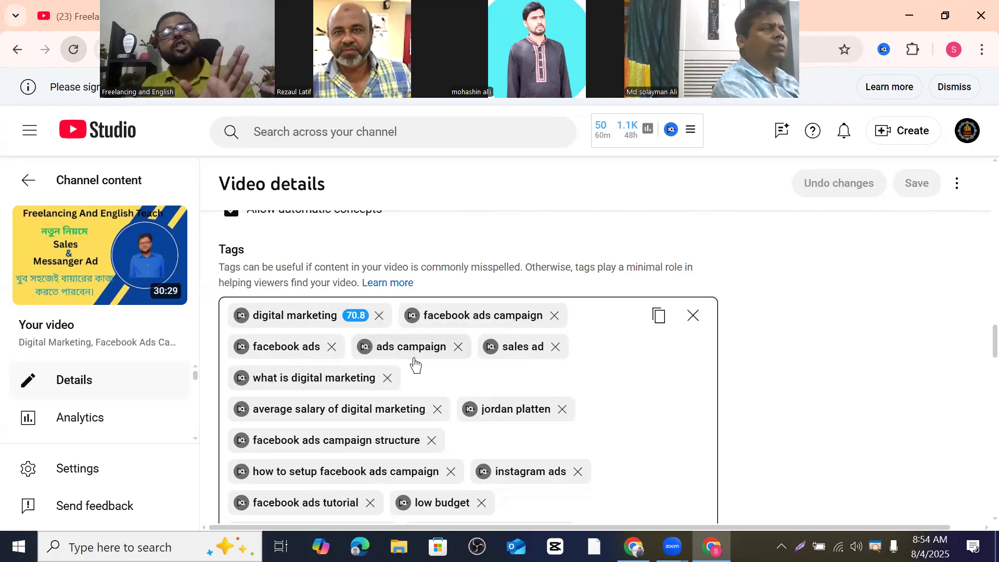
scroll(687, 453, up, 15)
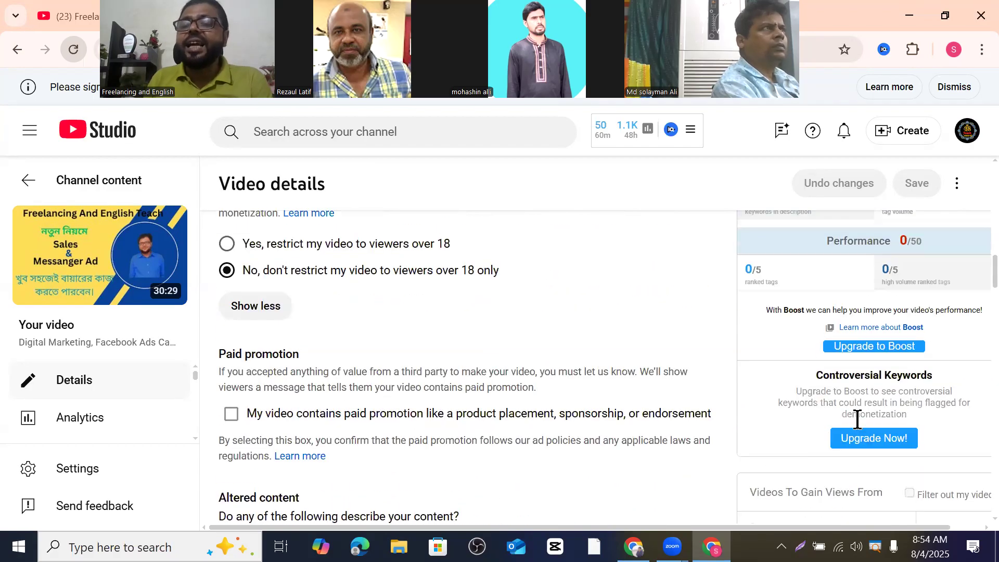
scroll(942, 328, up, 2)
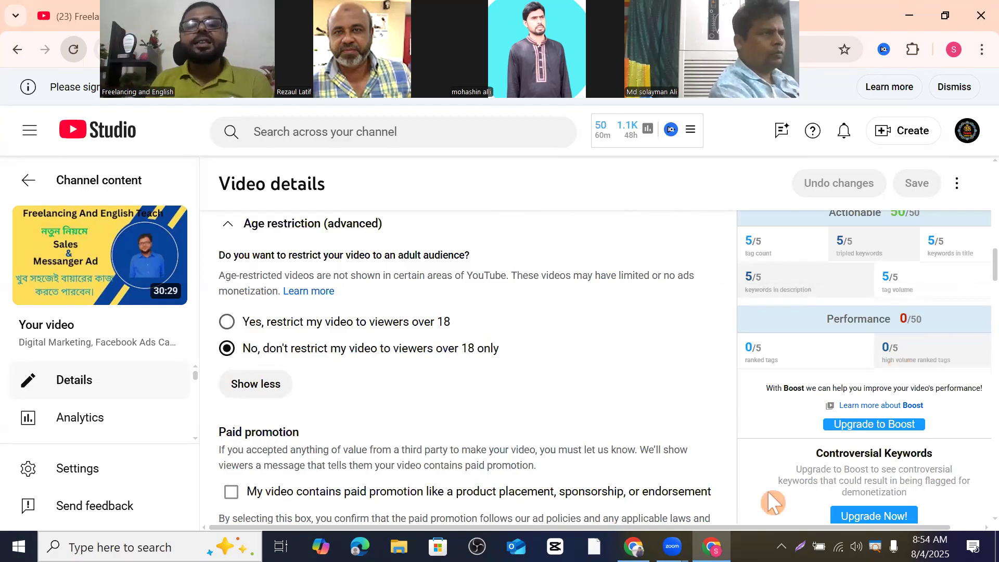
scroll(372, 395, down, 10)
scroll(373, 382, down, 5)
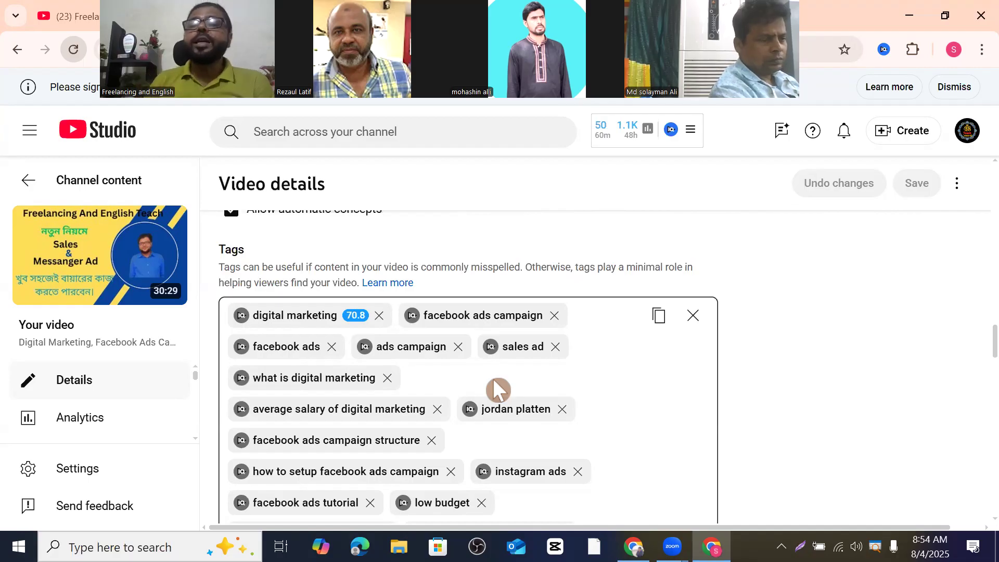
Step: Review the vidIQ SEO score once more, then the altered content section and the video's title and description
scroll(853, 429, up, 5)
scroll(850, 417, up, 10)
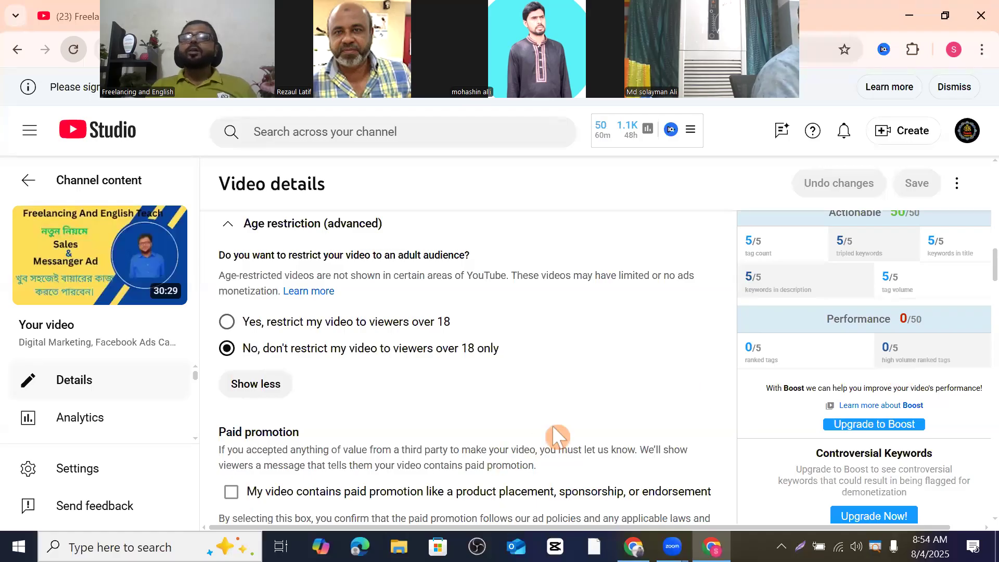
scroll(464, 412, up, 3)
scroll(544, 431, down, 3)
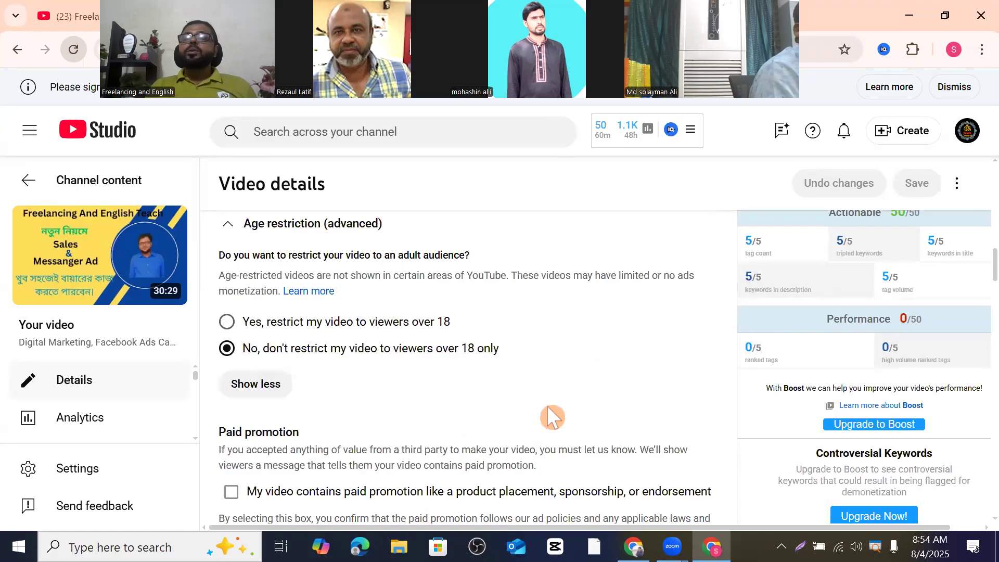
scroll(483, 384, down, 5)
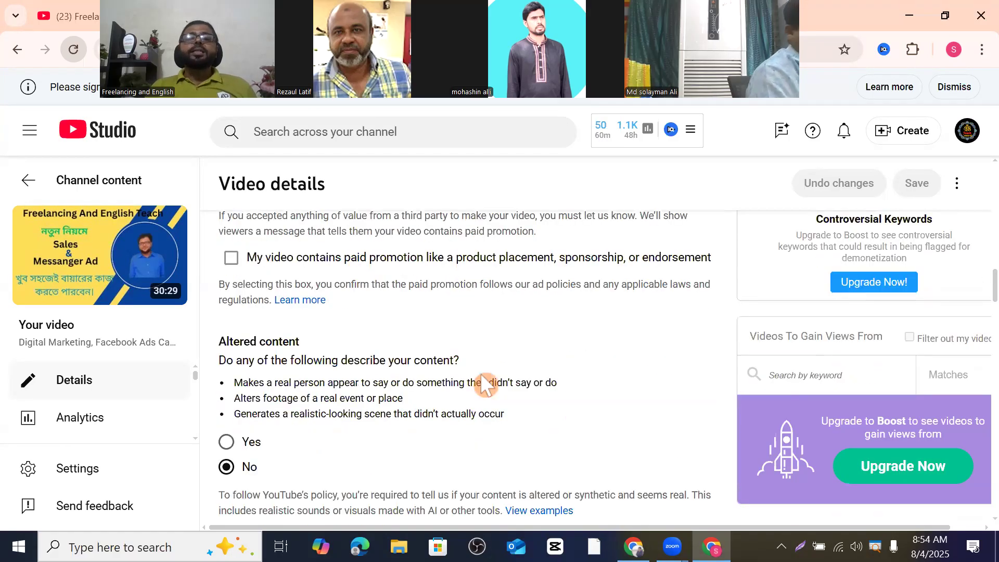
scroll(484, 384, up, 6)
scroll(485, 384, up, 15)
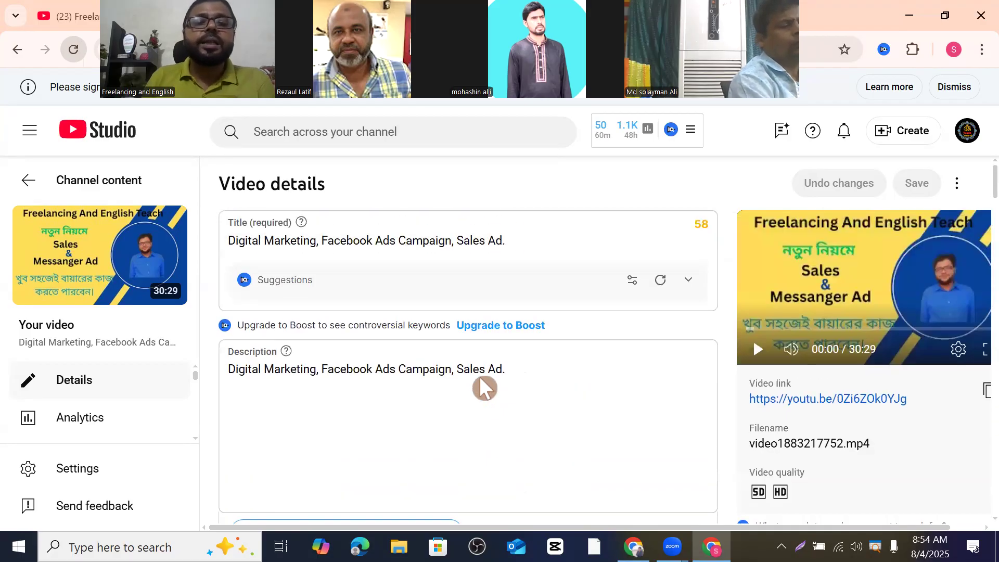
Step: Inspect the "jordan platten" tag and examine the search volume, competition and overall score of it and its related keywords
scroll(483, 387, down, 20)
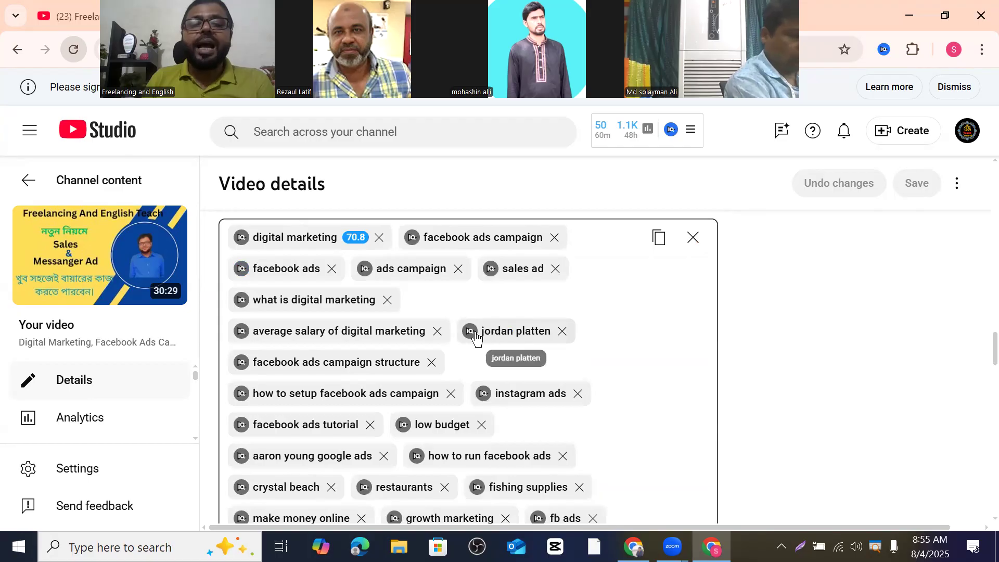
click(469, 331)
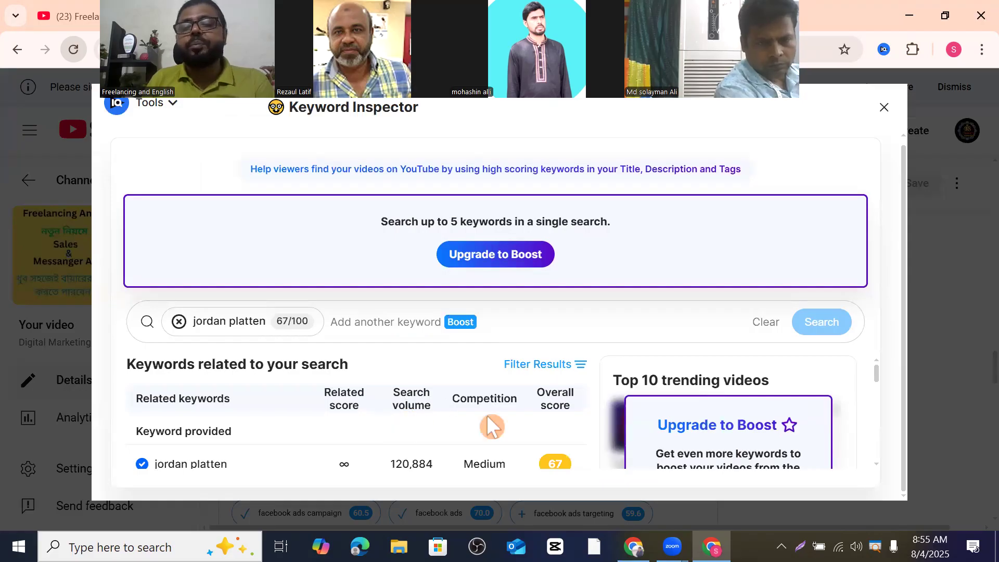
scroll(569, 420, down, 2)
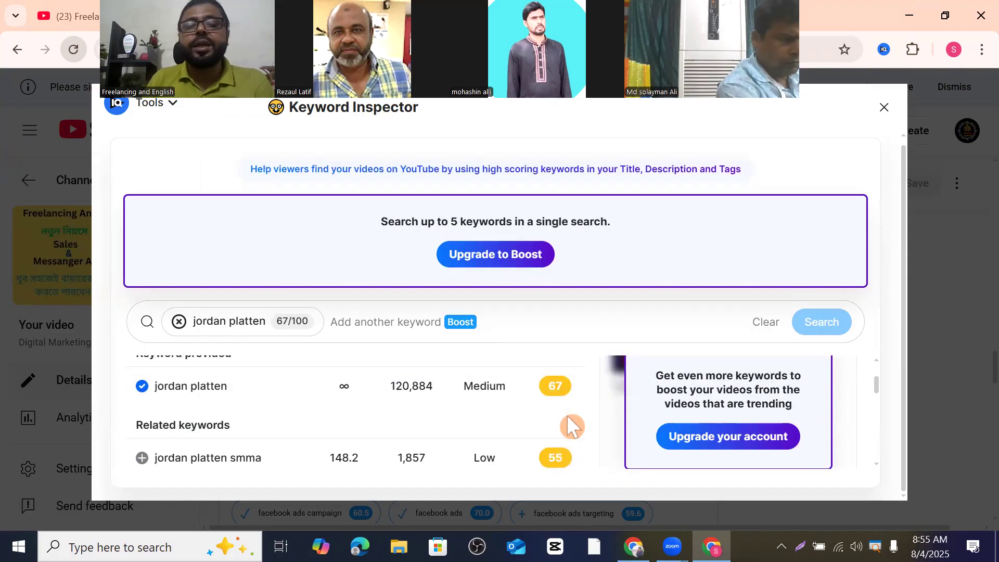
scroll(486, 413, up, 2)
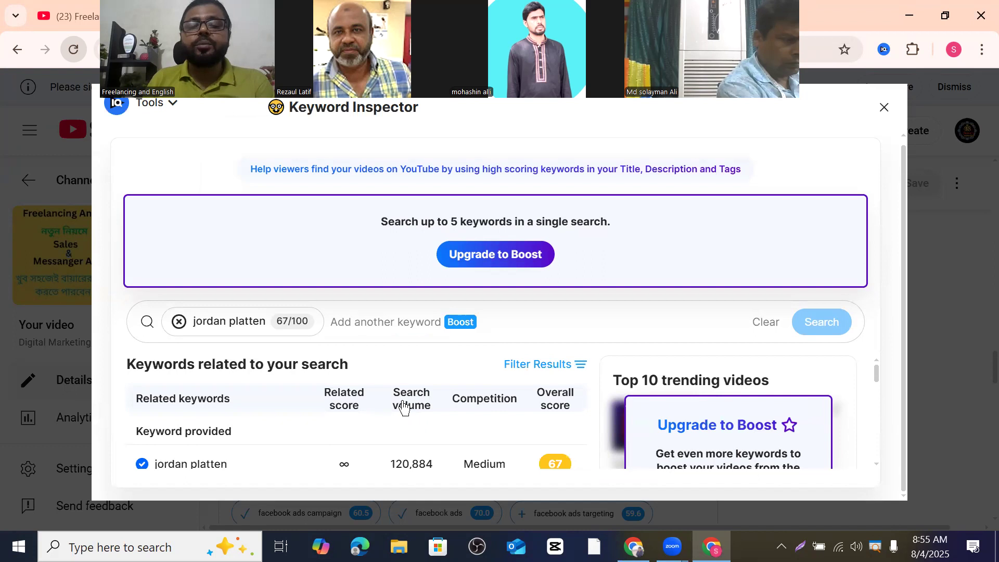
scroll(417, 431, down, 3)
scroll(414, 409, down, 3)
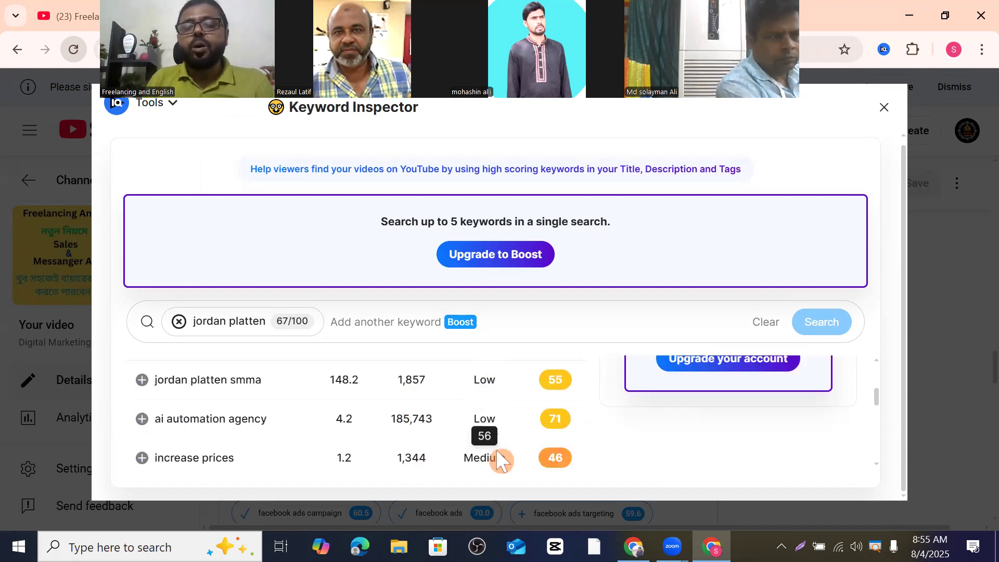
scroll(498, 387, up, 3)
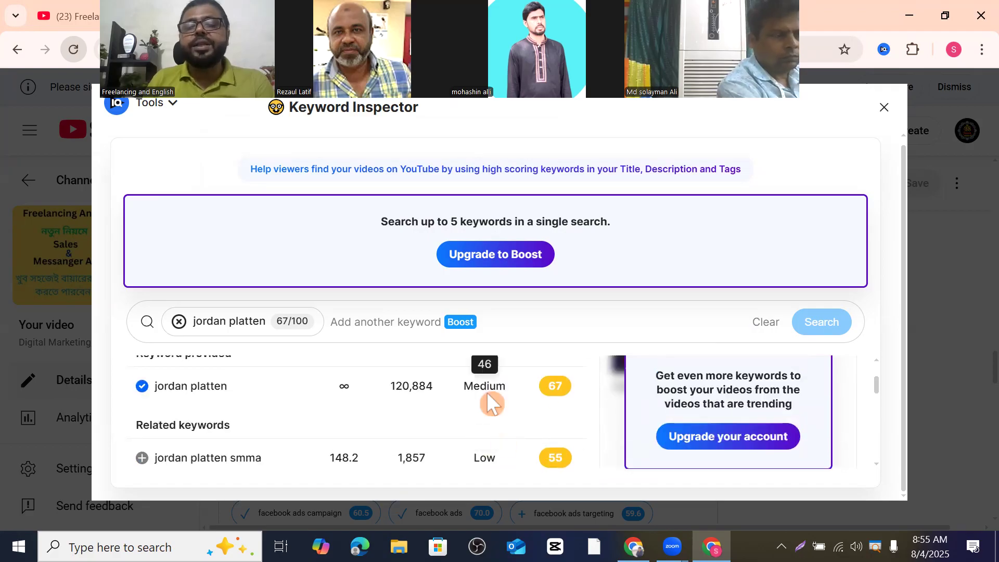
scroll(501, 434, up, 3)
scroll(479, 408, down, 2)
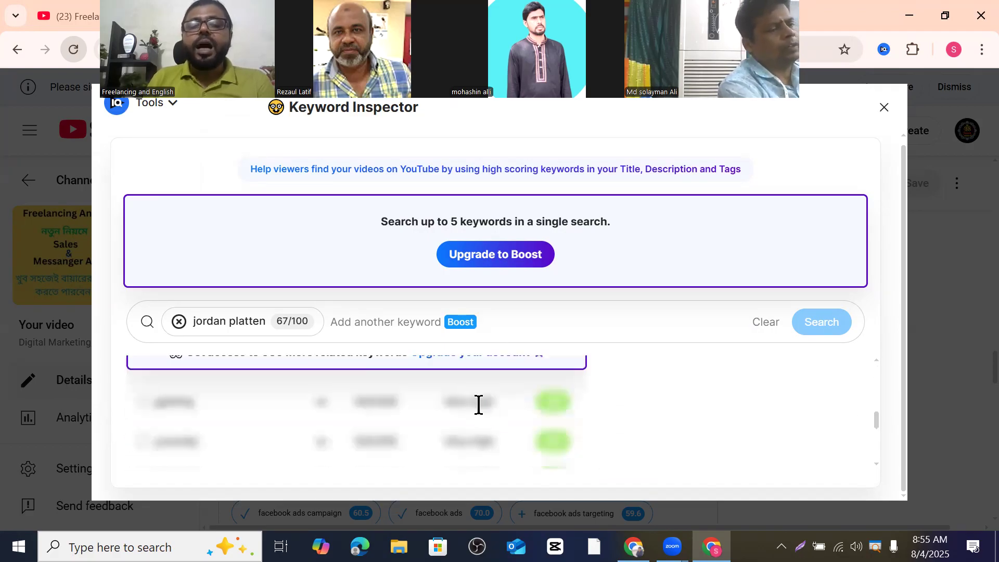
scroll(477, 404, up, 3)
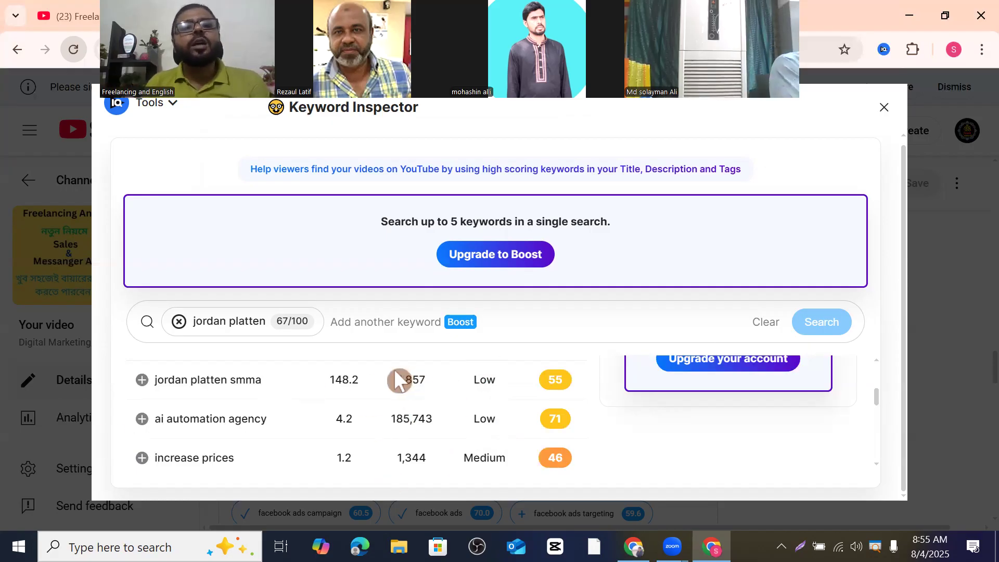
Step: Check the remaining related keywords for "jordan platten", close the Keyword Inspector and review the video's title and description
scroll(472, 452, down, 3)
scroll(473, 452, up, 5)
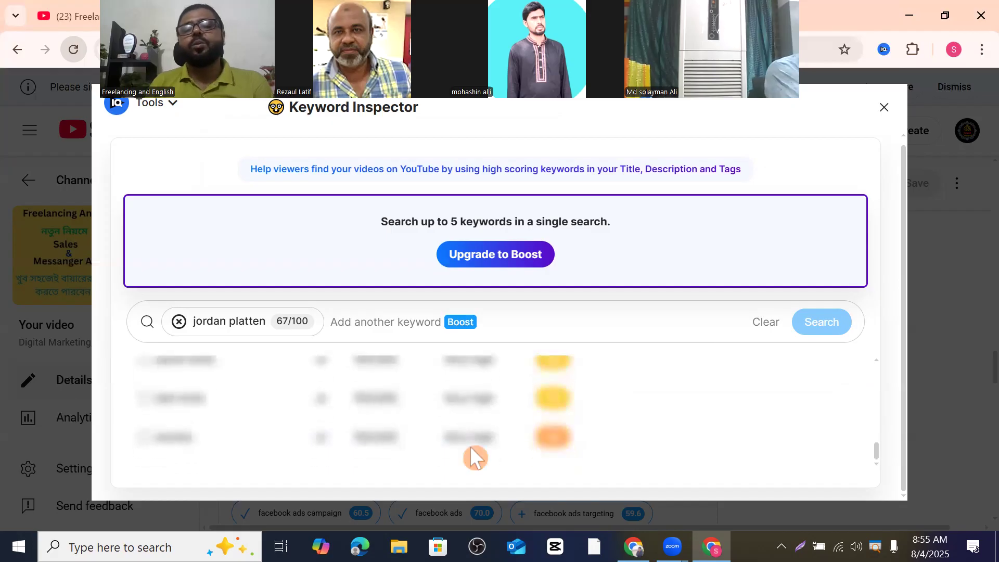
click(884, 107)
scroll(386, 403, up, 10)
scroll(387, 312, up, 15)
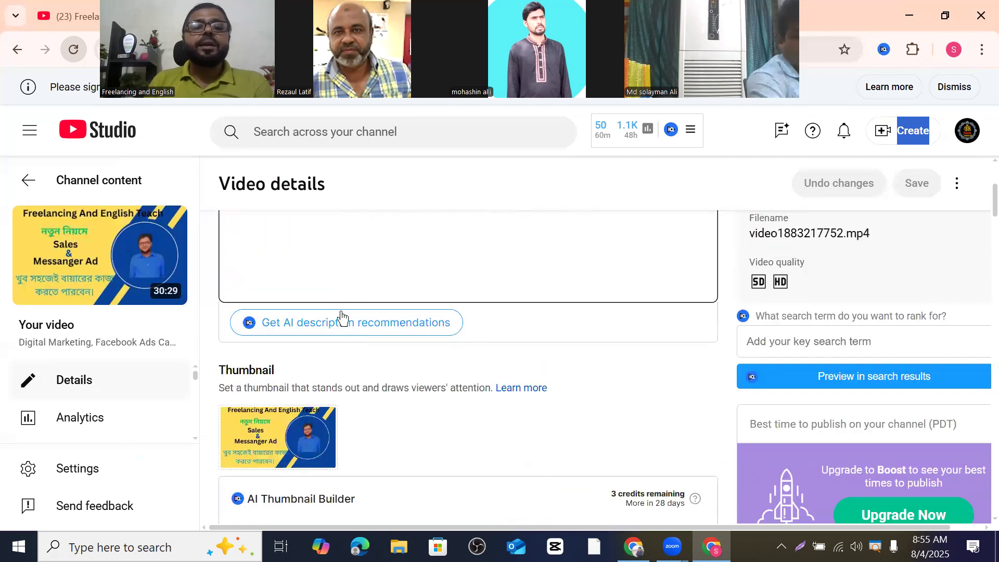
scroll(341, 318, up, 4)
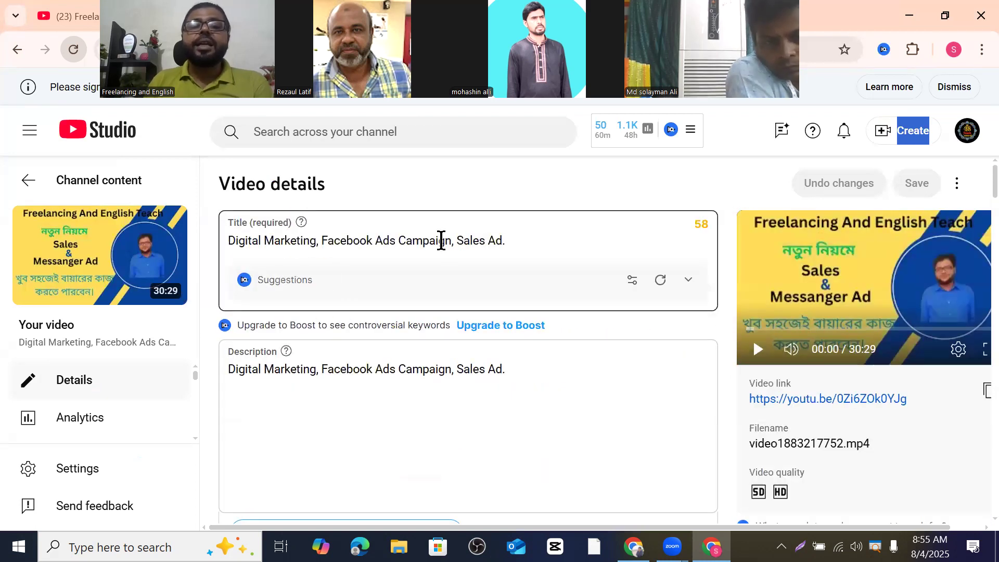
scroll(456, 240, down, 3)
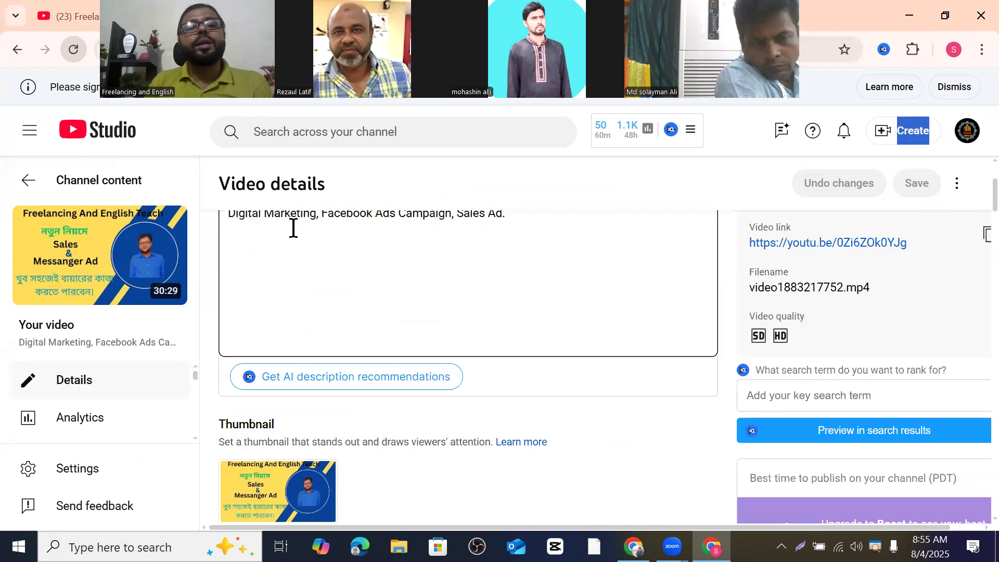
Step: Copy all of the video's tags from the tag list
scroll(331, 247, down, 20)
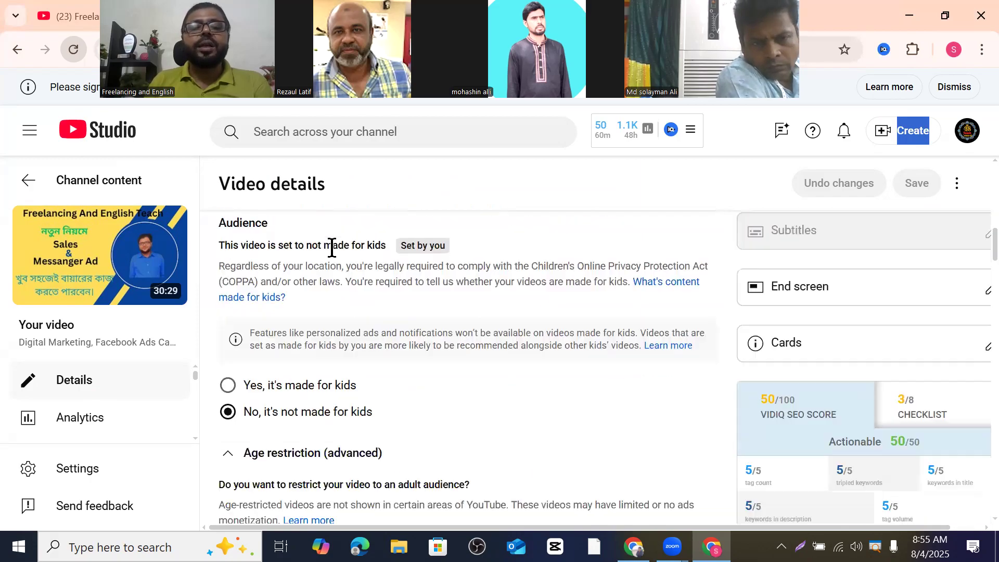
scroll(369, 375, down, 7)
scroll(374, 380, up, 1)
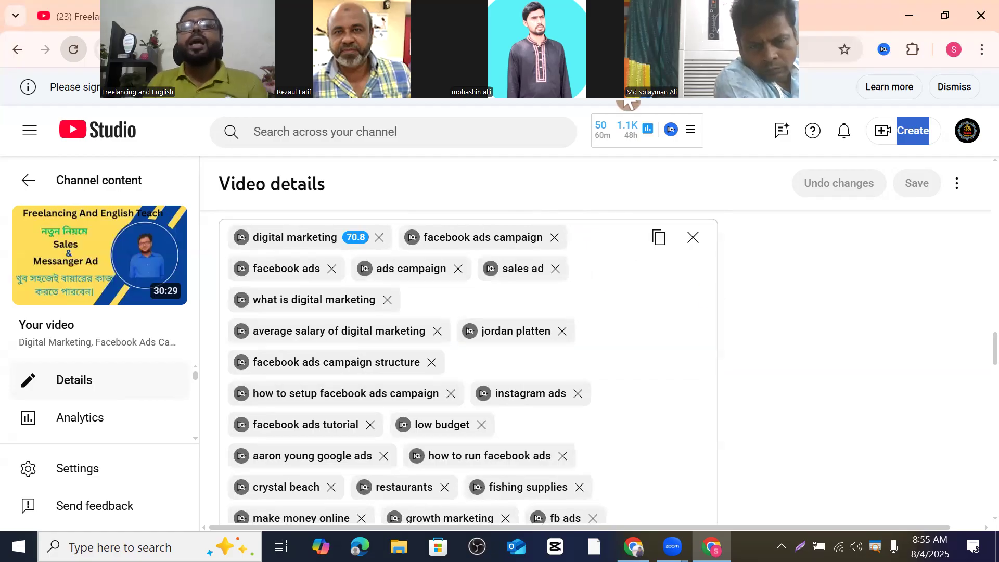
click(658, 242)
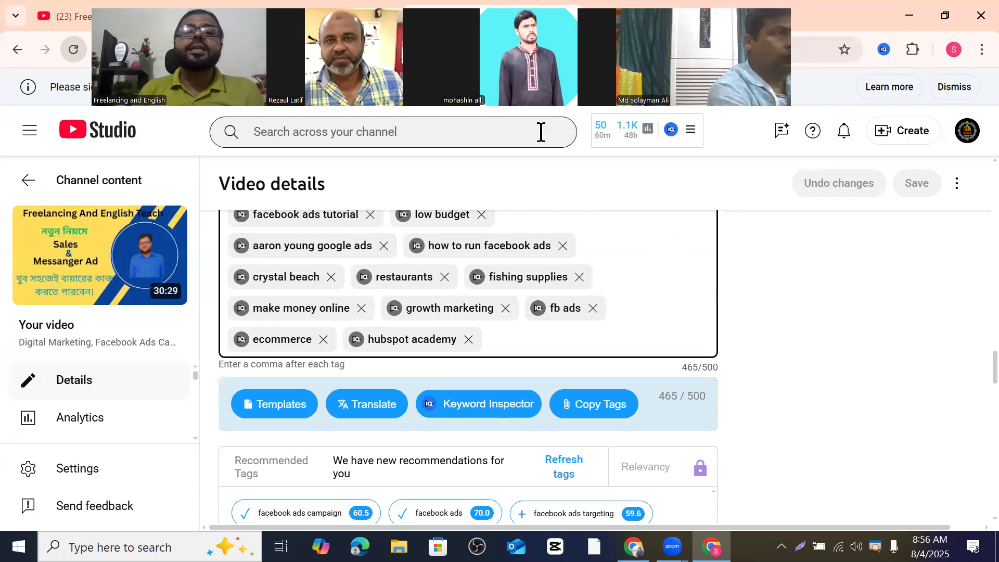
Step: Paste the copied tags on a new line below the description text "Digital Marketing, Facebook Ads Campaign, Sales Ad."
scroll(528, 424, up, 20)
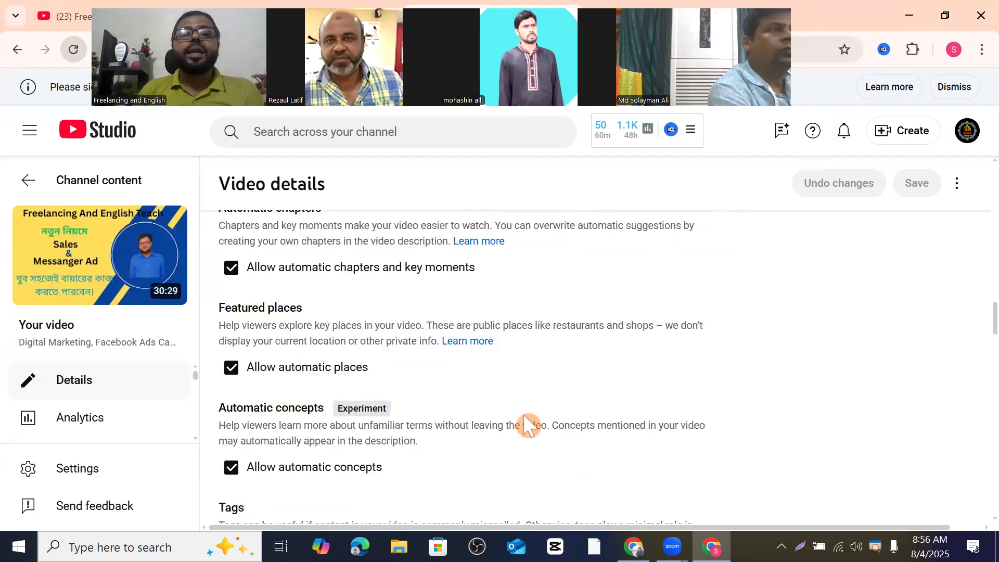
scroll(536, 447, up, 10)
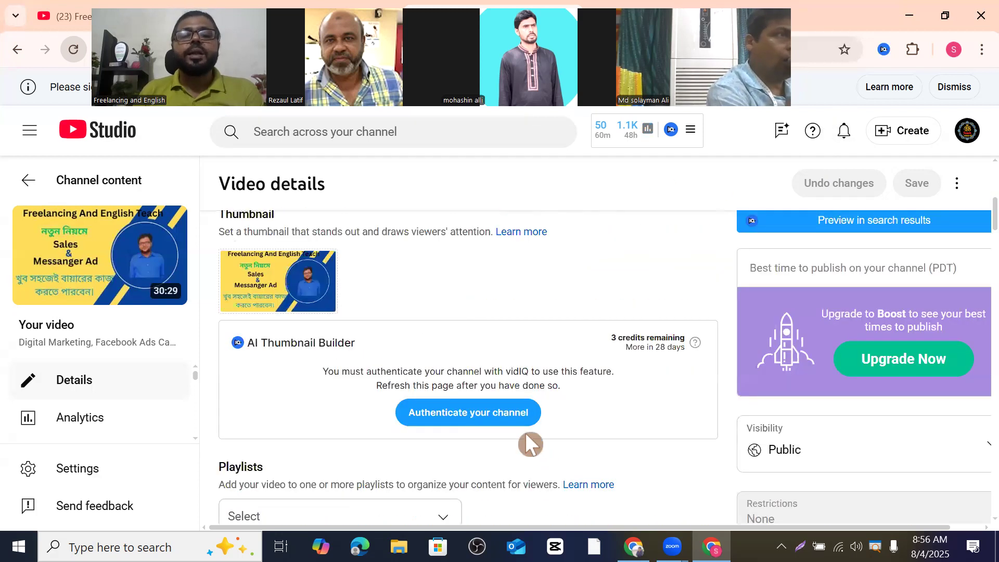
click(520, 371)
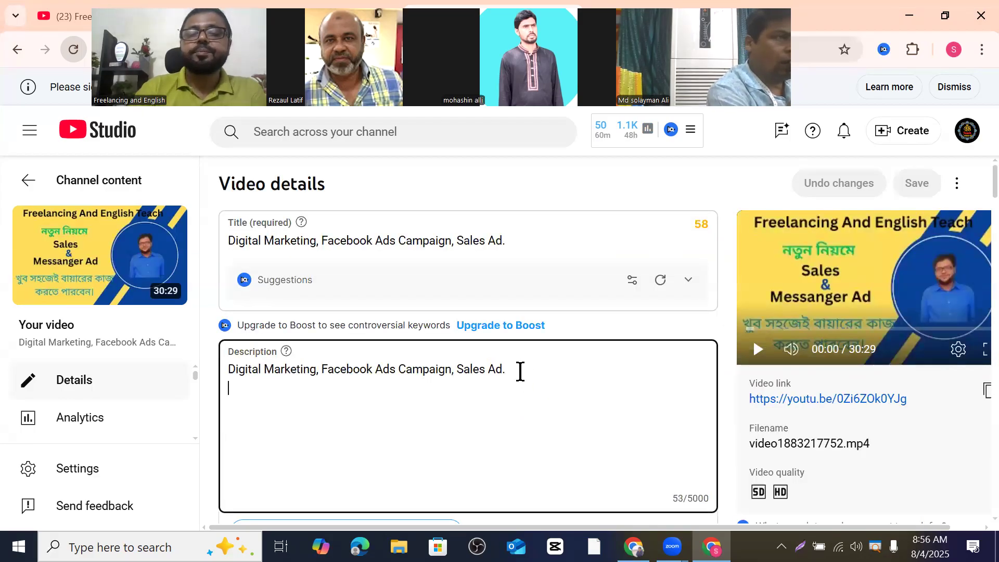
key(Return)
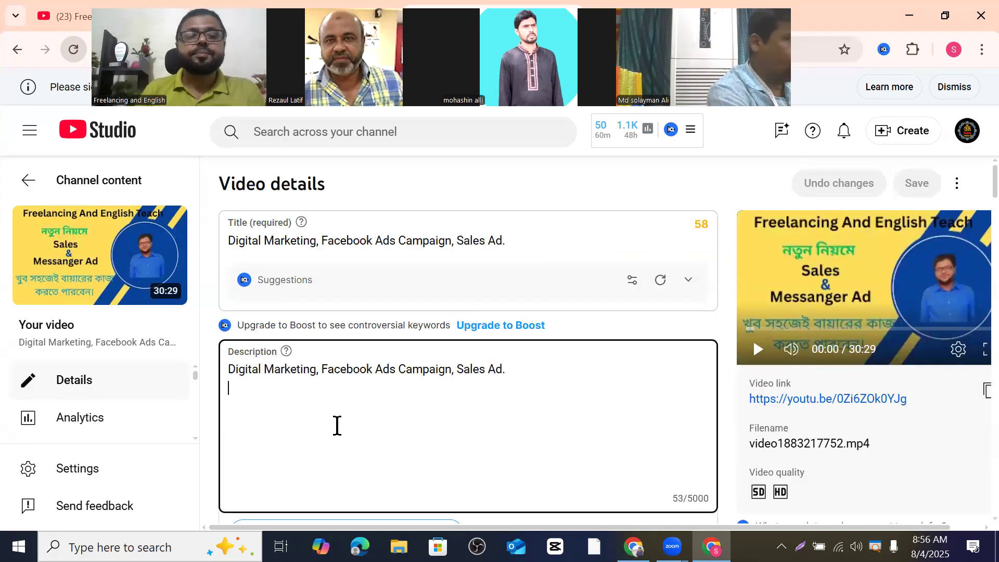
right_click(232, 390)
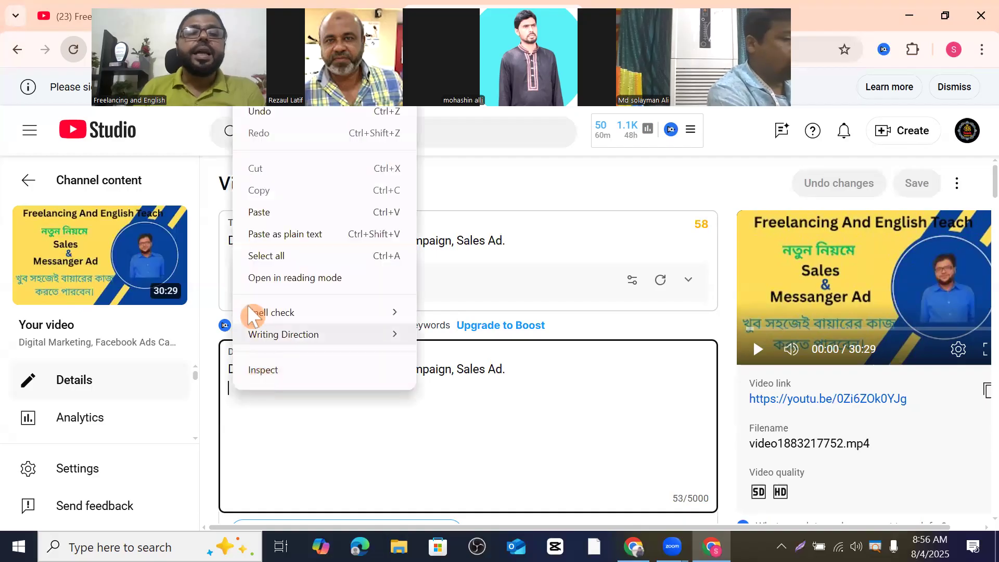
click(261, 211)
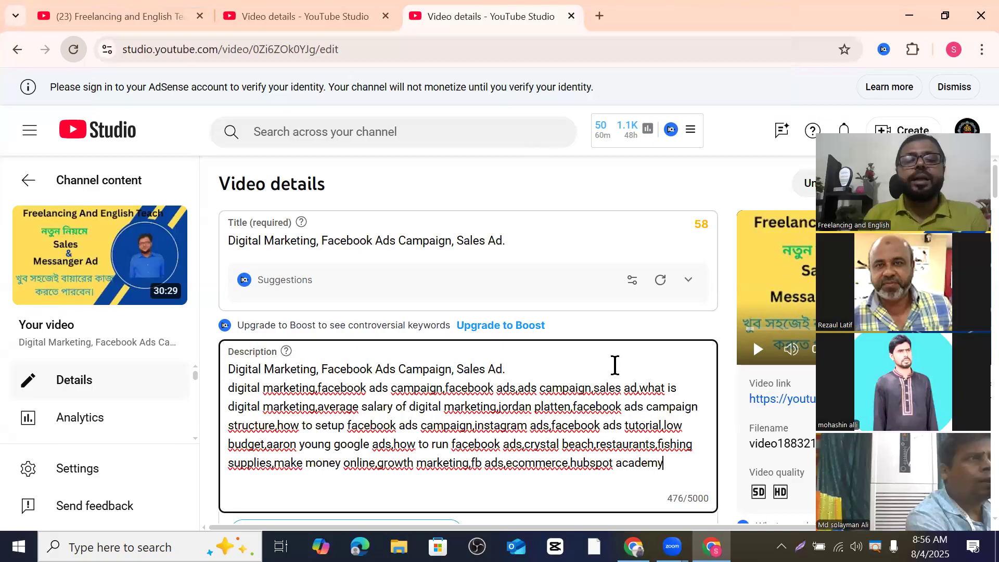
Step: Compare the video's tag list with the tags pasted in the description
scroll(572, 375, down, 3)
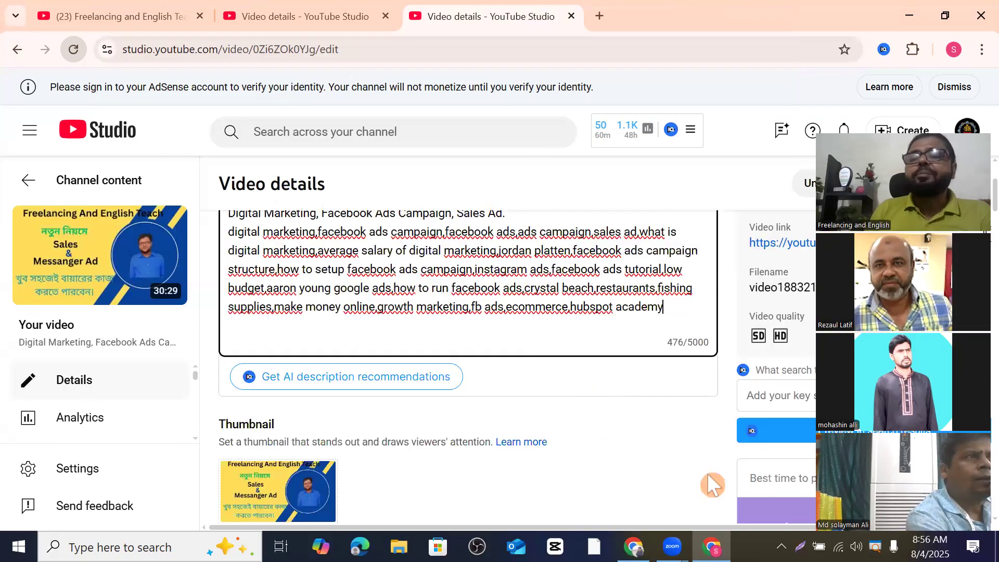
scroll(598, 458, down, 4)
scroll(525, 438, down, 20)
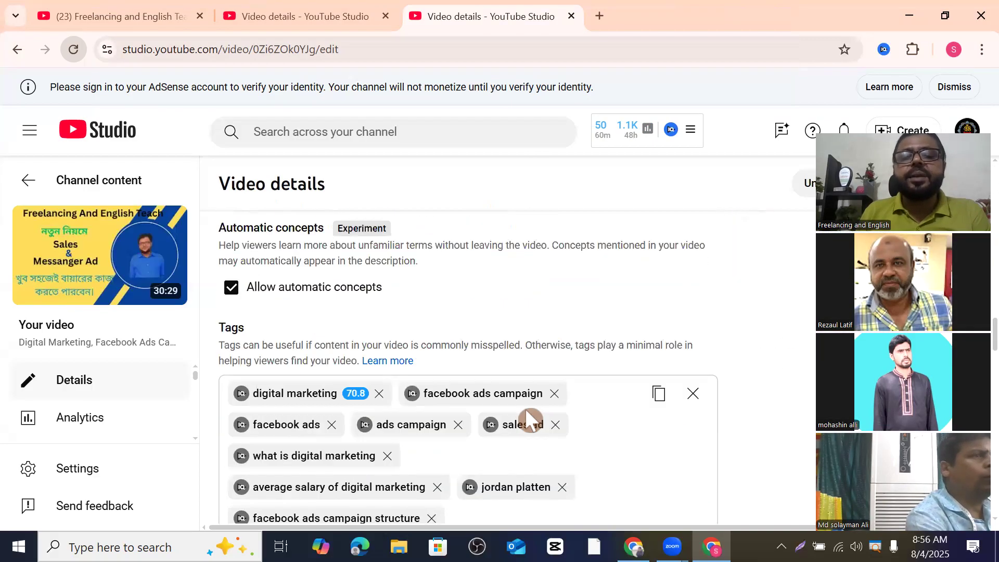
scroll(526, 411, up, 3)
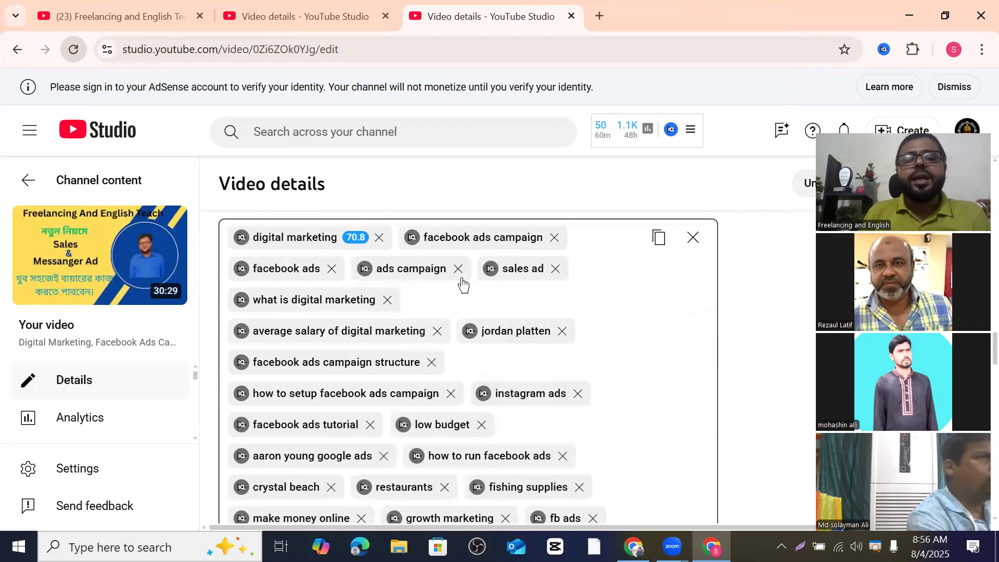
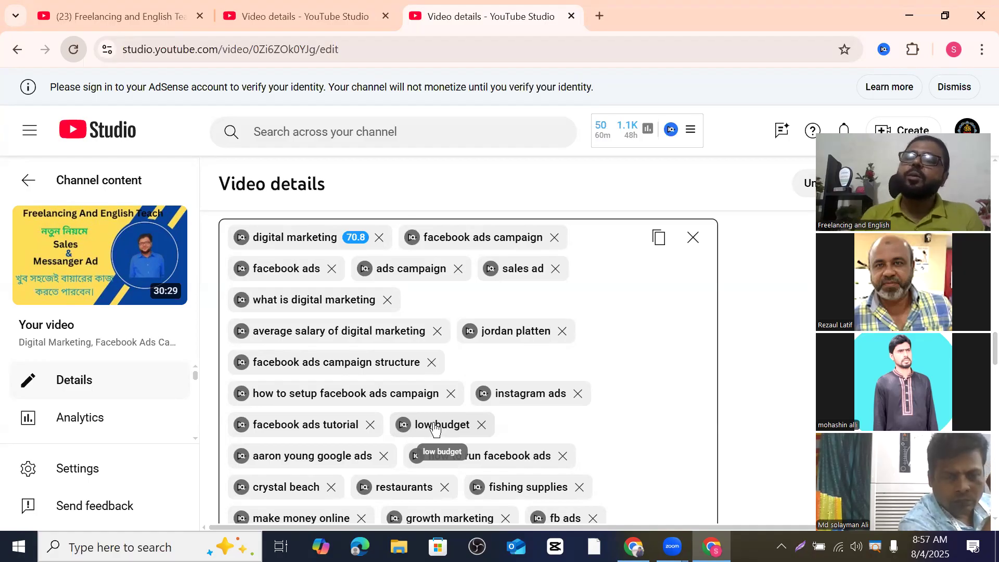
scroll(437, 338, up, 10)
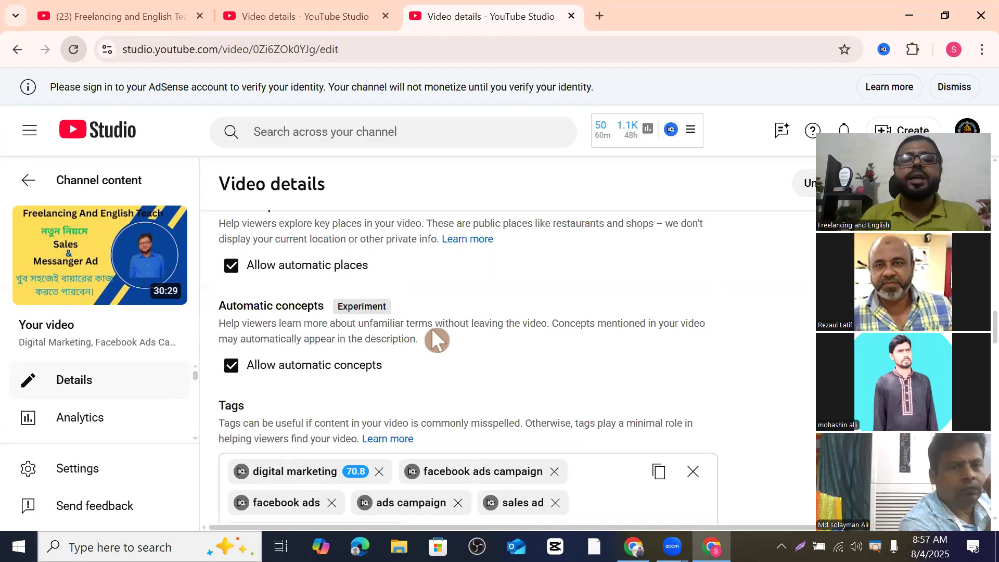
scroll(437, 337, up, 12)
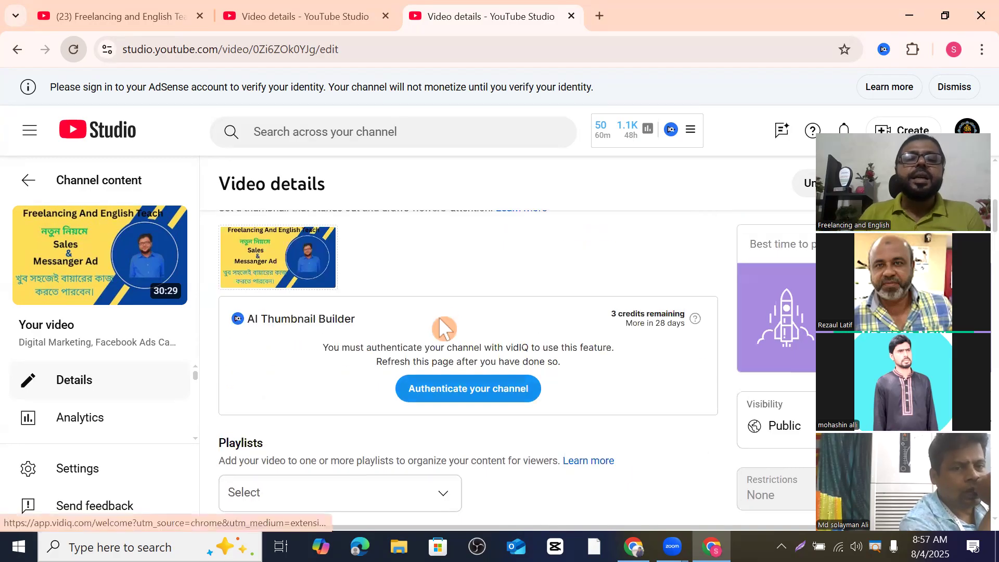
scroll(494, 343, up, 3)
scroll(515, 331, down, 5)
scroll(518, 330, up, 3)
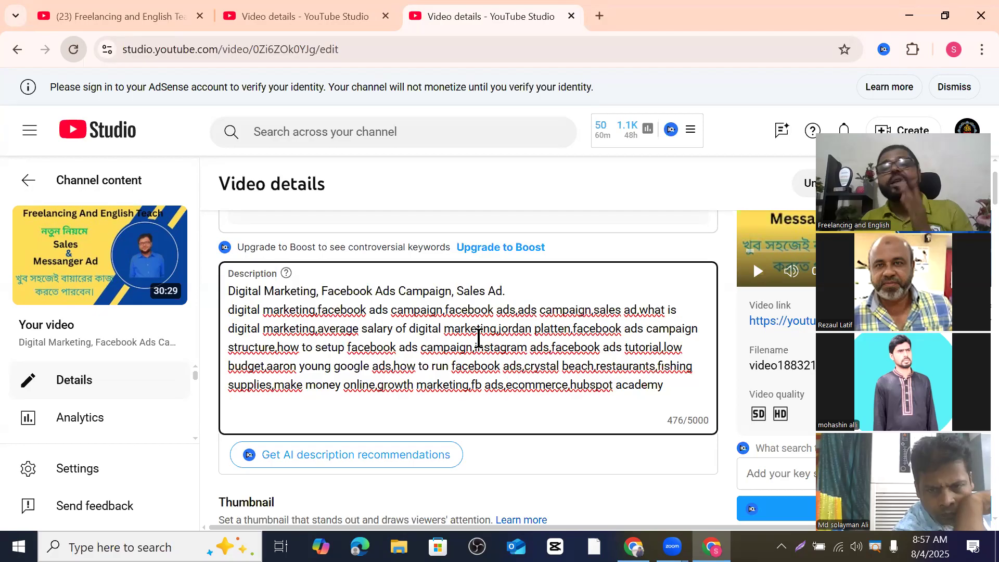
double_click(318, 310)
click(300, 311)
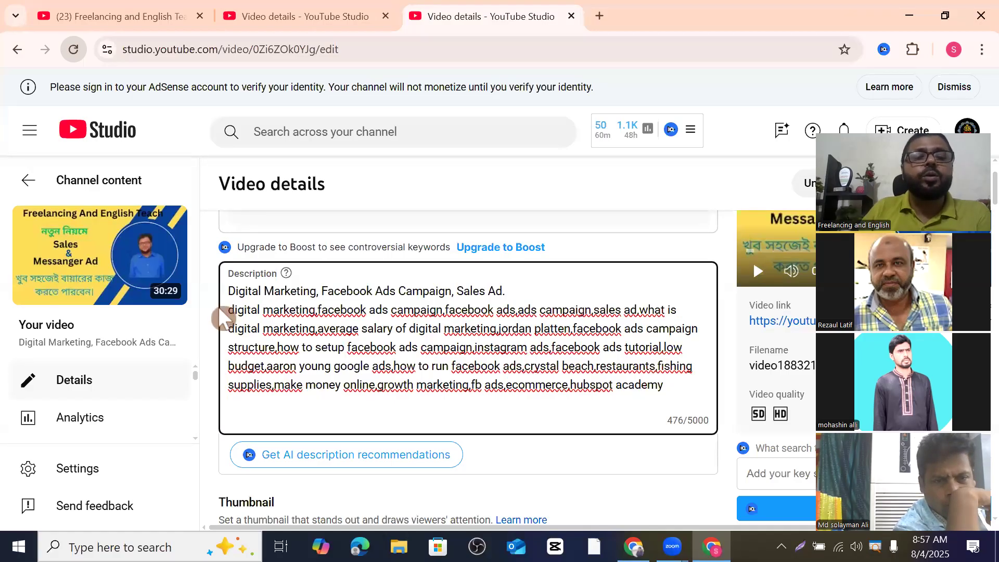
drag(230, 310, 317, 311)
click(318, 310)
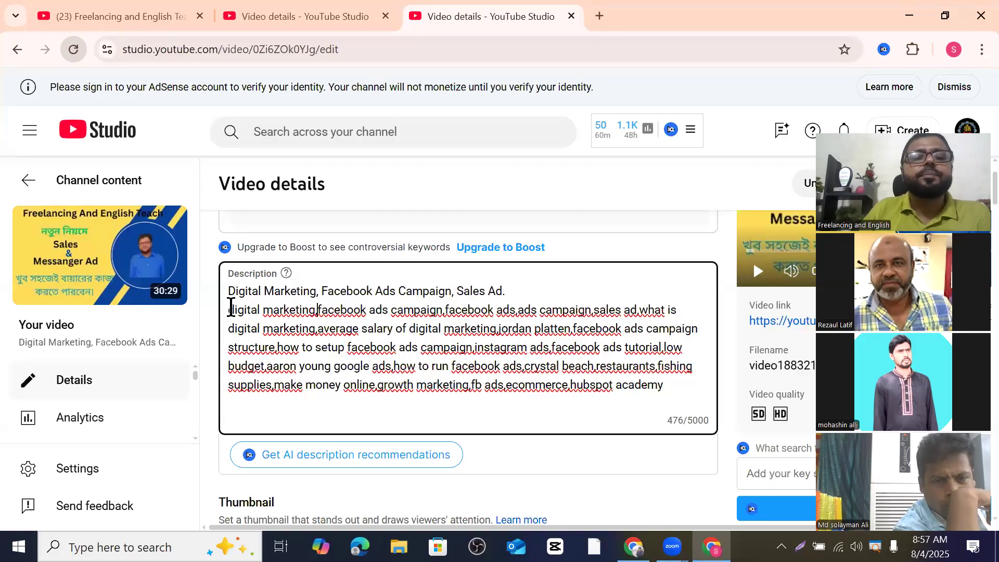
drag(230, 310, 315, 311)
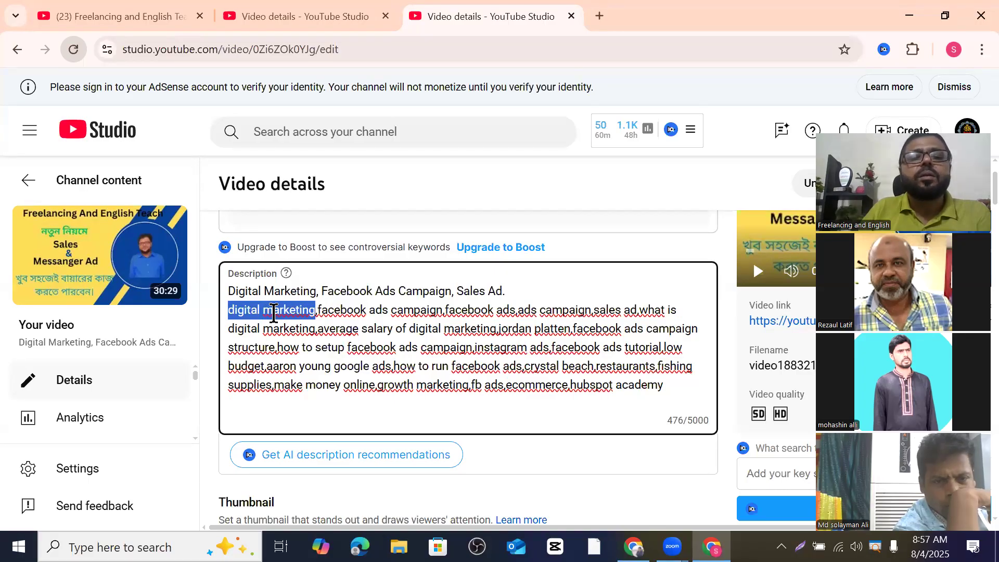
click(270, 310)
drag(316, 310, 235, 311)
double_click(231, 311)
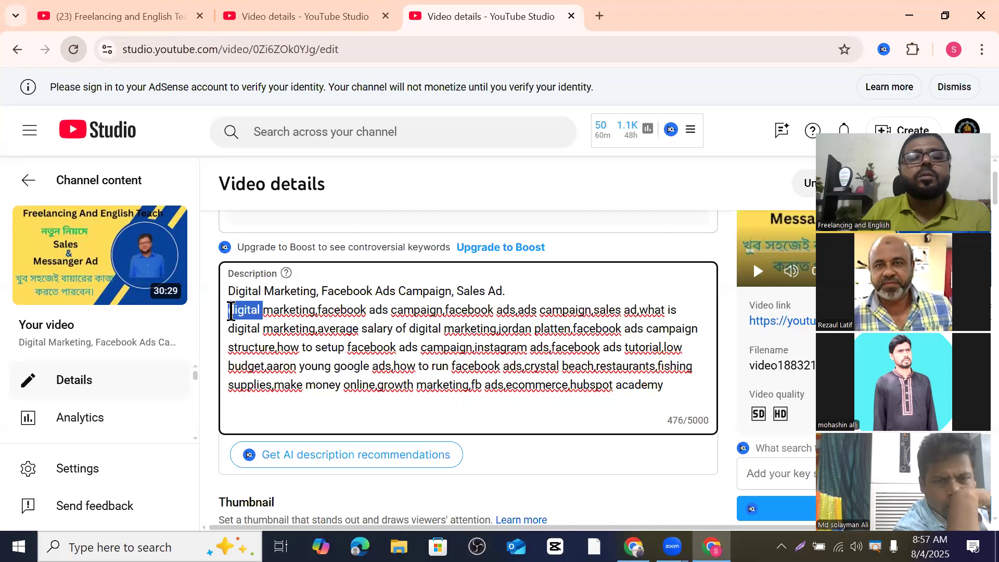
key(ctrl+shift+End)
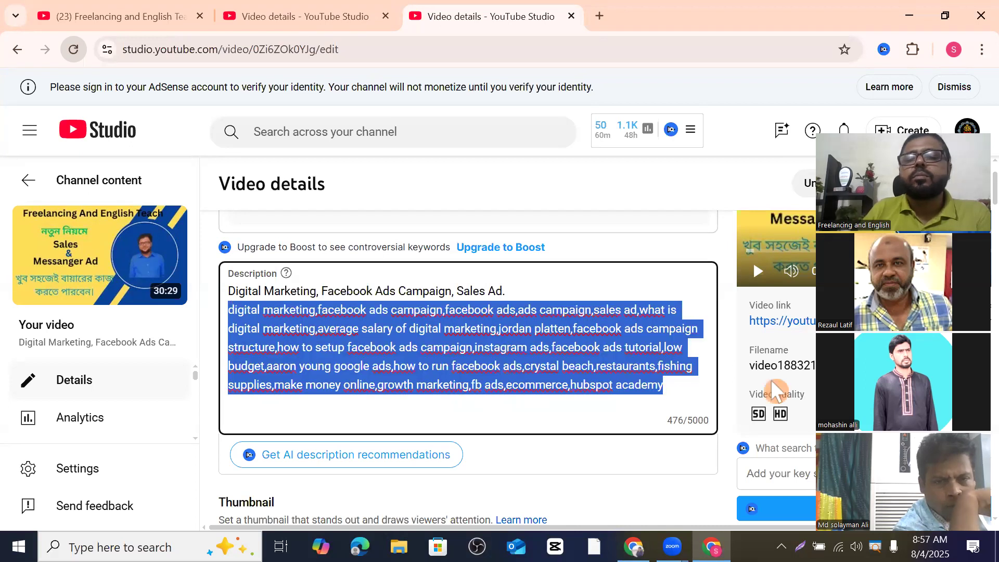
click(285, 311)
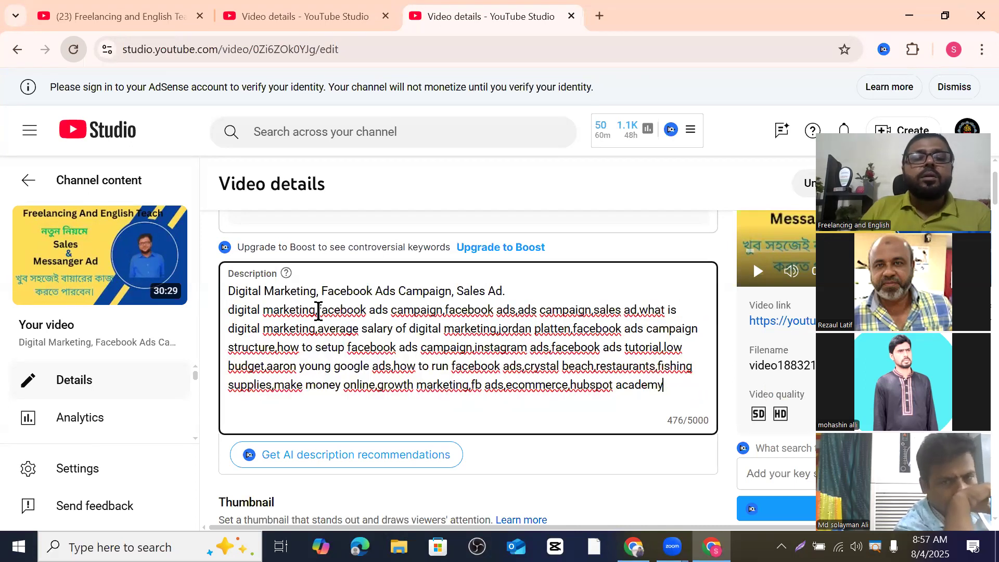
drag(310, 309, 228, 297)
click(227, 297)
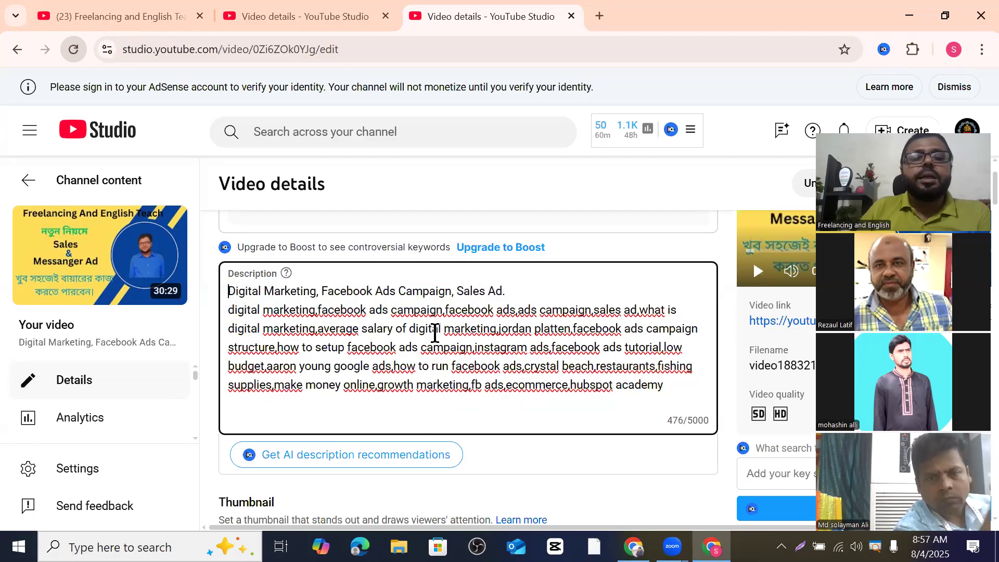
drag(228, 311, 317, 327)
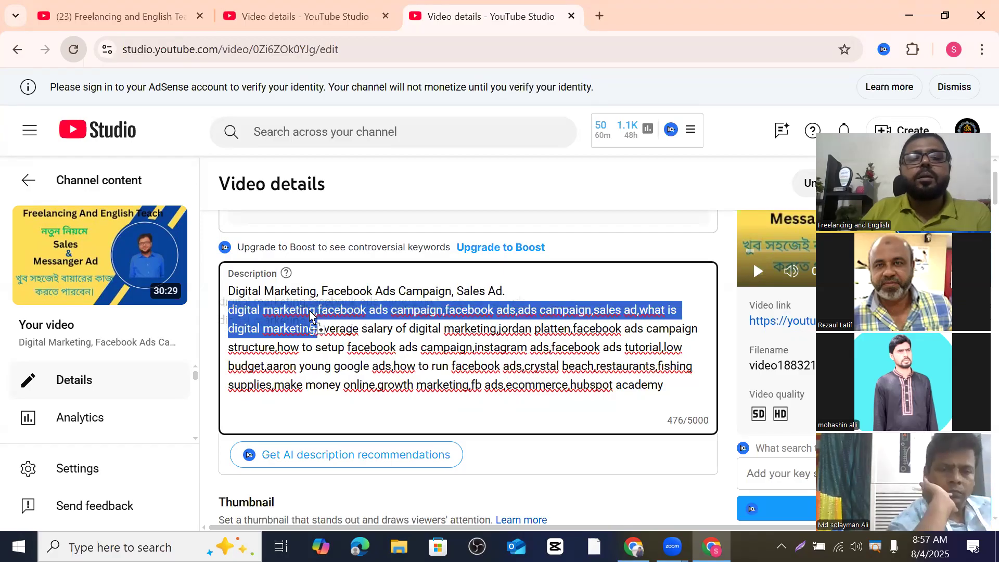
double_click(192, 340)
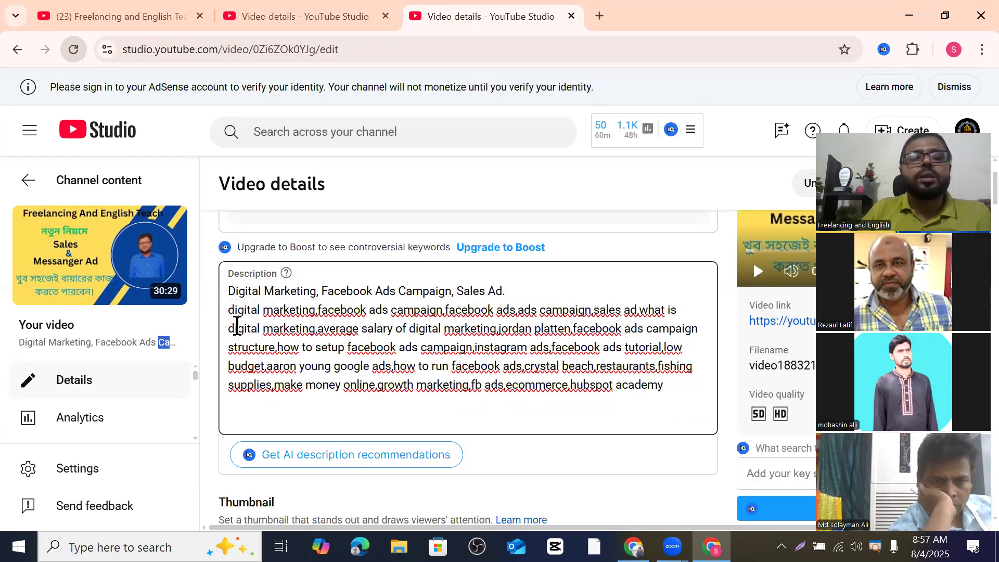
Step: Copy the first pasted keyword, "digital marketing", from the second line of the description
drag(228, 310, 314, 311)
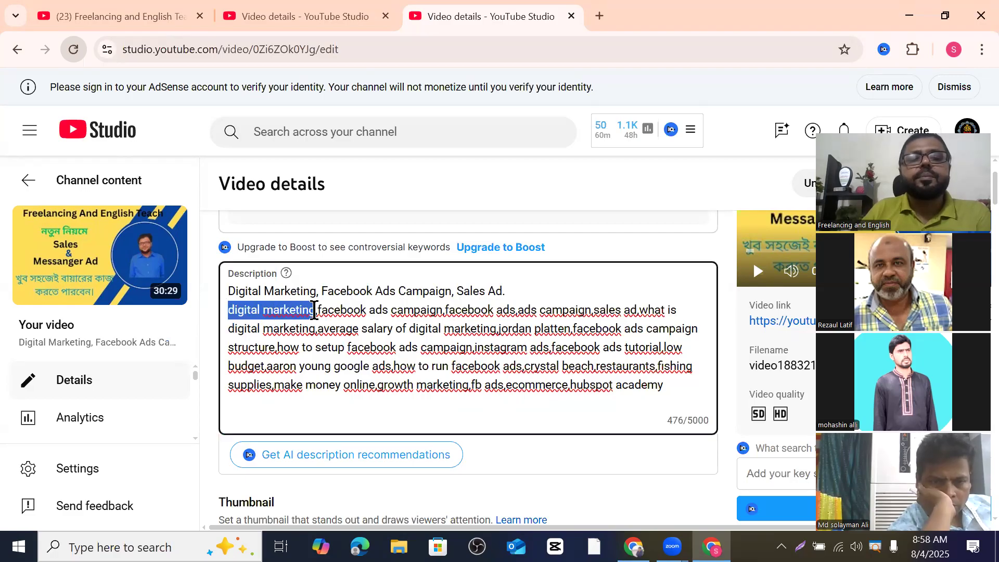
right_click(267, 312)
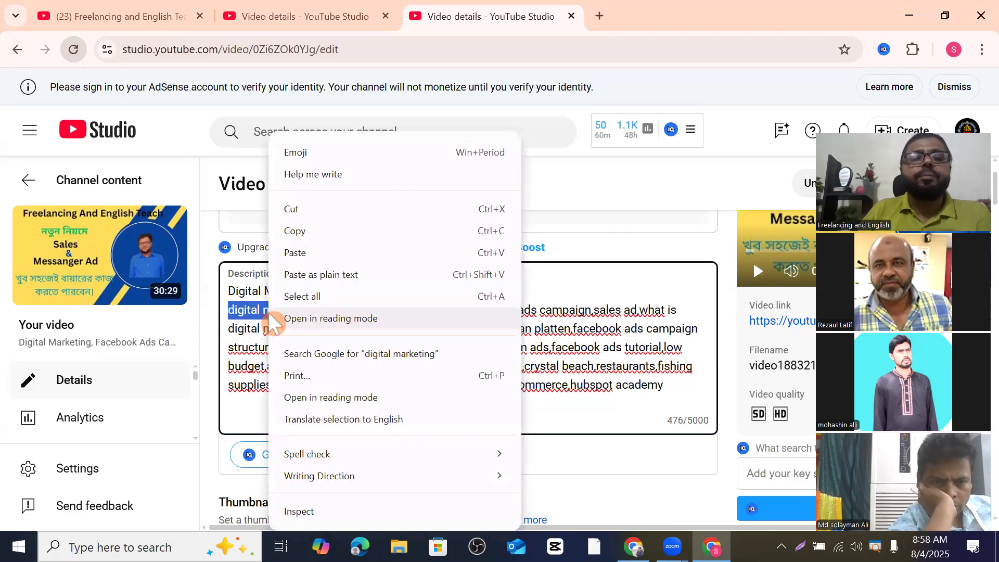
click(300, 231)
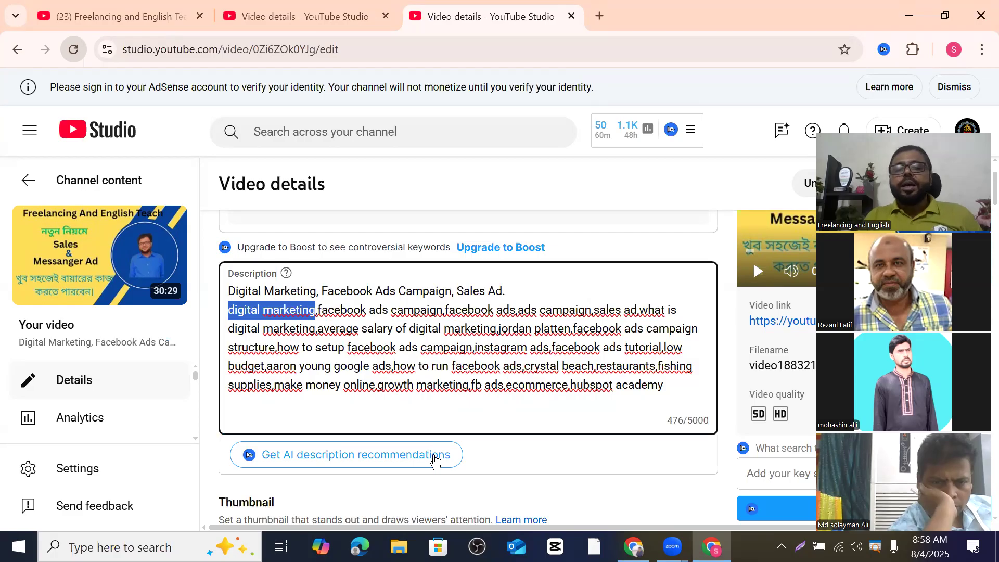
Step: Switch to the other Chrome window and search Google in a new tab for "digital marketing related sentences", reusing the copied keyword
click(633, 546)
click(599, 17)
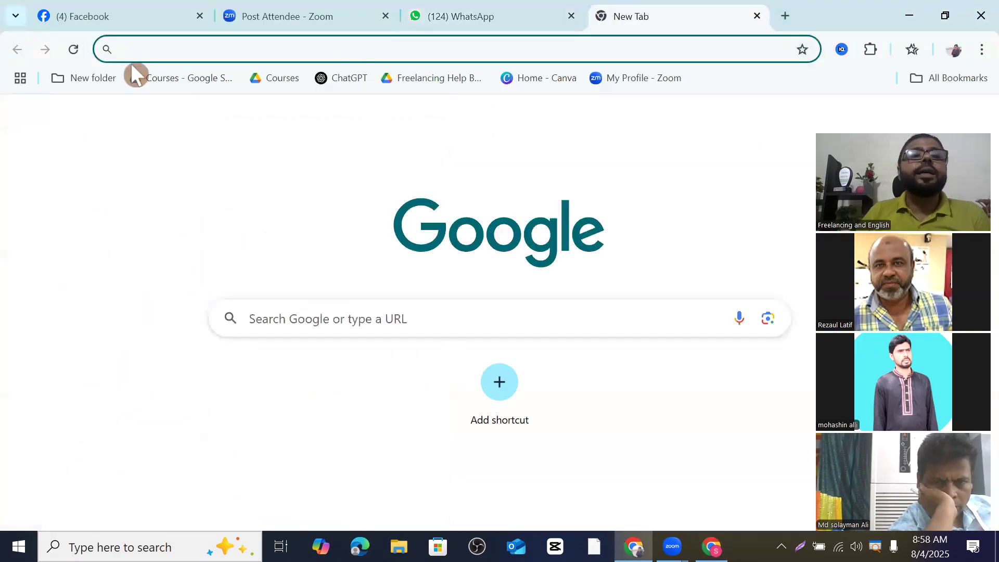
click(131, 48)
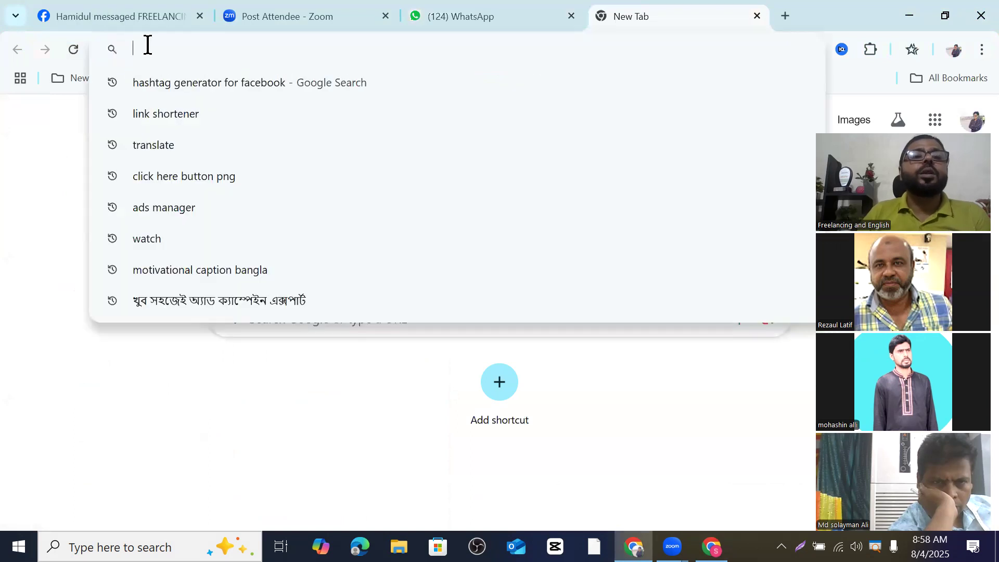
right_click(151, 52)
click(198, 182)
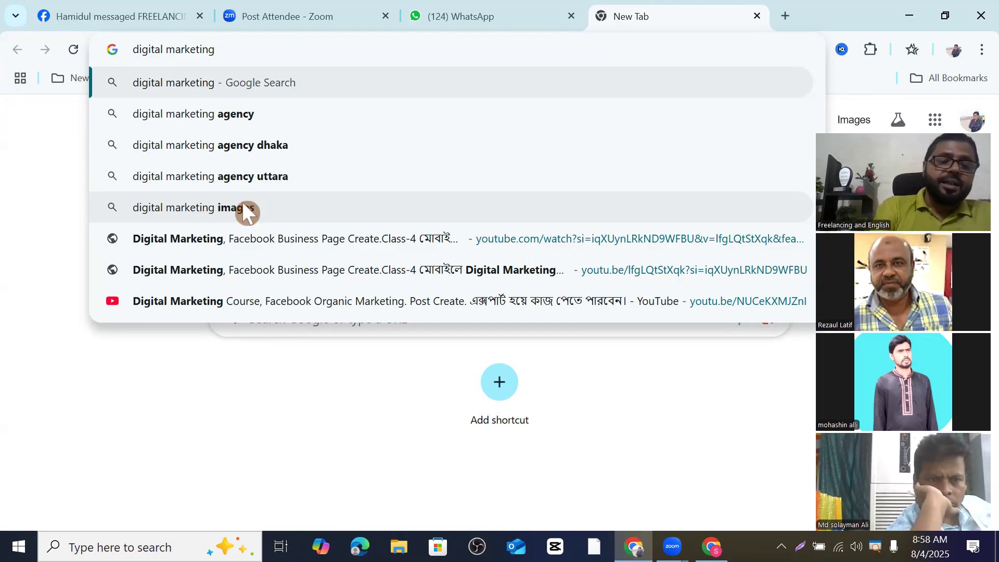
text(re)
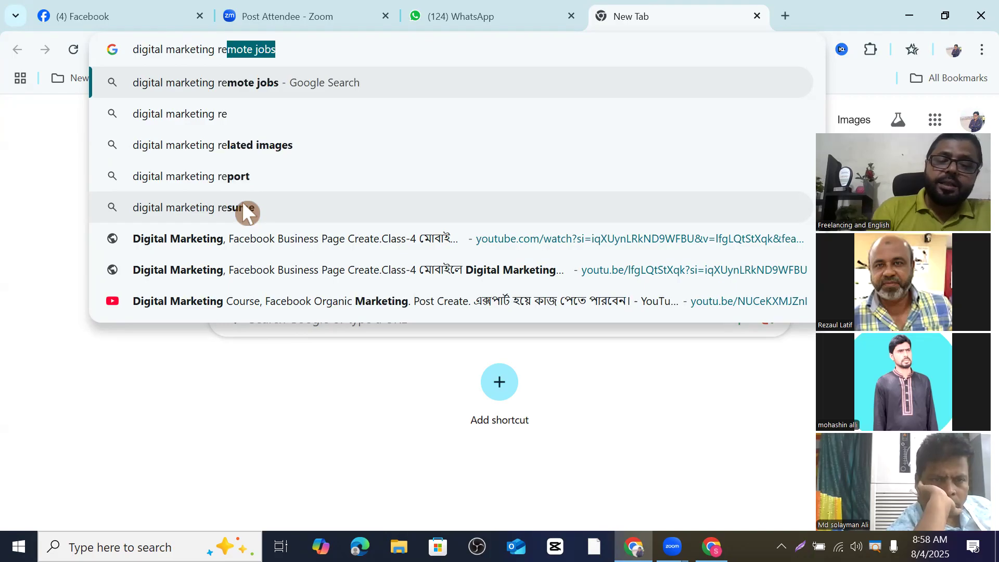
text(lated)
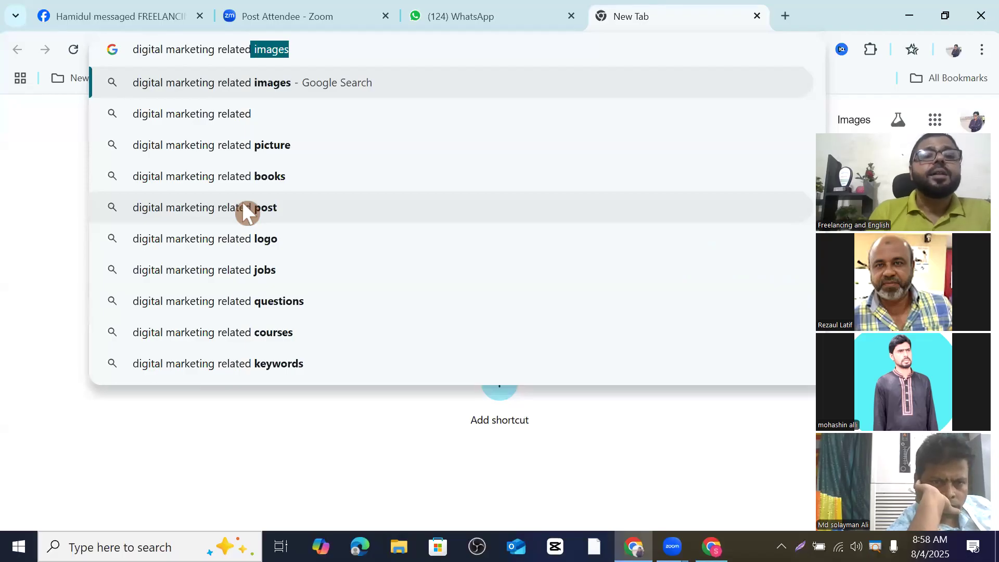
text(s)
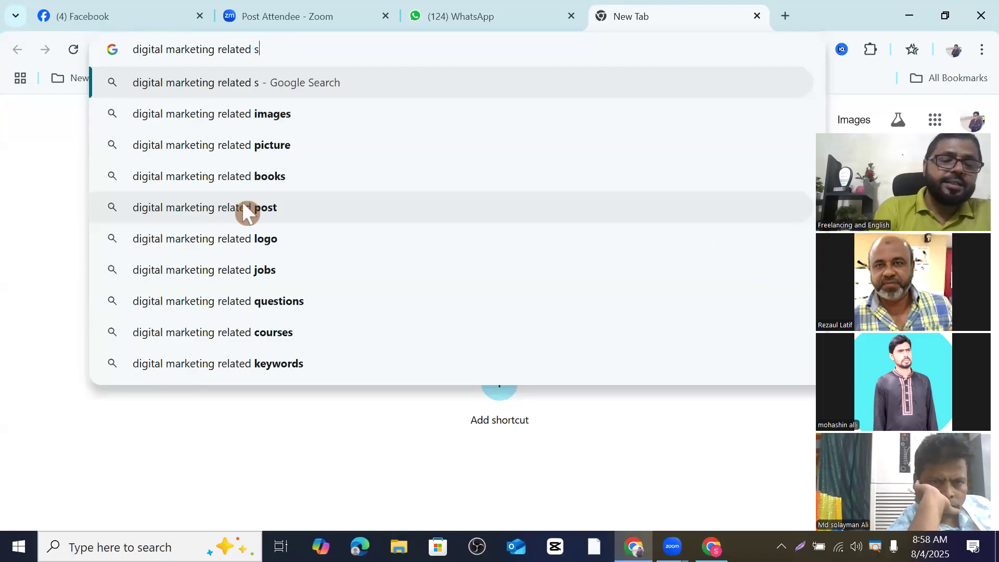
text(enten)
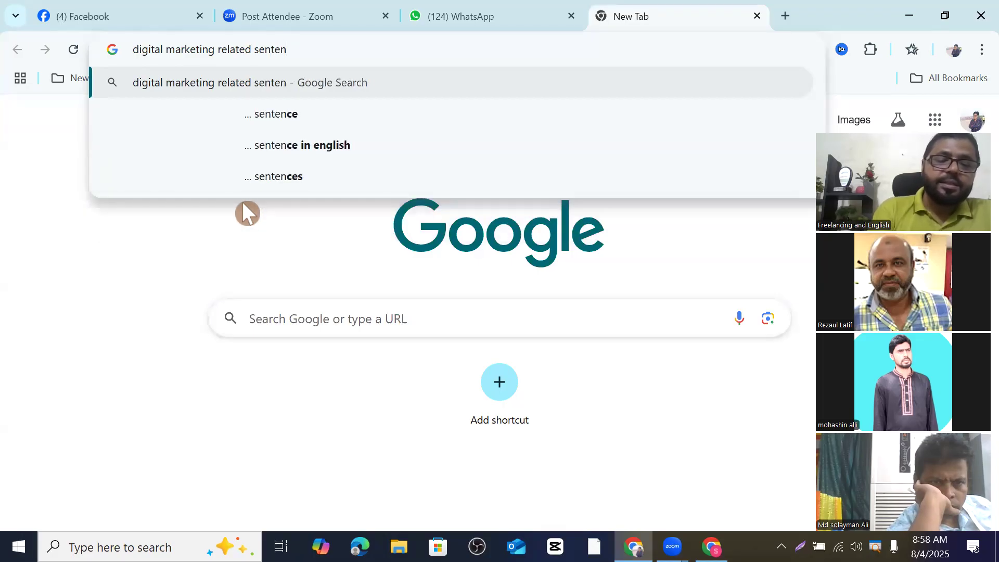
text(ces)
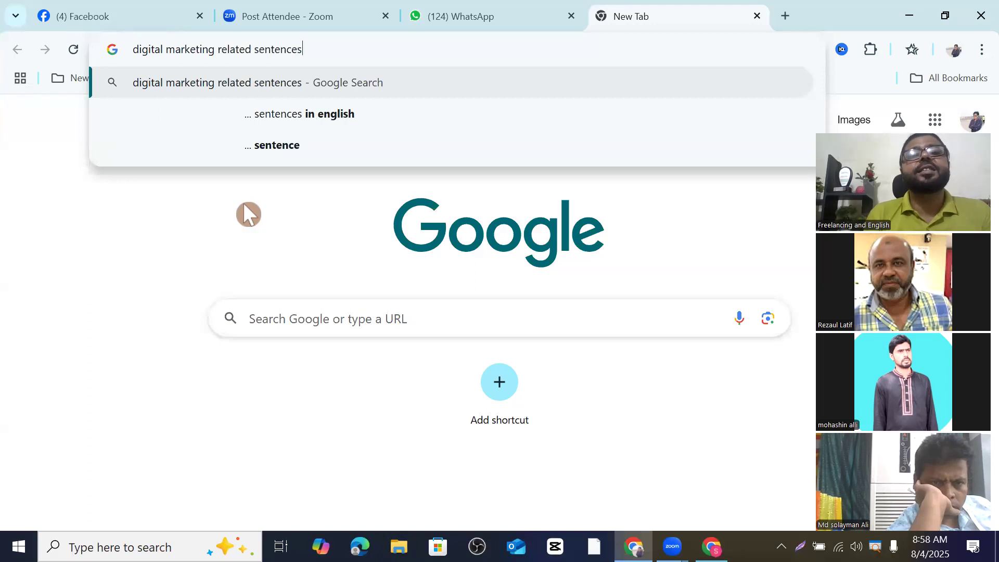
key(Return)
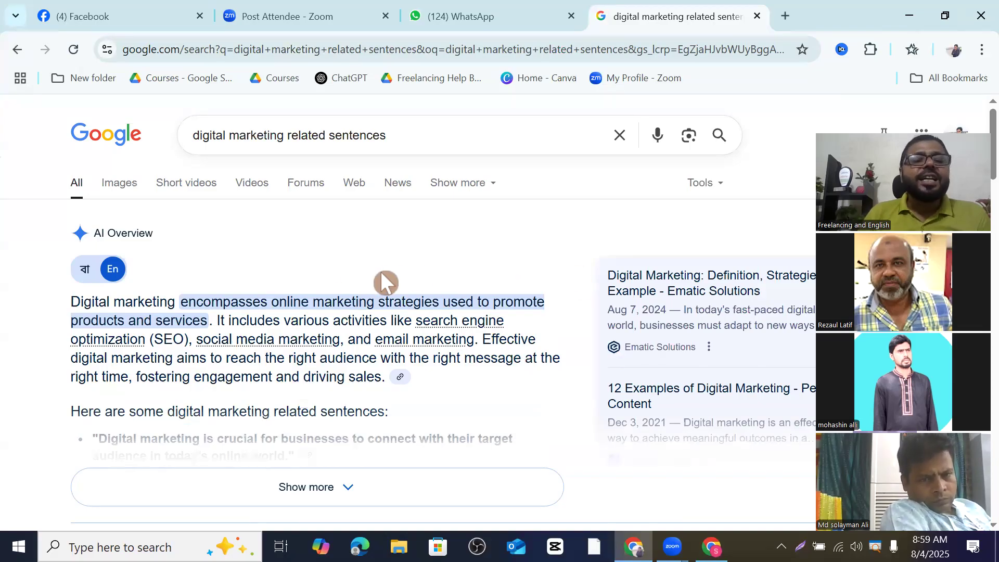
Step: Expand the related question "What is digital marketing in one sentence?" and copy its full answer paragraph
scroll(350, 290, down, 6)
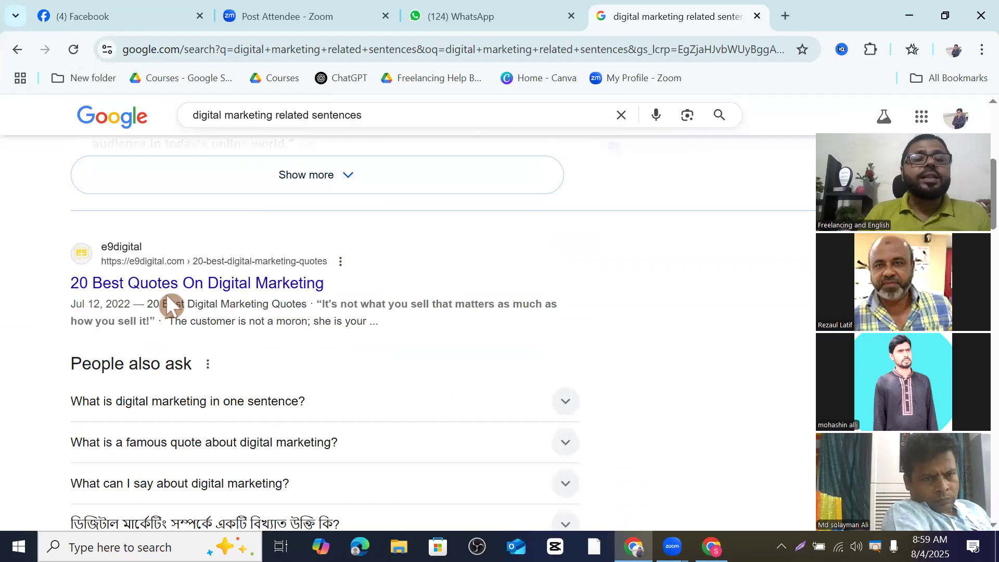
scroll(333, 321, down, 1)
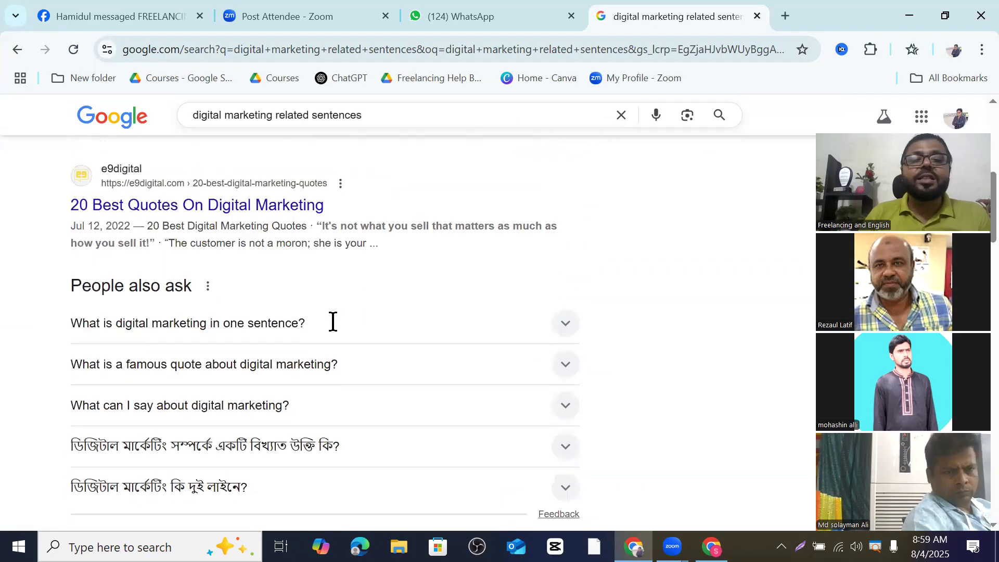
click(569, 325)
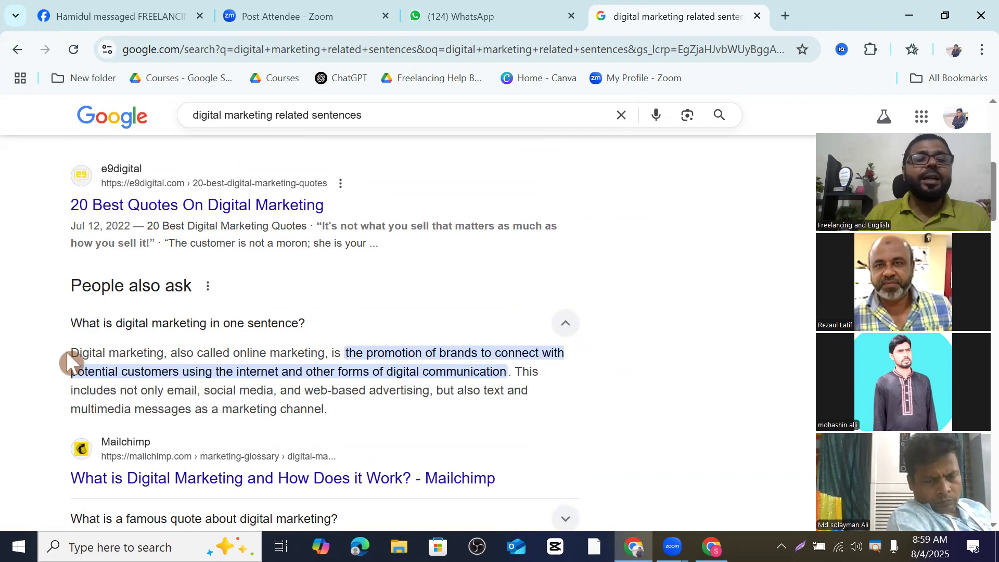
triple_click(184, 372)
key(ctrl+c)
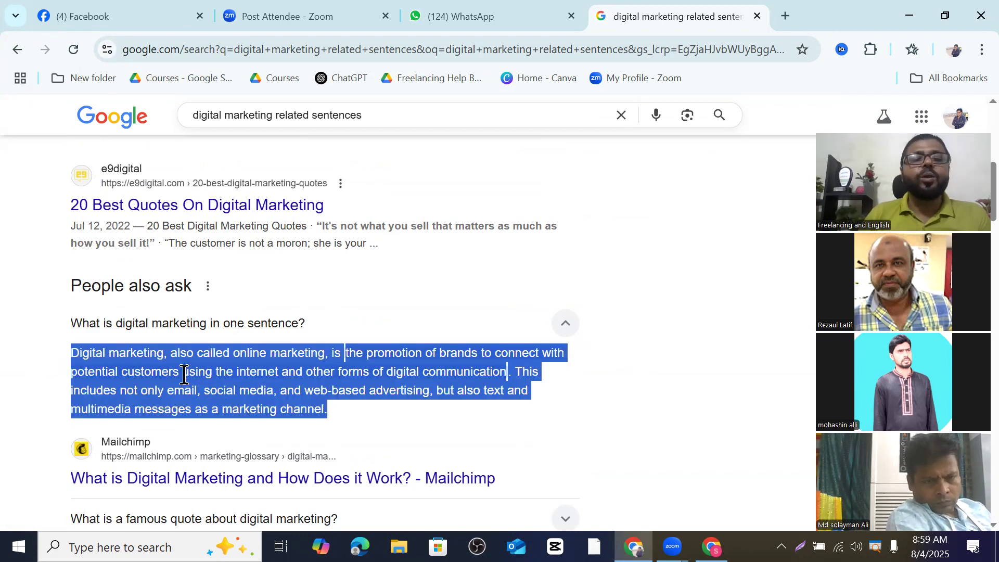
right_click(184, 373)
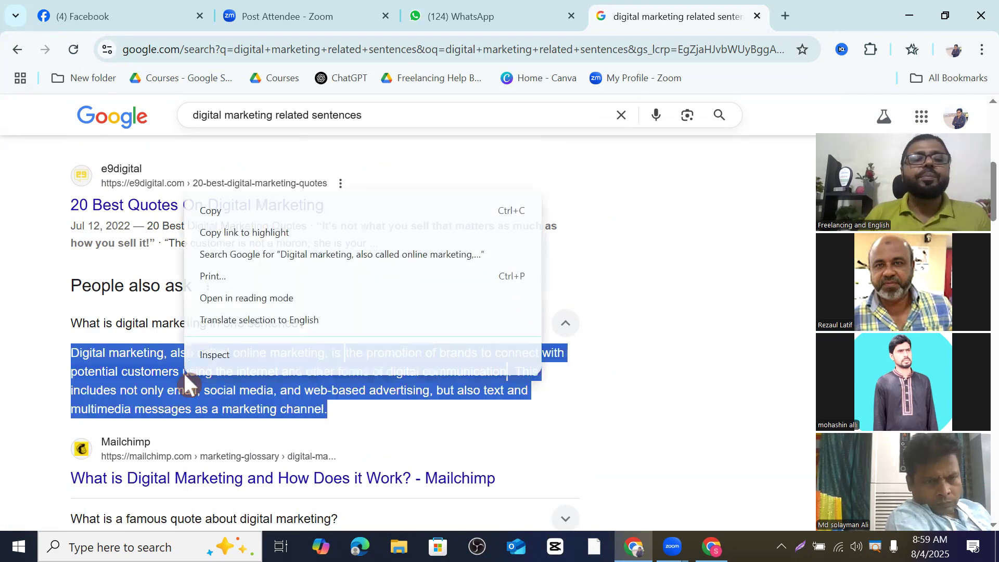
double_click(210, 213)
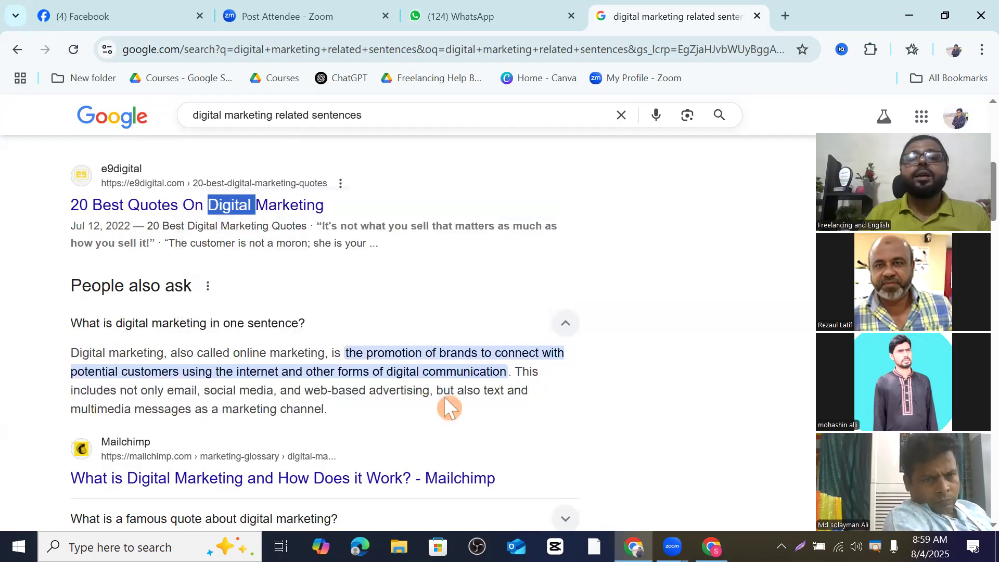
Step: Return to the YouTube Studio window and replace the selected keyword "digital marketing" in the description with the copied paragraph
mouse_move(712, 547)
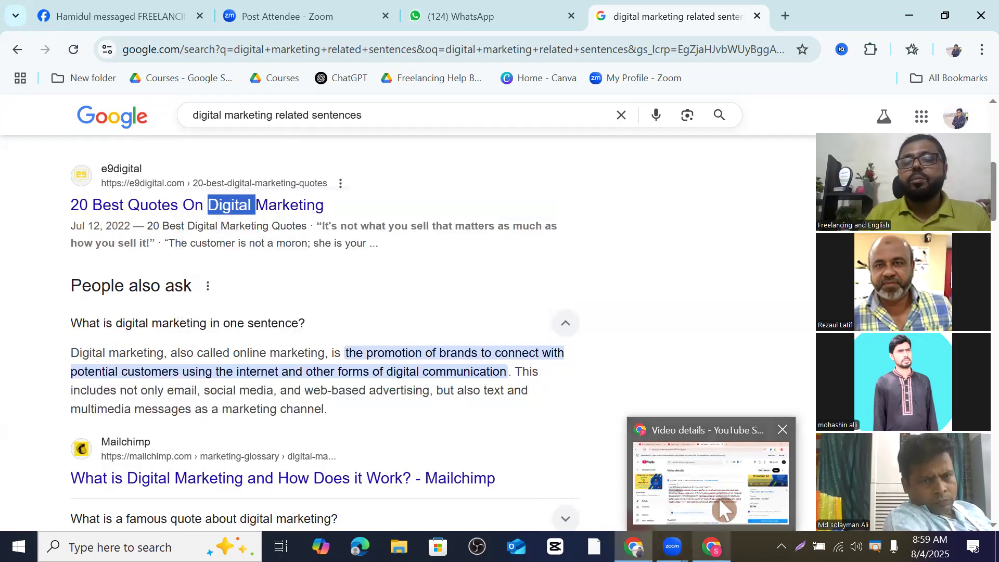
click(724, 508)
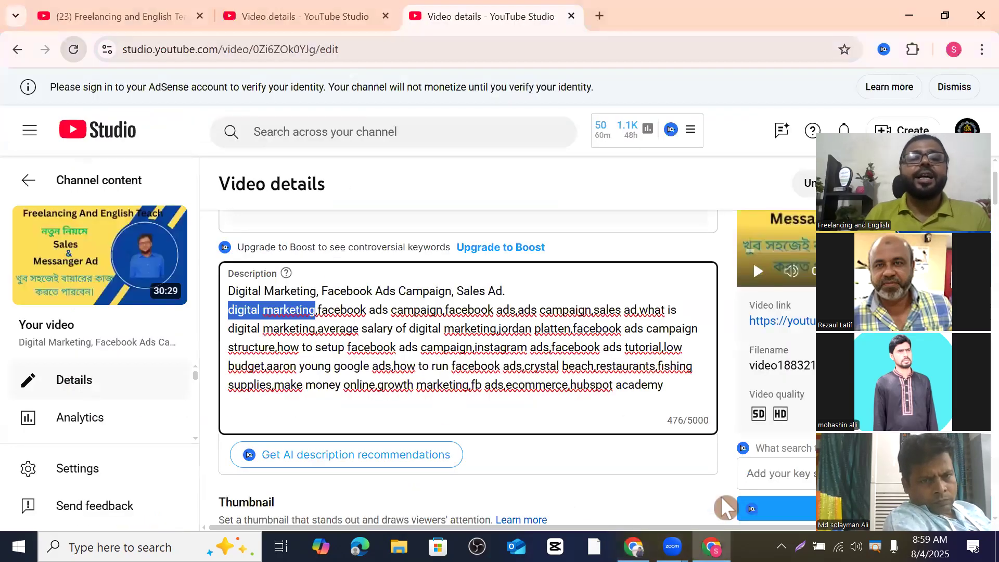
right_click(274, 310)
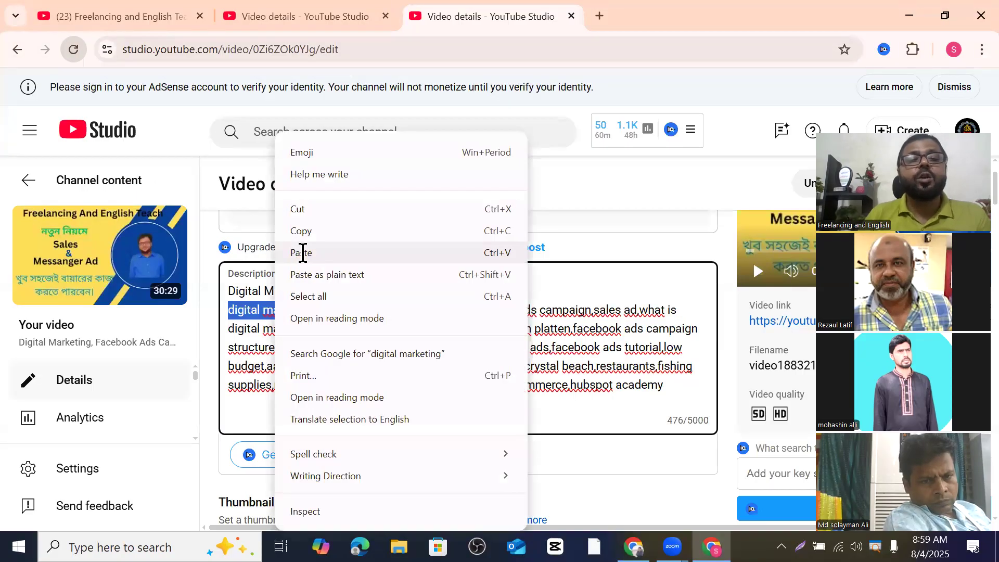
click(301, 253)
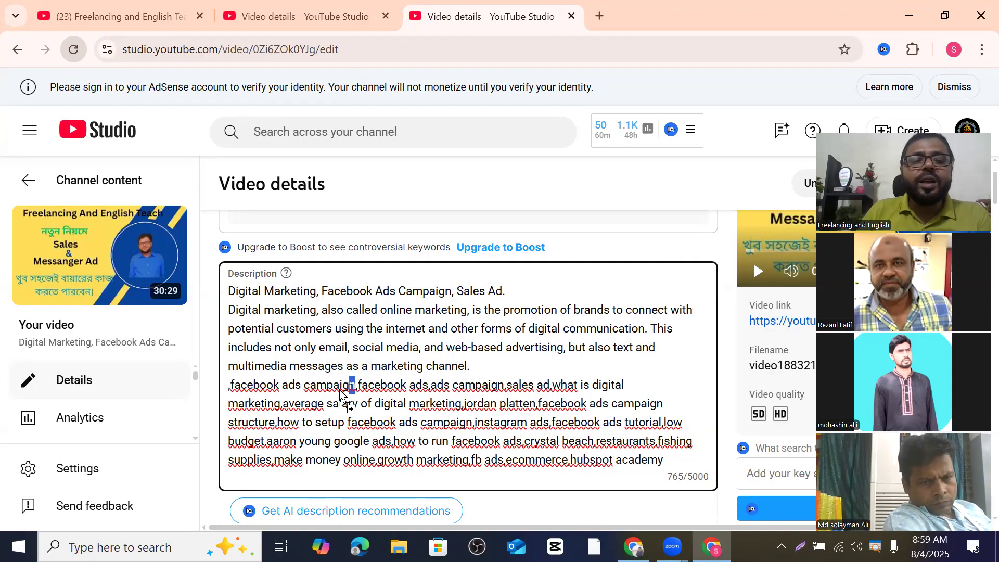
triple_click(307, 386)
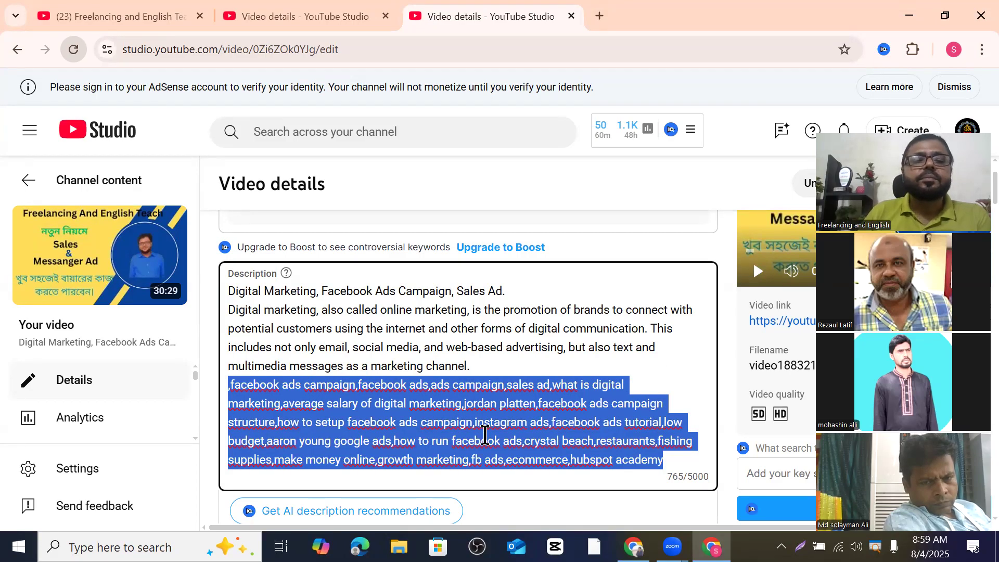
triple_click(212, 416)
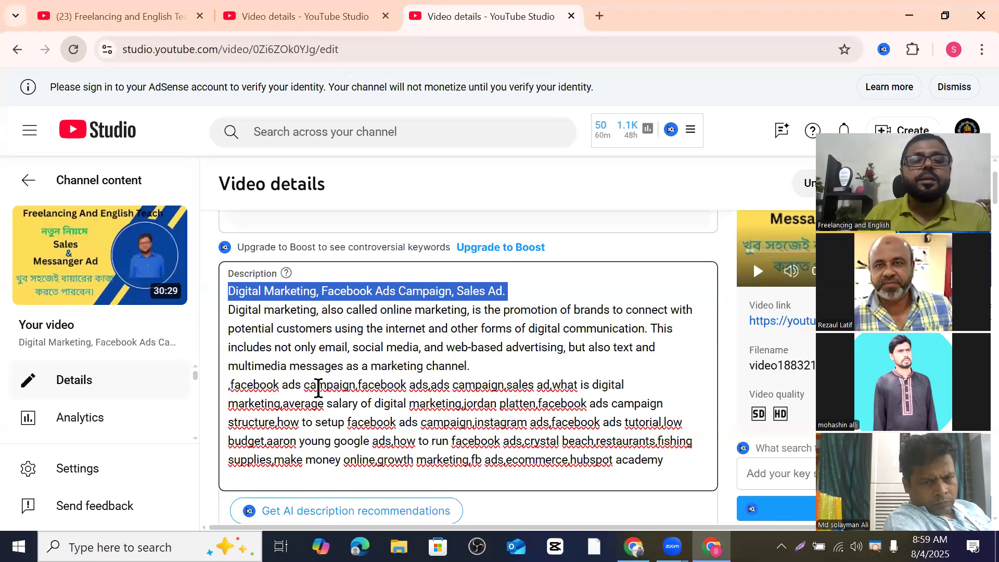
drag(355, 387, 247, 389)
click(247, 389)
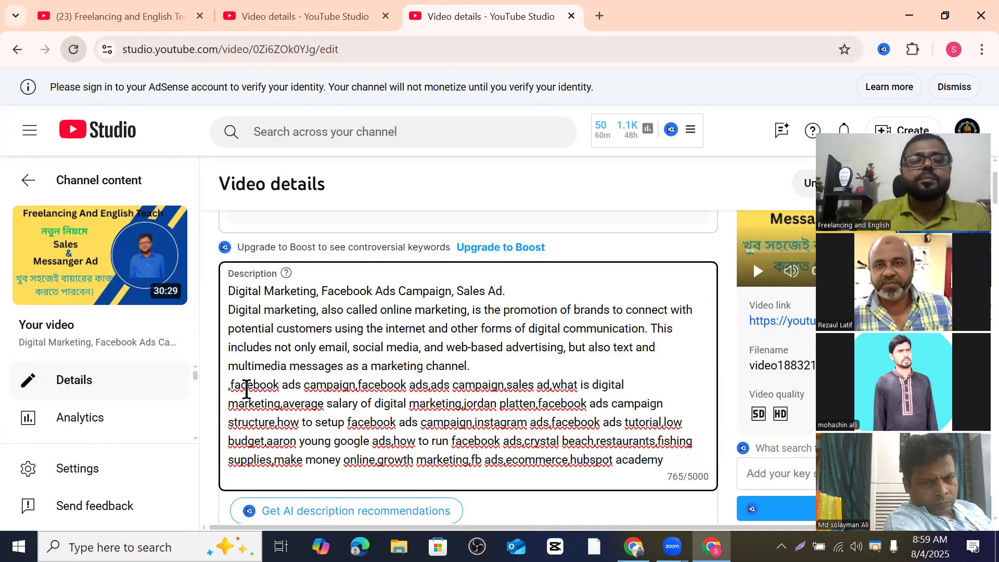
drag(252, 384, 326, 386)
drag(327, 386, 332, 386)
right_click(332, 386)
click(311, 390)
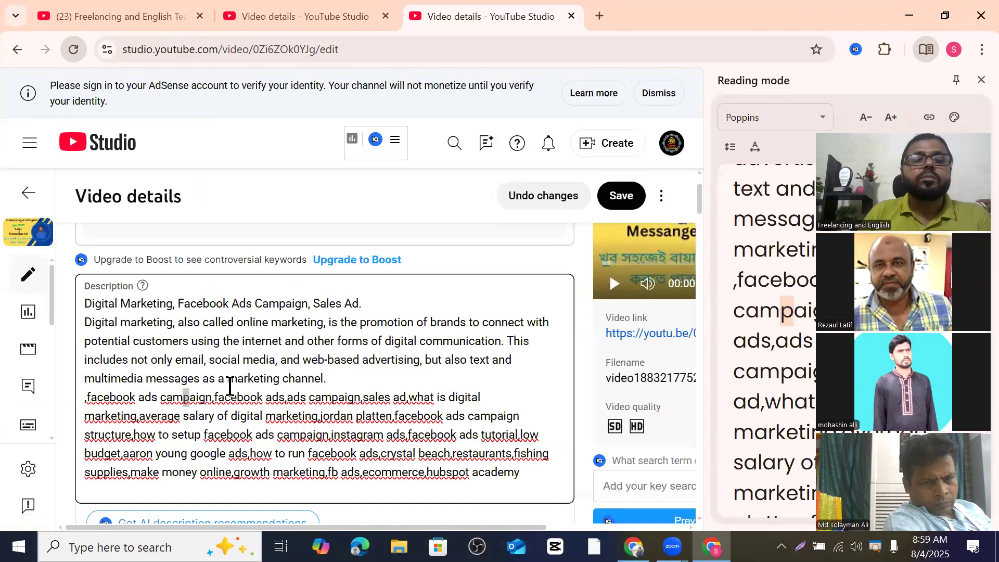
double_click(254, 378)
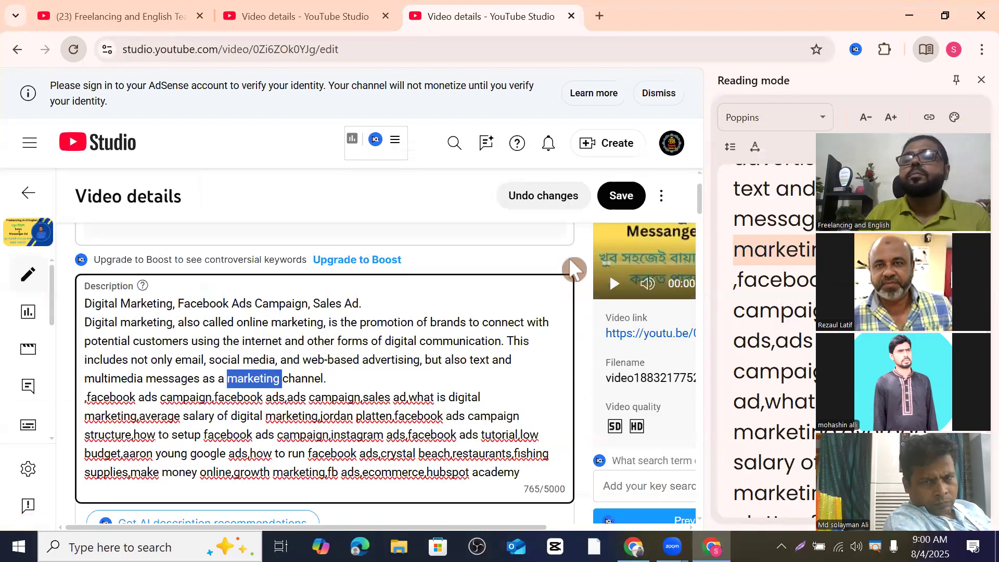
click(798, 268)
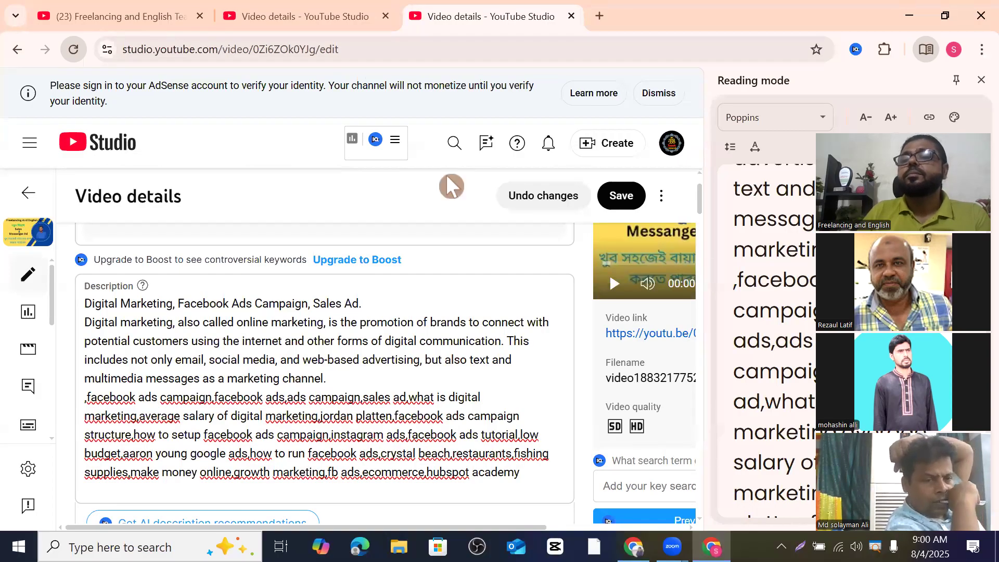
click(943, 126)
scroll(880, 255, up, 12)
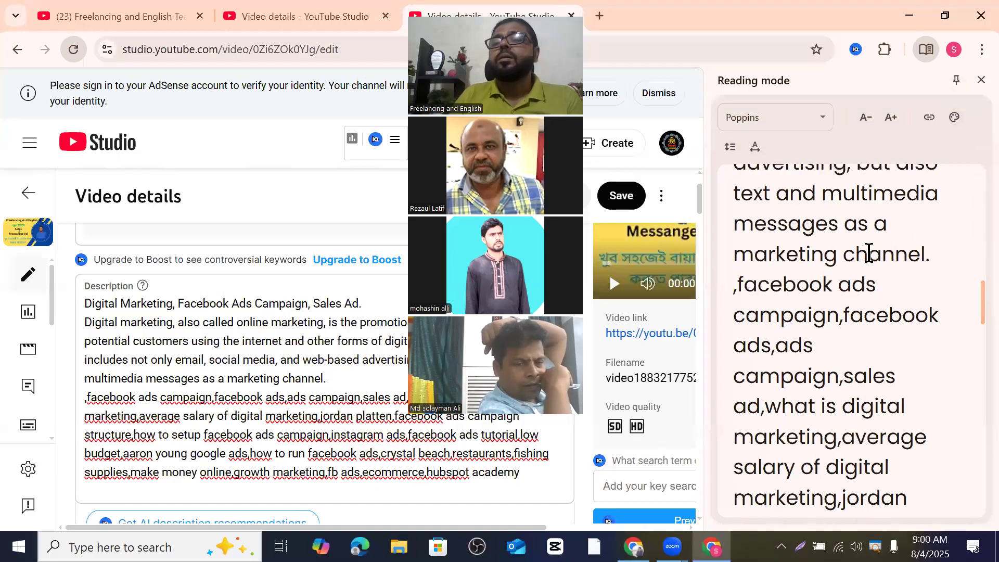
click(980, 78)
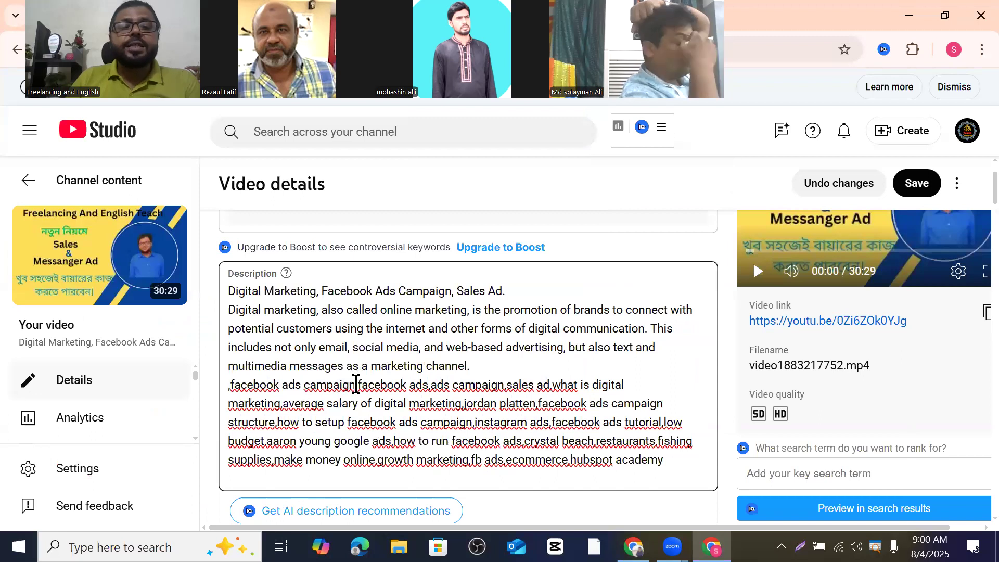
Step: Copy the text "facebook ads campaign,facebook" from the start of the keyword list in the description
drag(357, 384, 238, 388)
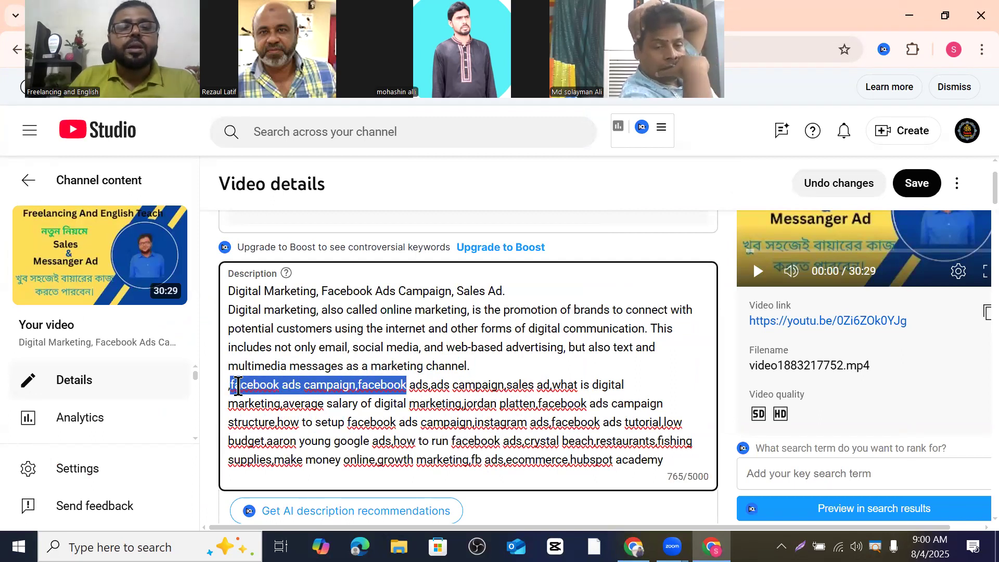
right_click(335, 383)
click(377, 229)
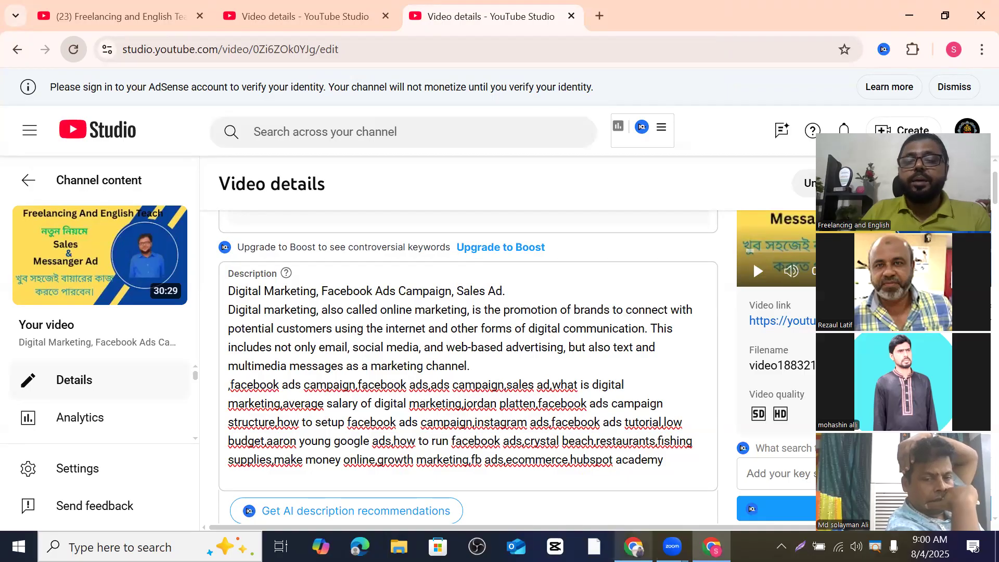
Step: Switch to the other Chrome window, close the old search results and paste the copied keyword text into a new tab's address bar
click(617, 486)
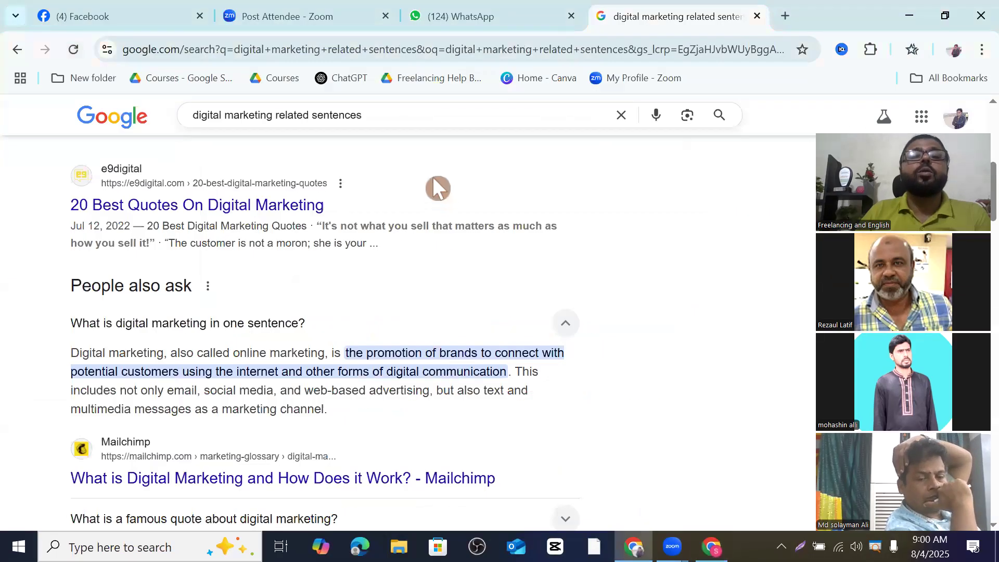
click(757, 16)
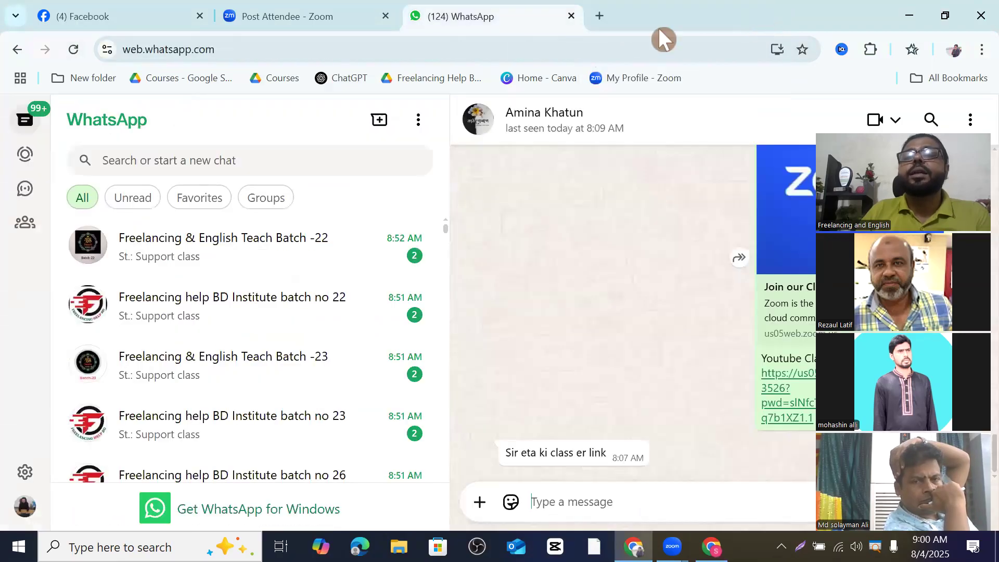
double_click(604, 17)
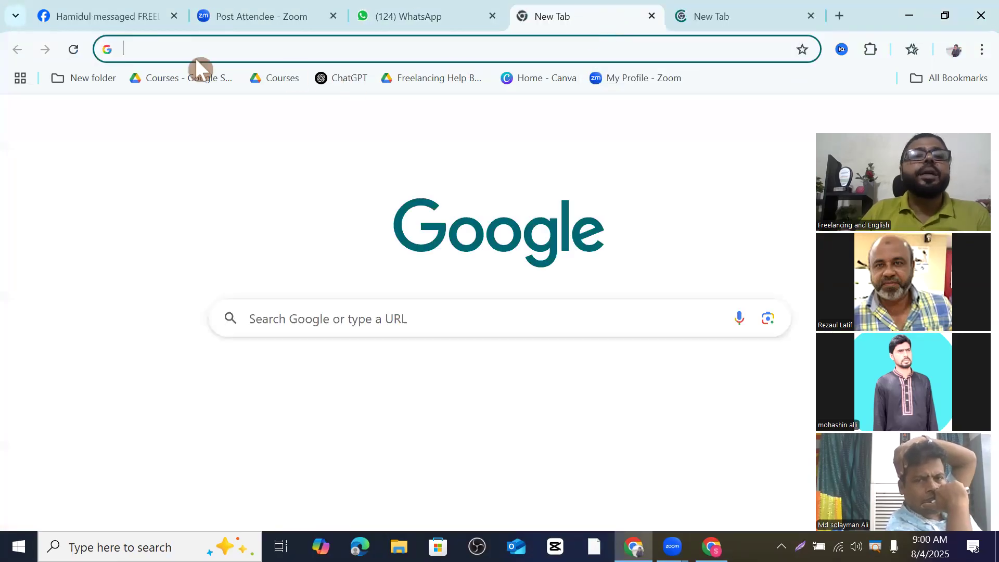
right_click(151, 49)
click(202, 182)
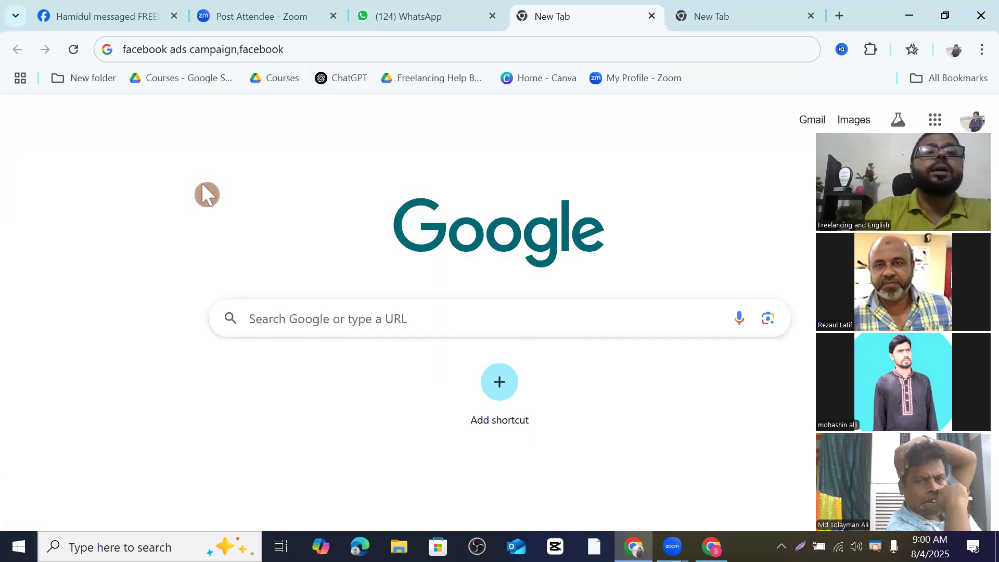
Step: Remove the extra ",facebook" from the pasted text and search Google for "facebook ads campaign related sentences"
double_click(297, 46)
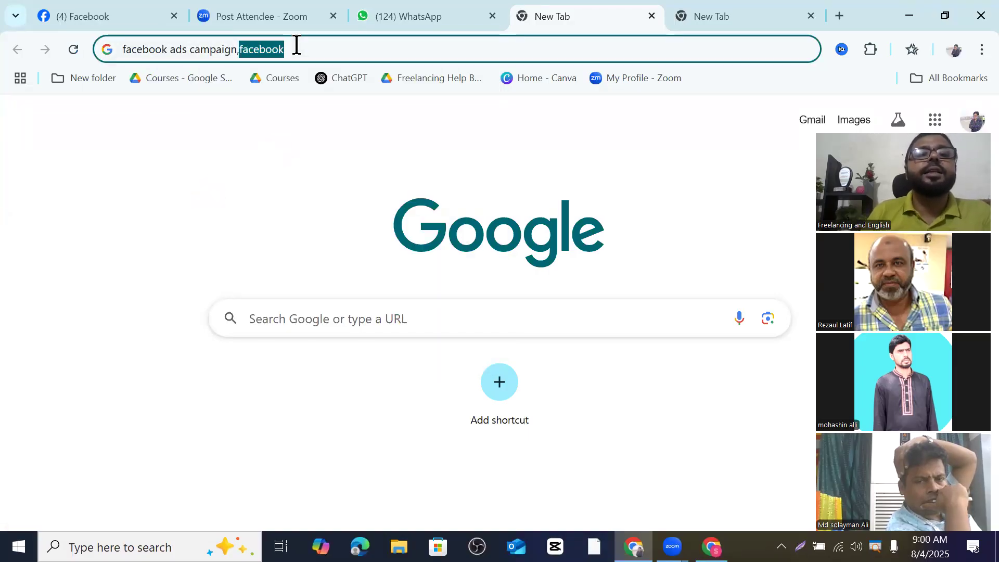
key(BackSpace)
key(BackSpace)
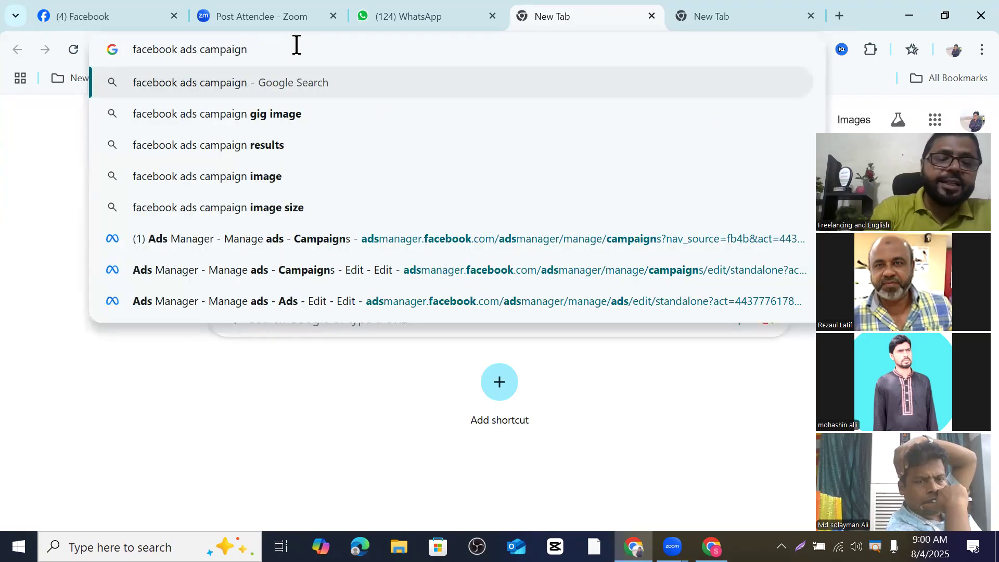
text(re)
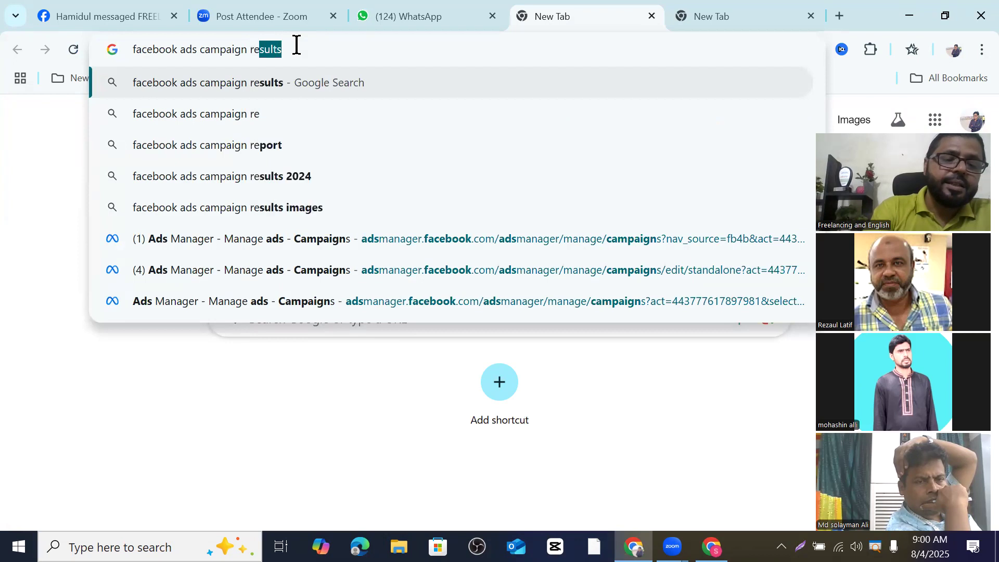
text(l)
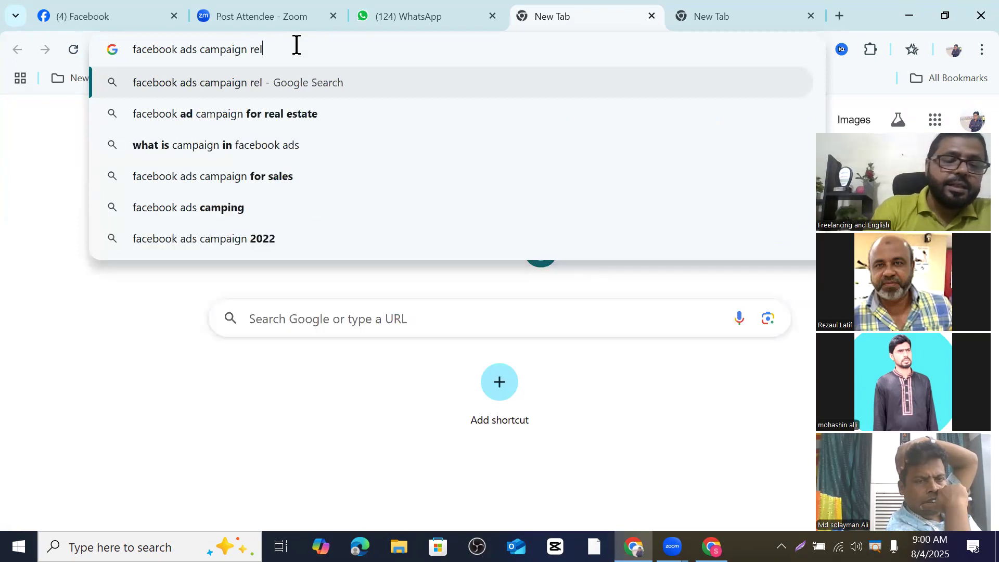
text(ted)
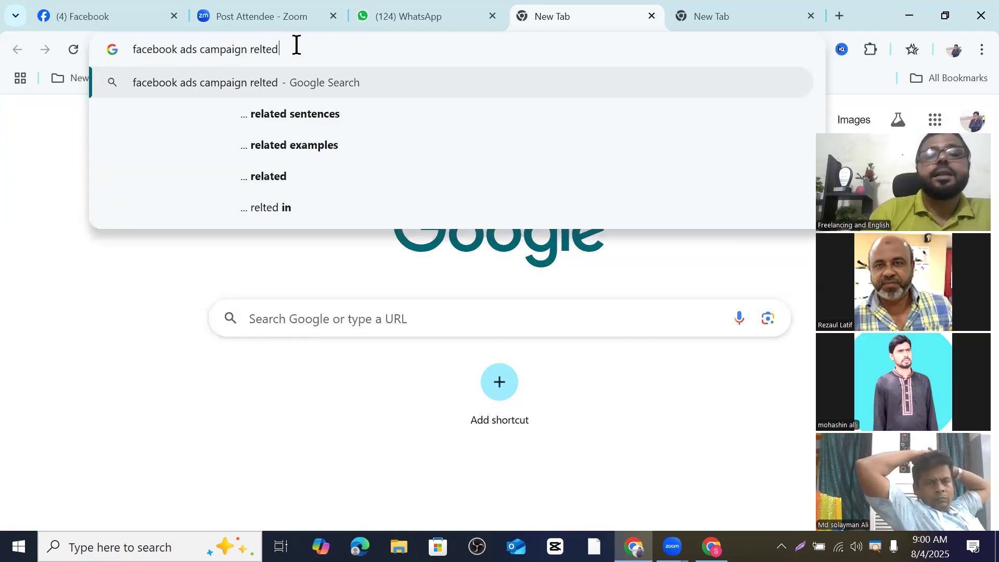
key(BackSpace)
key(BackSpace)
key(BackSpace)
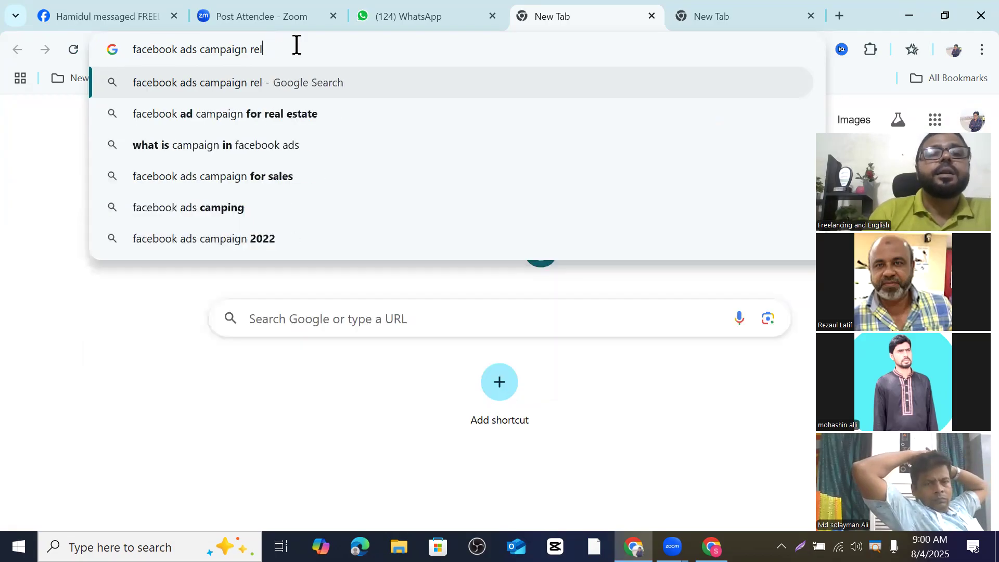
text(at)
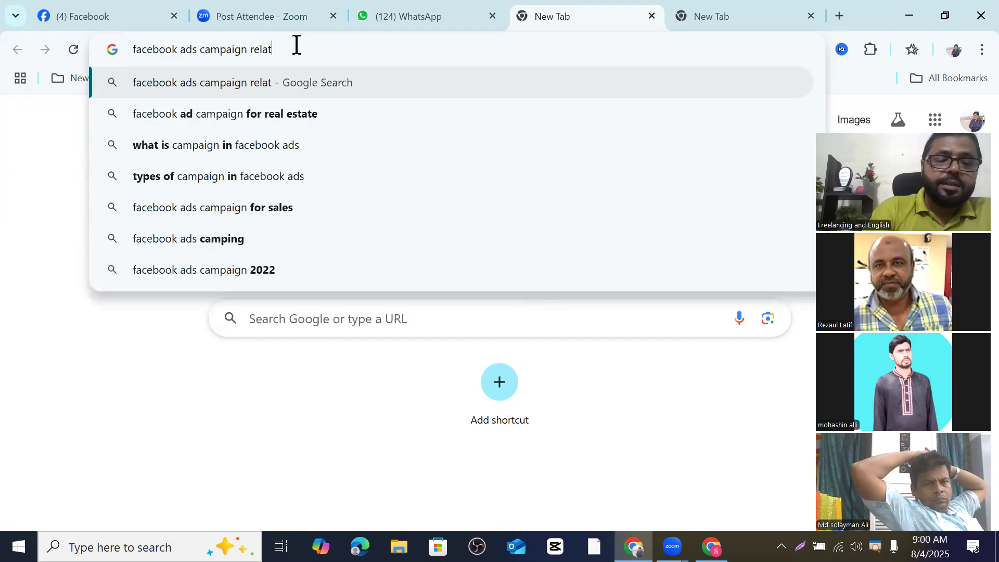
text(ed sente)
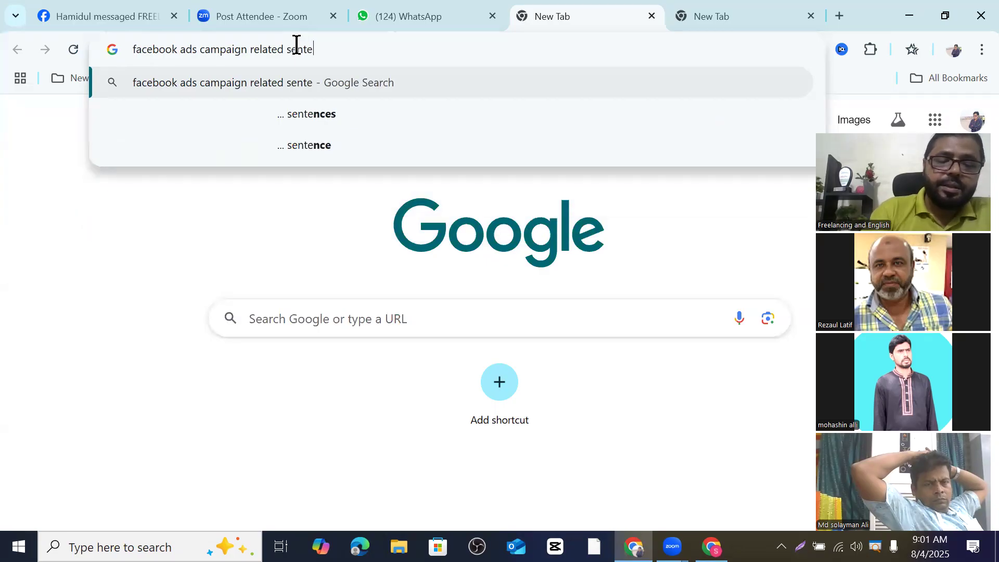
text(nces)
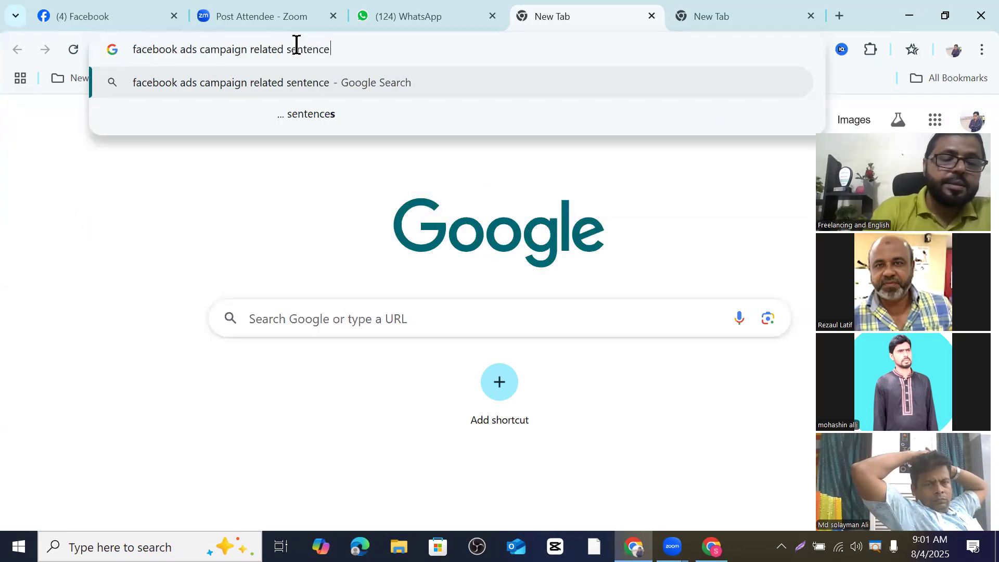
key(Return)
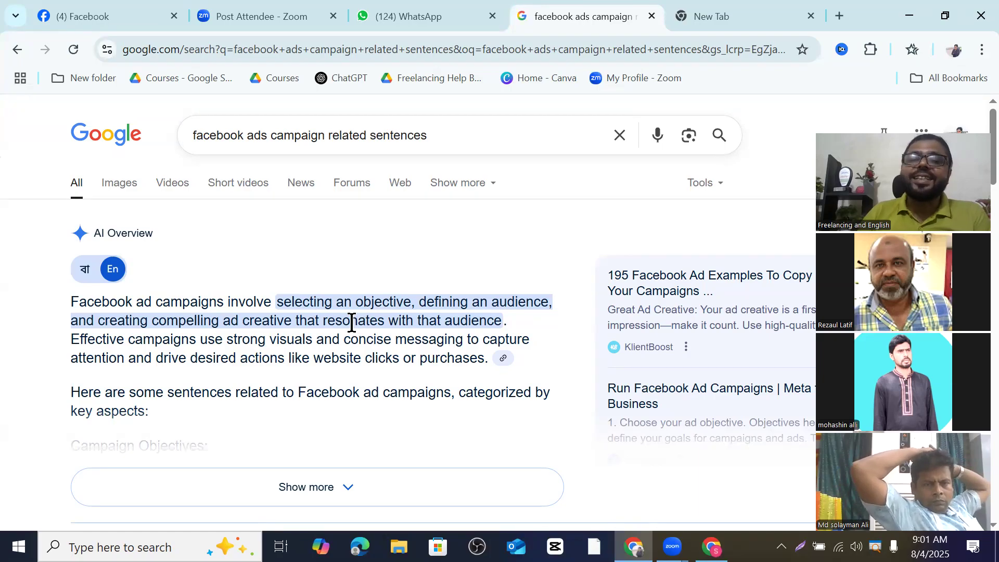
Step: Examine the answers to the first three related questions about Facebook ad campaigns for usable description text
scroll(361, 326, down, 5)
scroll(385, 319, down, 3)
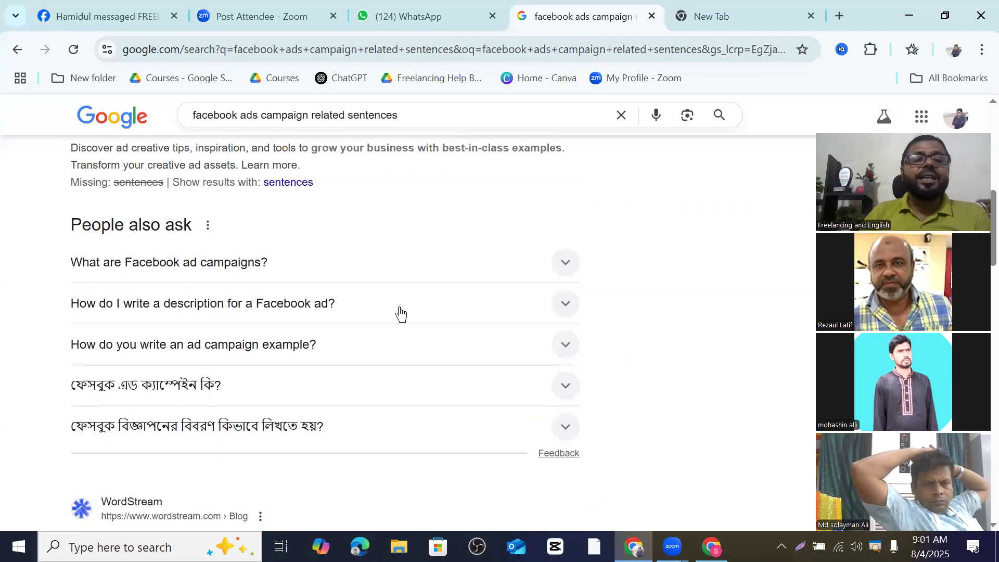
click(568, 263)
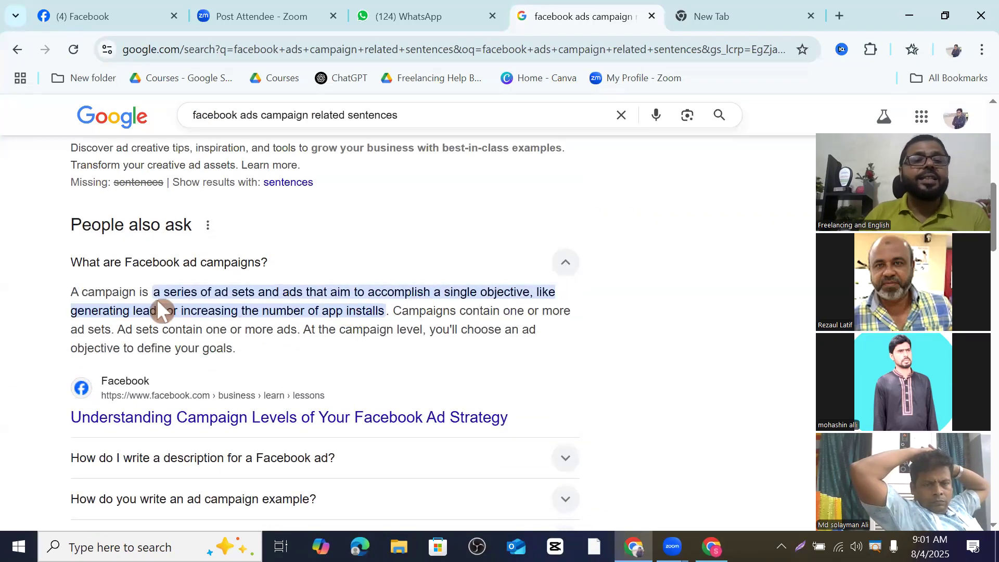
scroll(426, 362, down, 2)
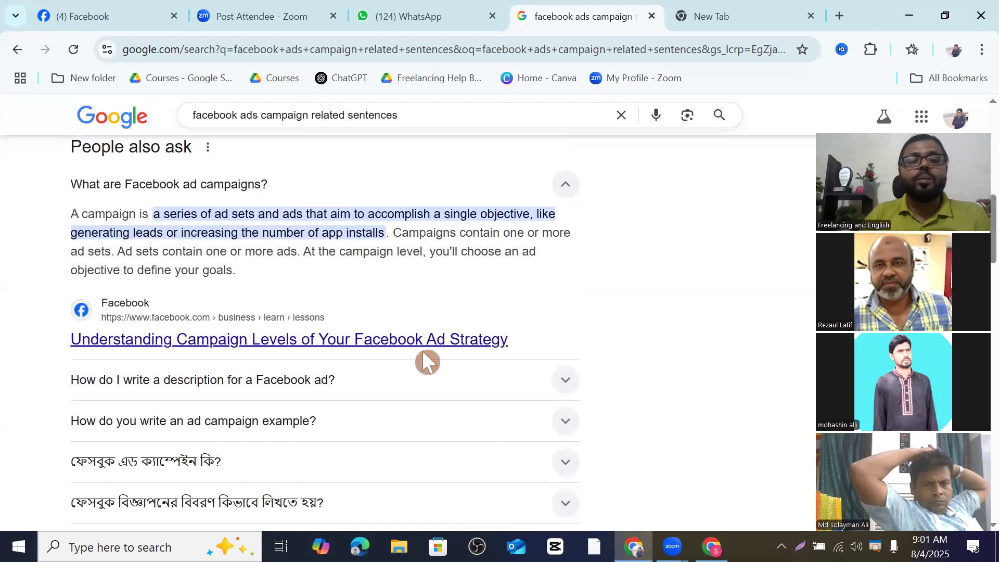
click(565, 387)
scroll(301, 396, down, 3)
scroll(315, 379, down, 3)
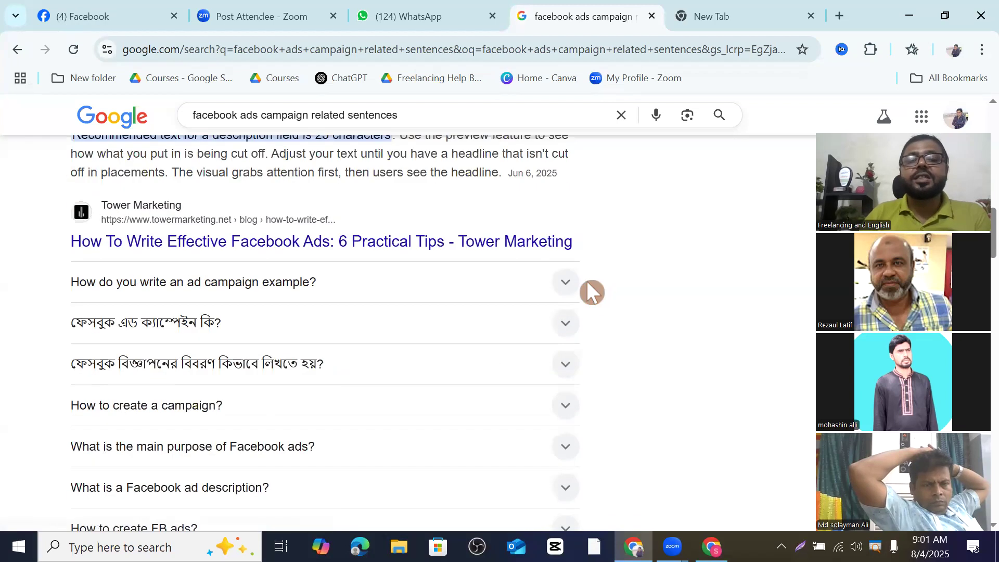
click(564, 288)
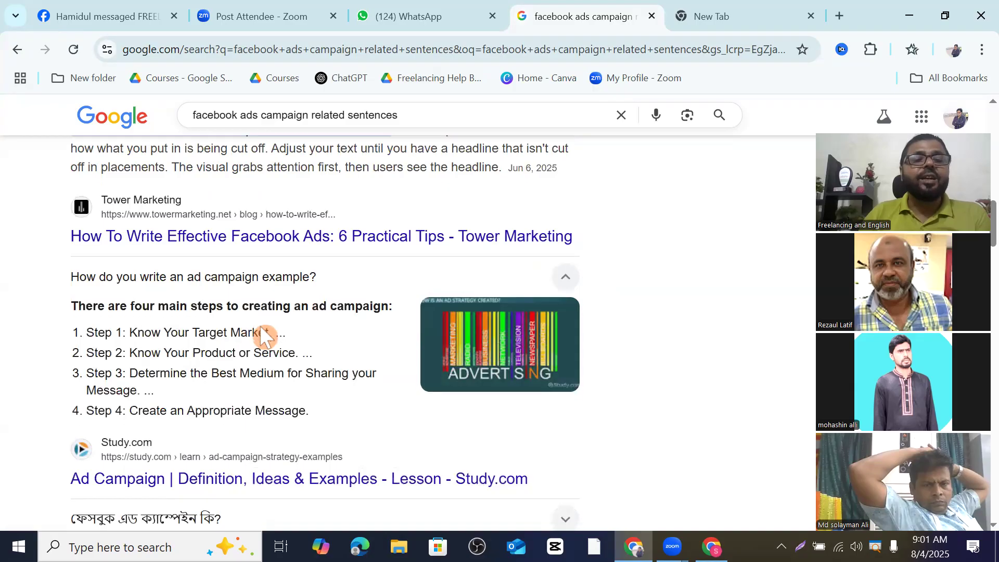
scroll(265, 338, down, 7)
scroll(390, 458, up, 20)
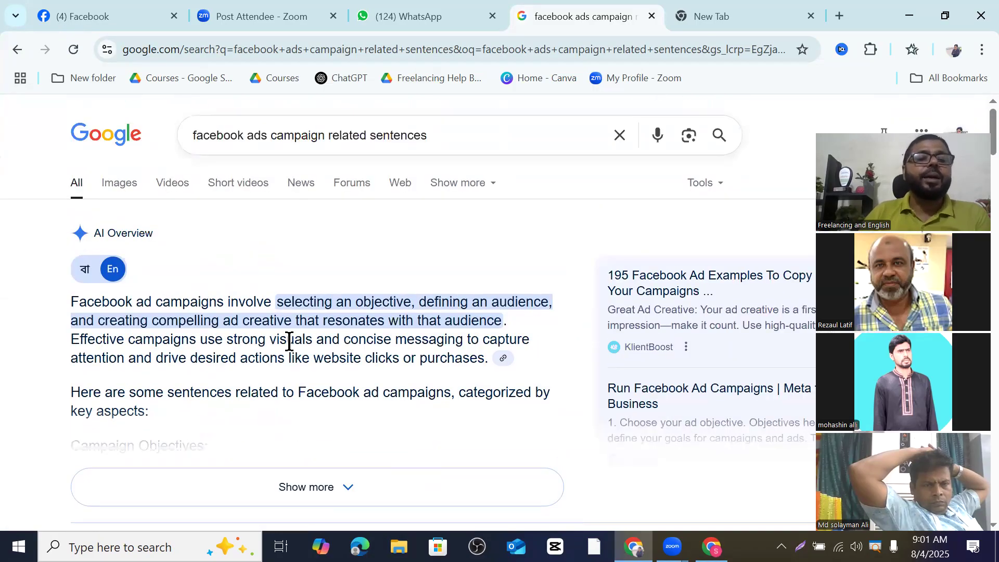
Step: Copy the AI Overview's opening paragraph, which begins "Facebook ad campaigns involve selecting an objective"
triple_click(179, 326)
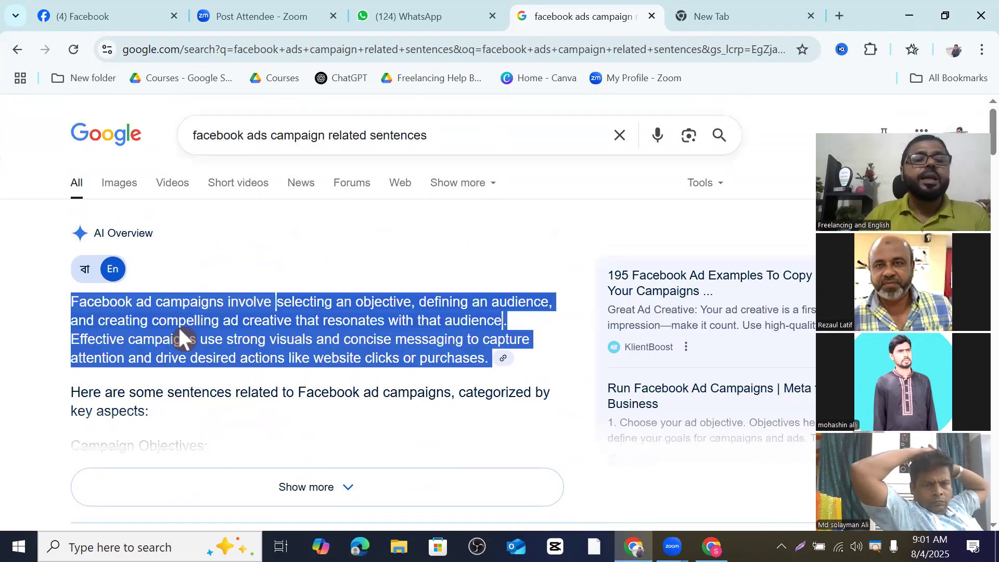
right_click(180, 328)
click(220, 348)
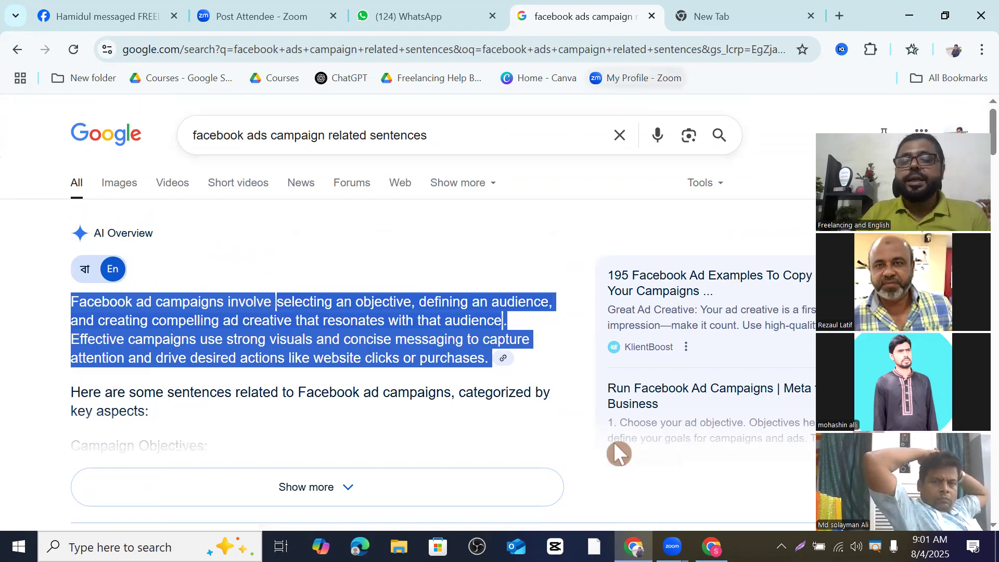
Step: Return to the YouTube Studio window and delete the first keyword, "facebook ads campaign", from the description's keyword list
click(712, 546)
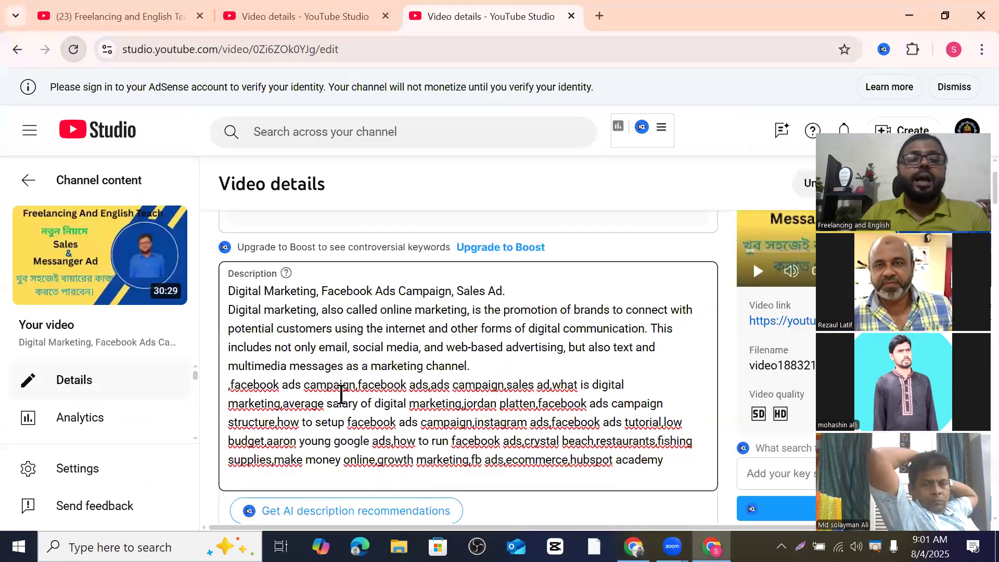
drag(356, 389, 230, 385)
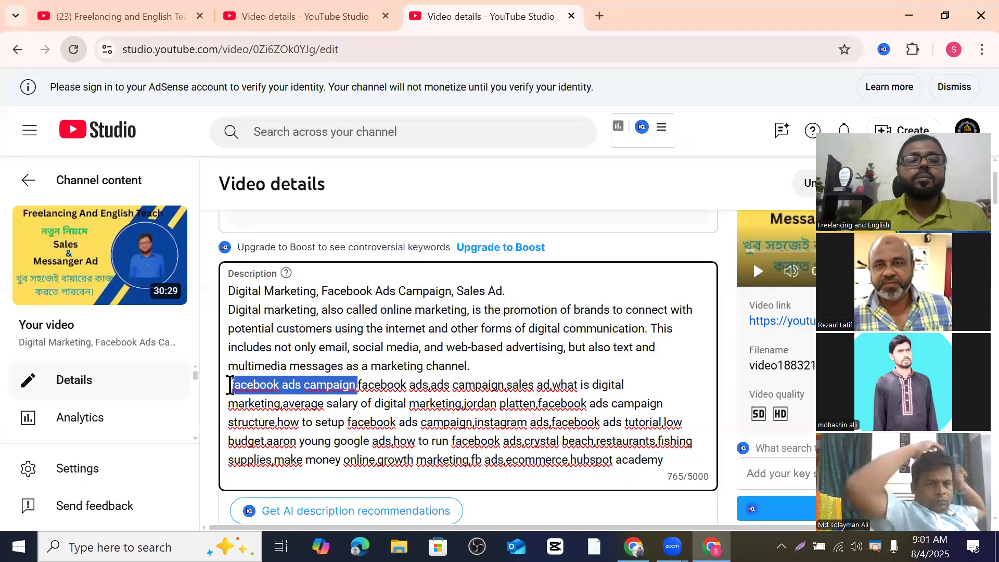
click(230, 386)
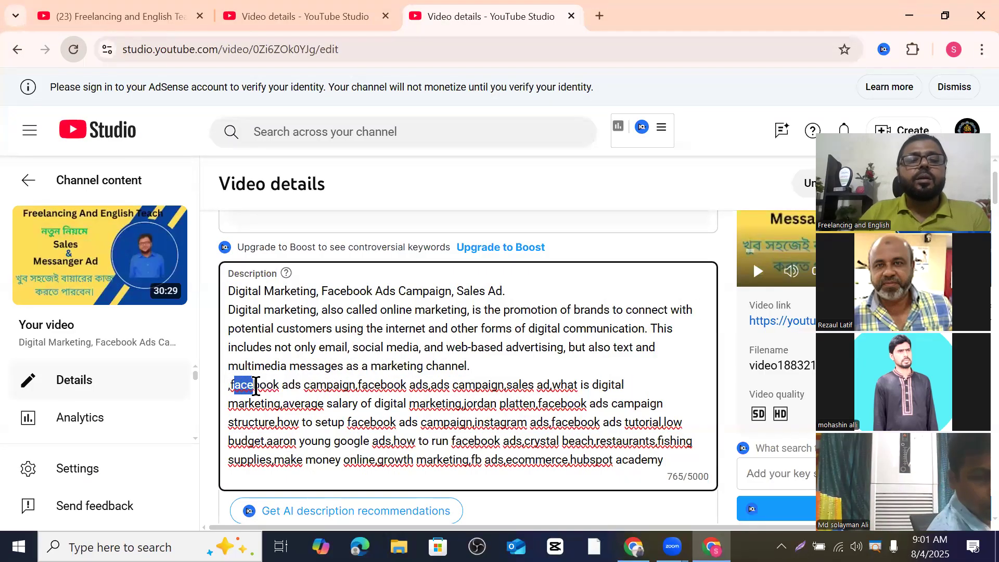
double_click(357, 385)
triple_click(356, 385)
double_click(357, 385)
triple_click(356, 385)
double_click(356, 385)
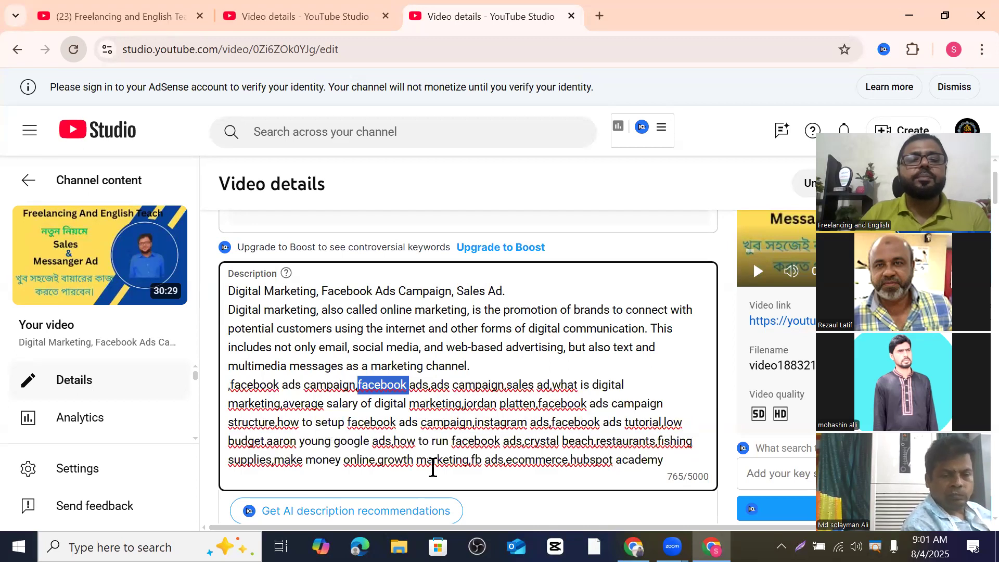
click(352, 384)
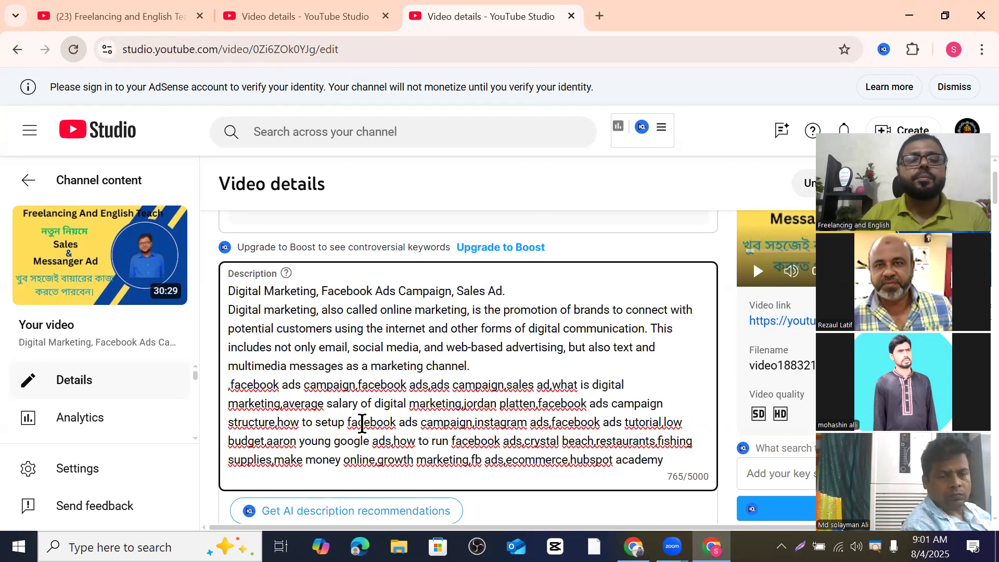
key(BackSpace)
key(BackSpace)
key(BackSpace)
key(BackSpace)
key(BackSpace)
key(BackSpace)
key(BackSpace)
key(BackSpace)
key(BackSpace)
key(BackSpace)
key(BackSpace)
key(BackSpace)
key(BackSpace)
key(BackSpace)
key(BackSpace)
key(BackSpace)
key(BackSpace)
key(BackSpace)
key(BackSpace)
key(BackSpace)
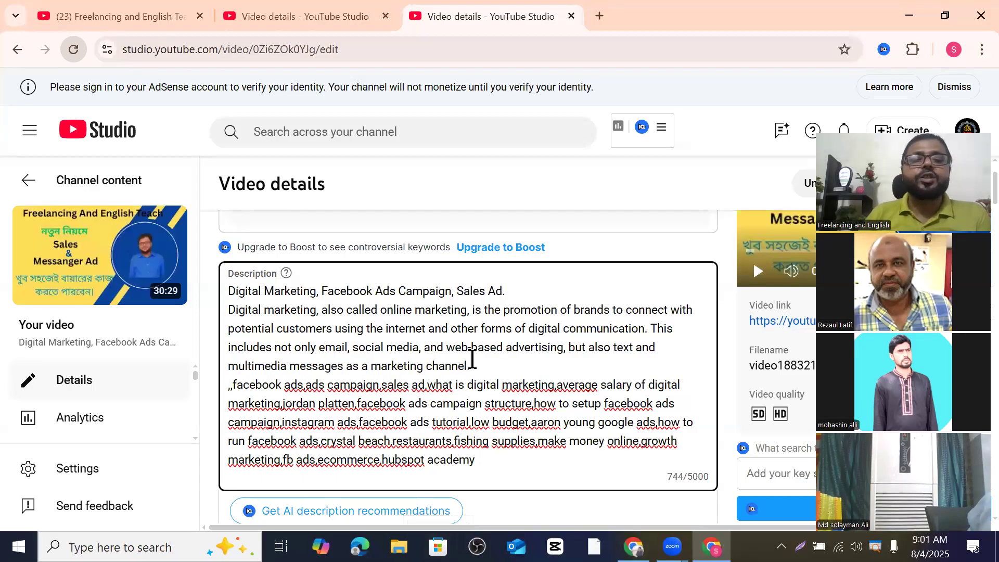
Step: Paste the copied Facebook ad campaigns paragraph between the two commas at the start of the description's keyword list
click(231, 385)
key(BackSpace)
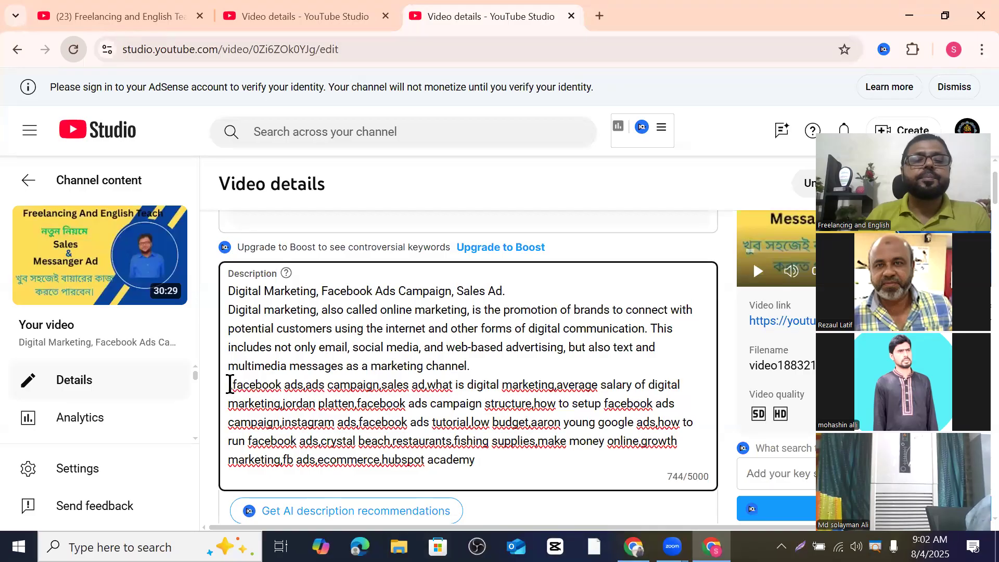
right_click(230, 384)
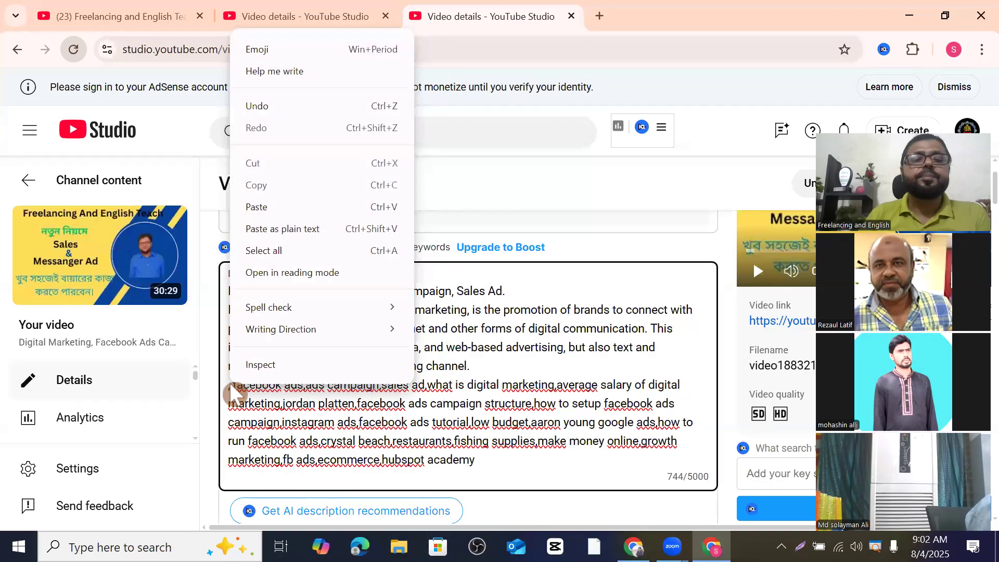
click(261, 208)
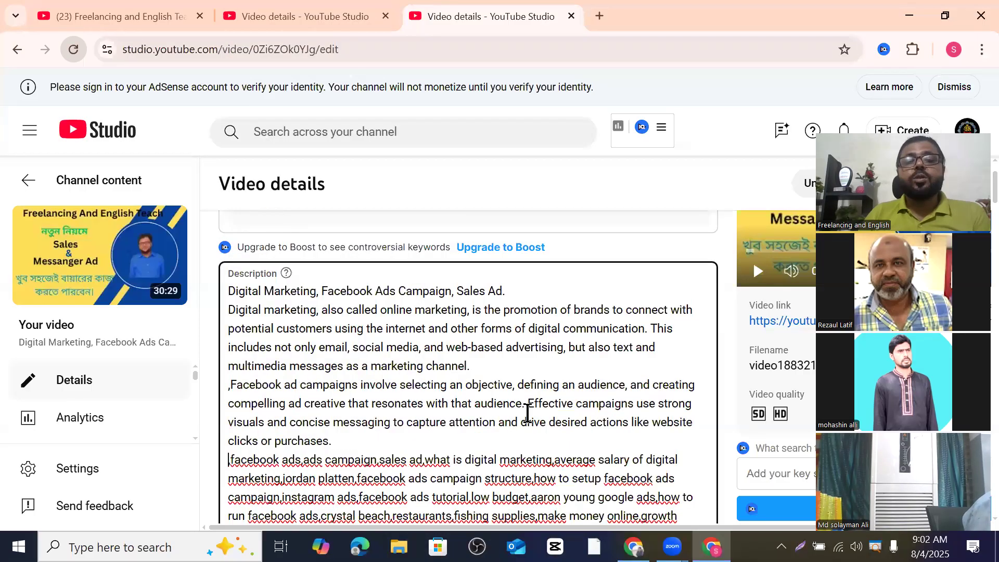
scroll(553, 374, down, 2)
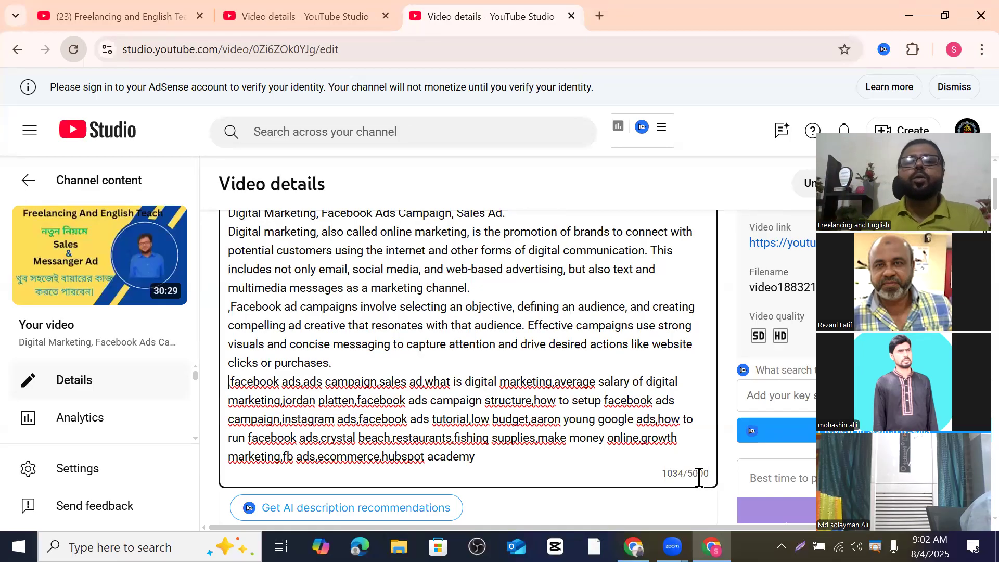
scroll(405, 359, up, 1)
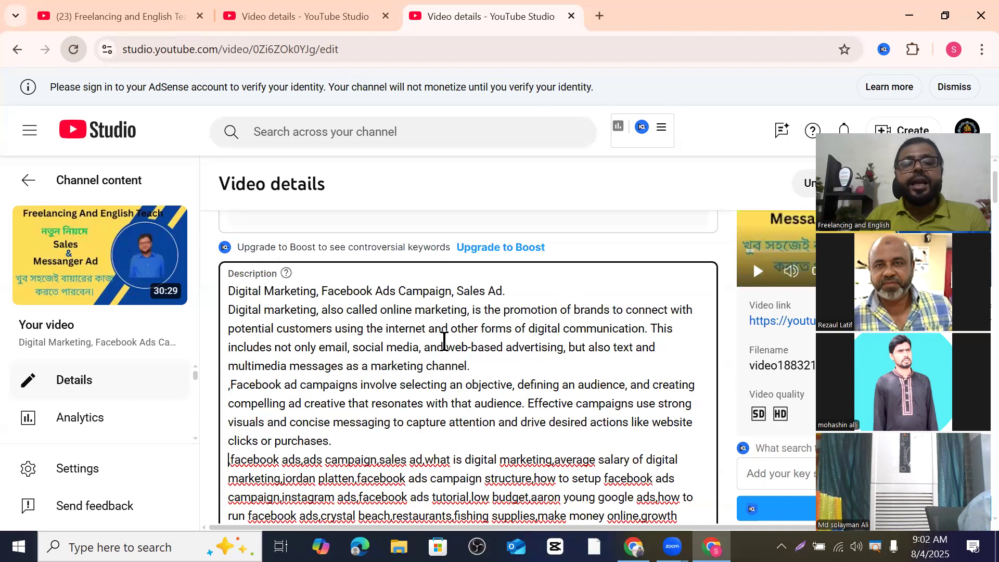
scroll(513, 388, down, 1)
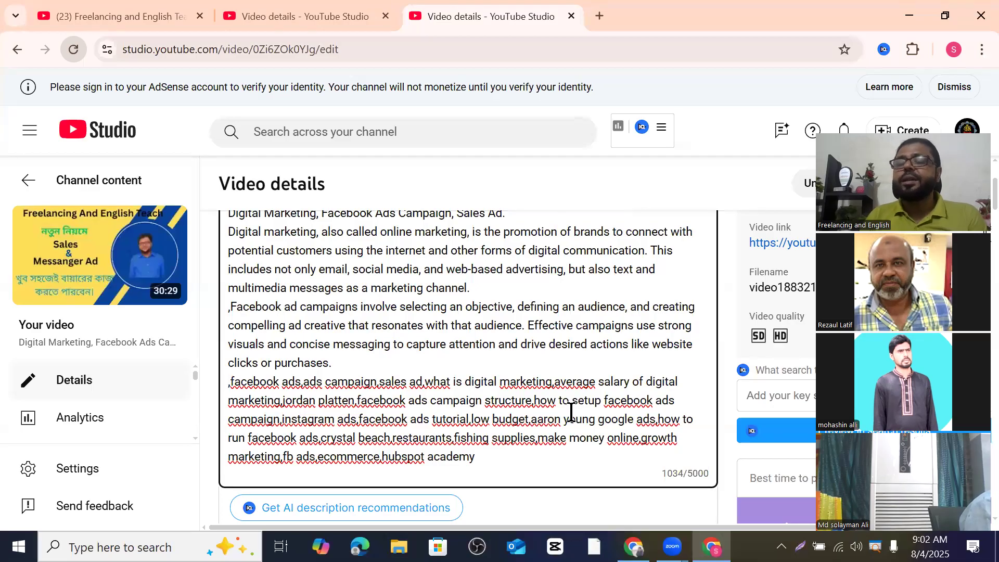
scroll(457, 411, down, 2)
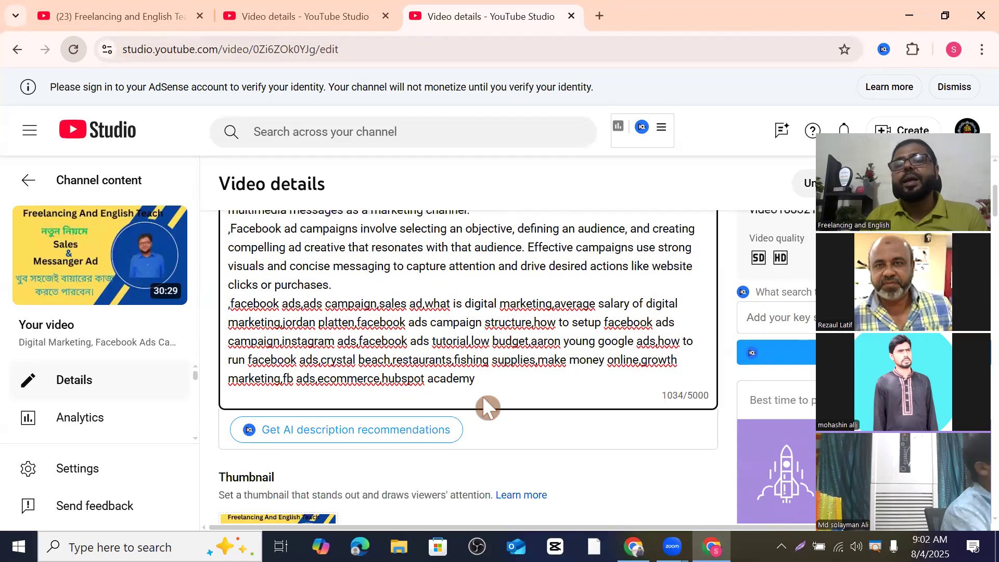
Step: Review the video's title and edited description, followed by the thumbnail section, the full tag list and the recommended tags
scroll(483, 396, down, 2)
scroll(601, 331, up, 3)
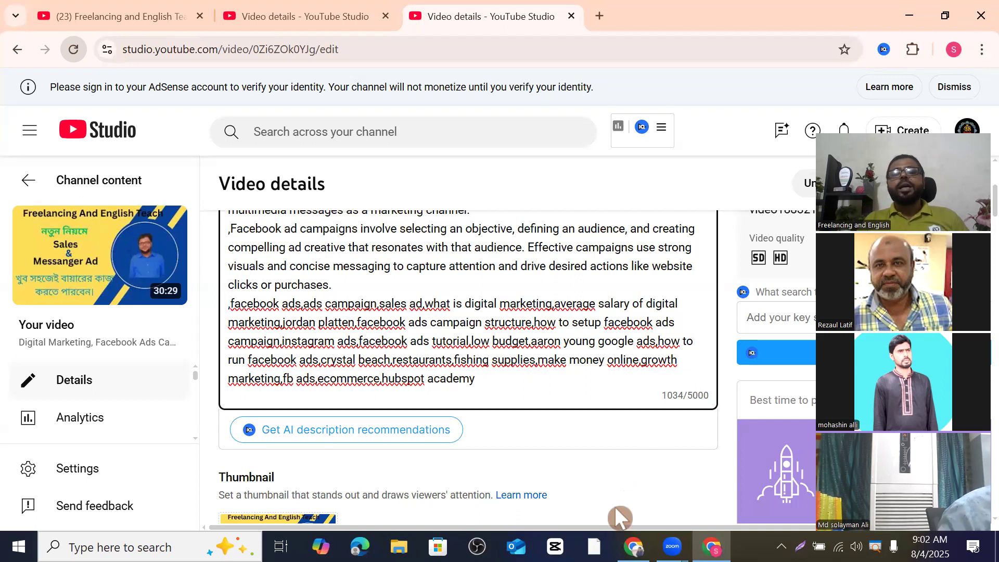
scroll(468, 328, up, 5)
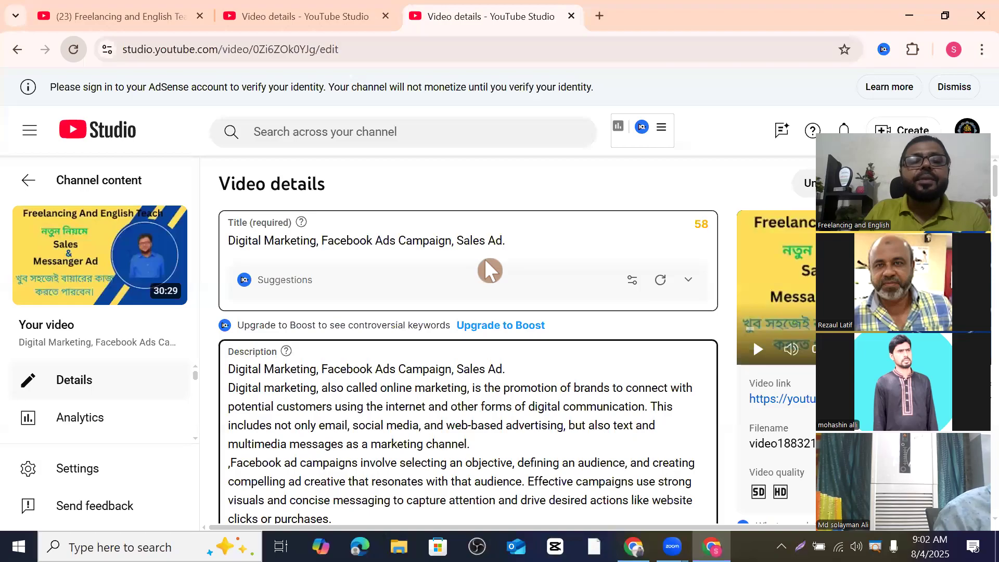
scroll(489, 270, down, 10)
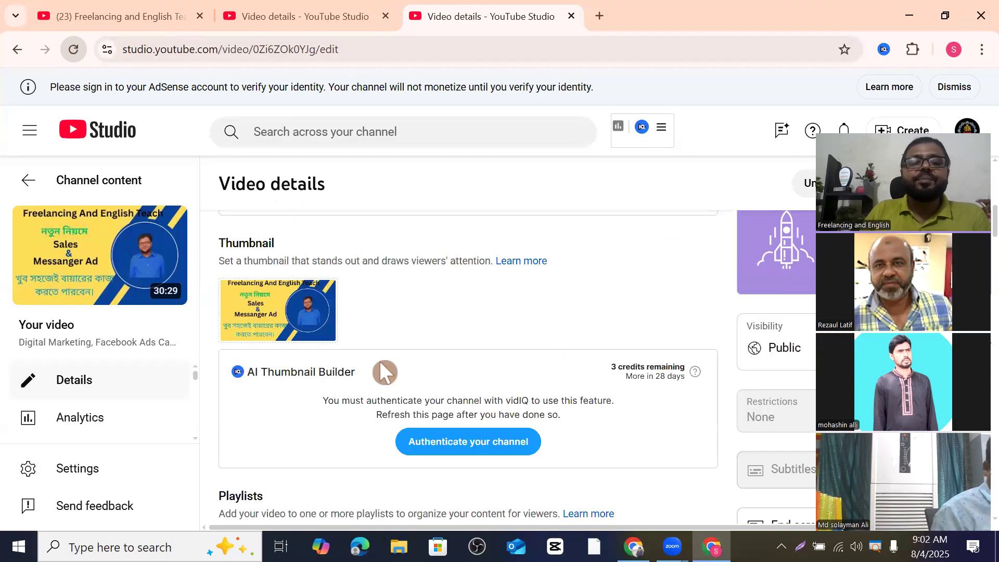
scroll(385, 372, down, 15)
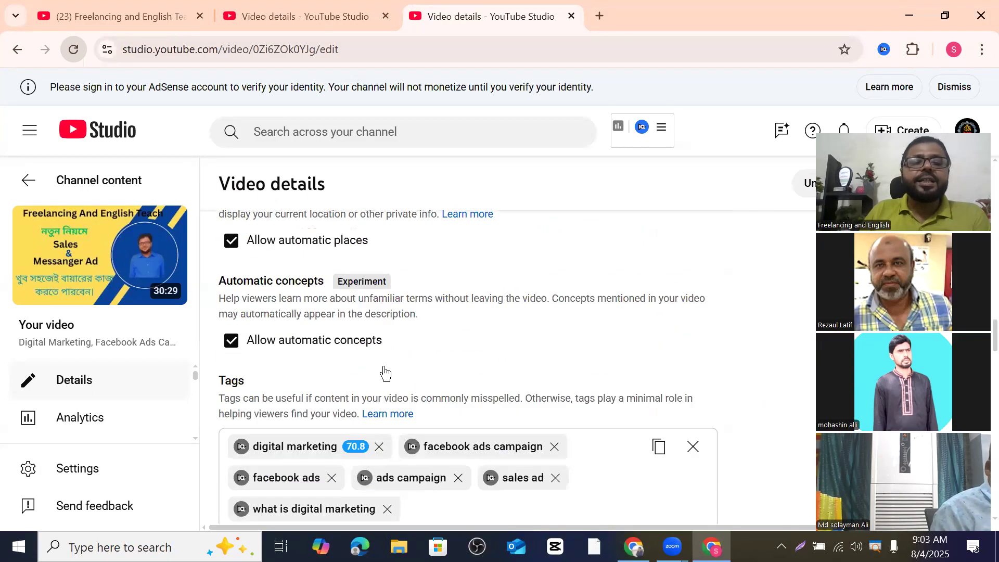
scroll(385, 372, down, 3)
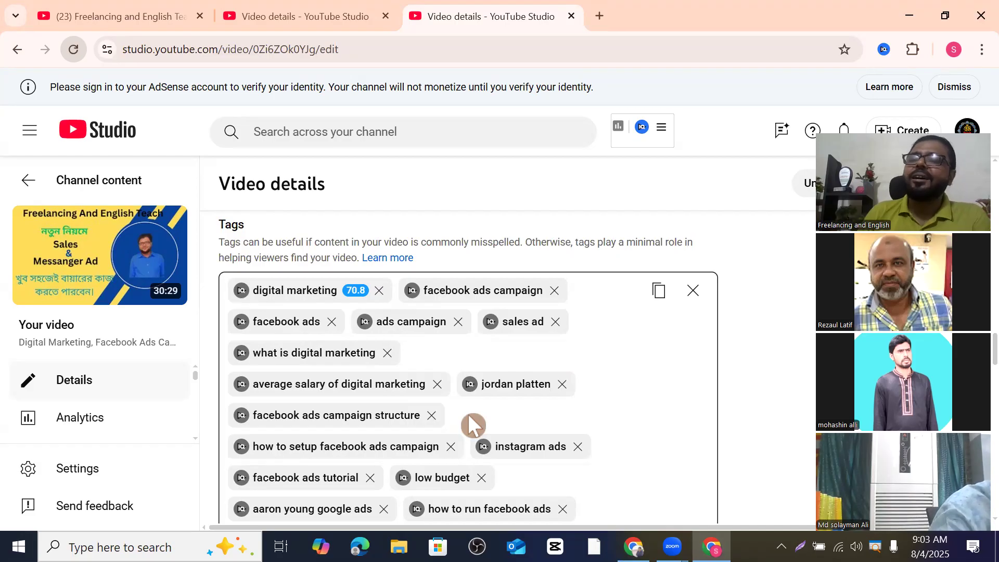
scroll(471, 414, down, 6)
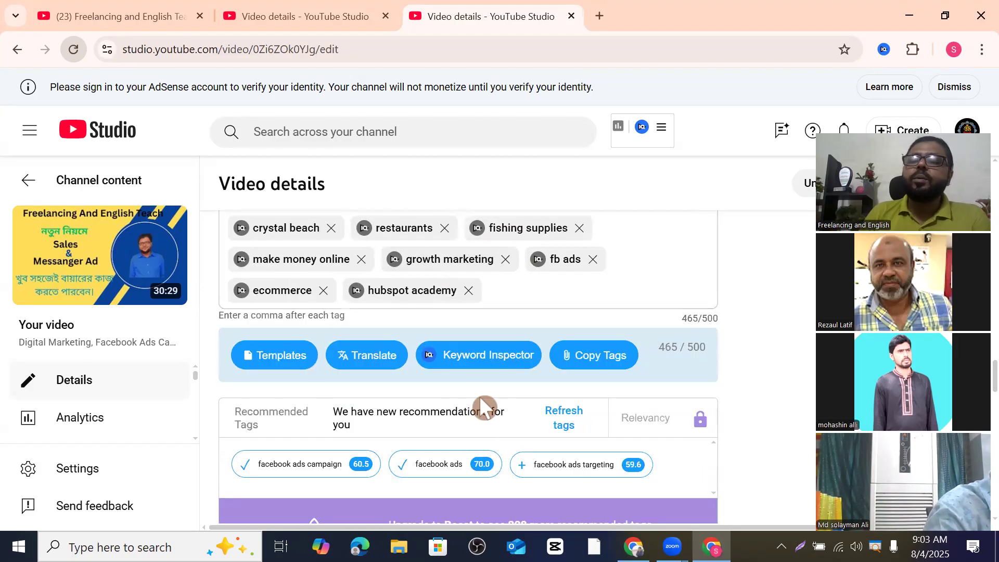